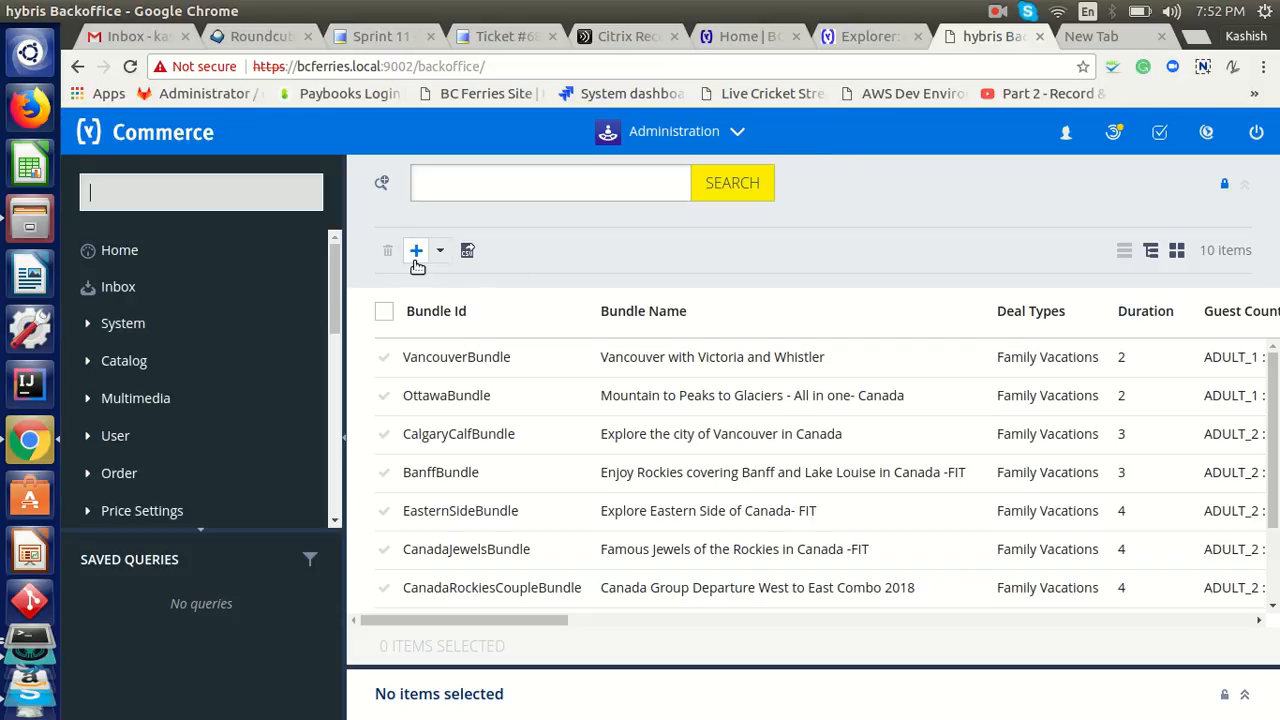
Filter the navigation tree by "Vaca" and open the Deal Bundle list under Vacations.
{"action": "type", "text": "Vaca"}
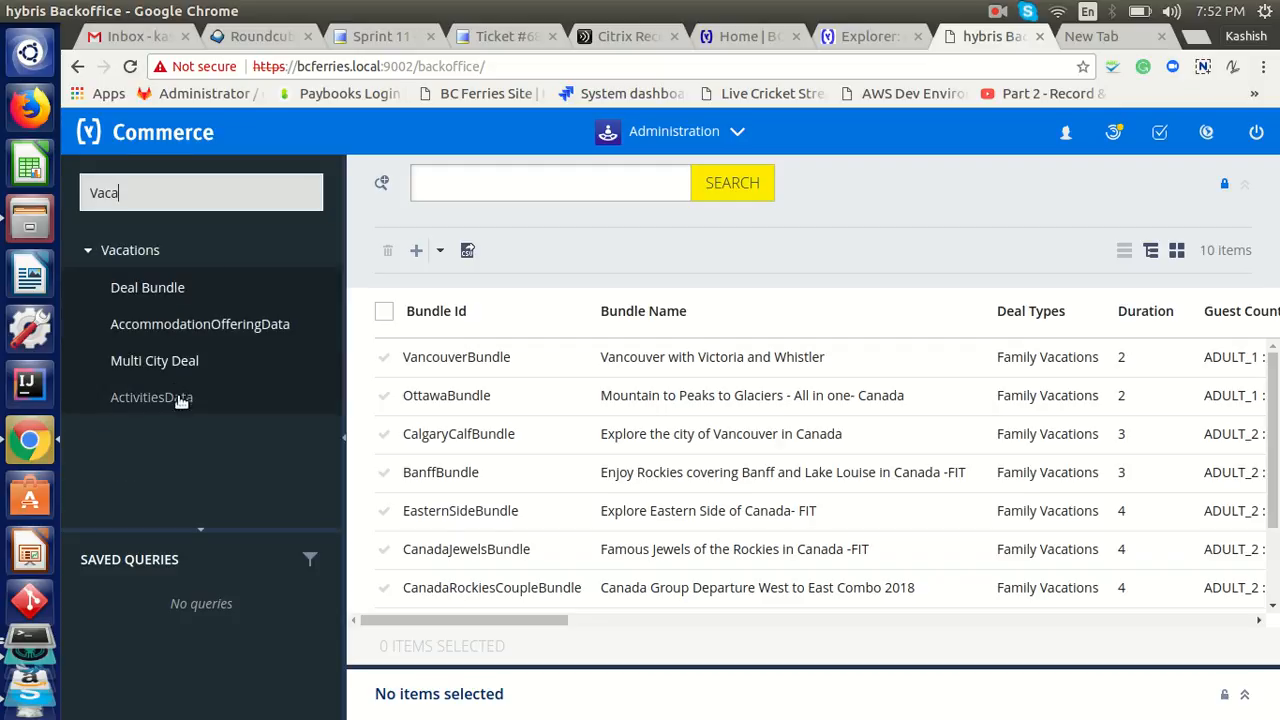
{"action": "left_click", "coordinate": [172, 297]}
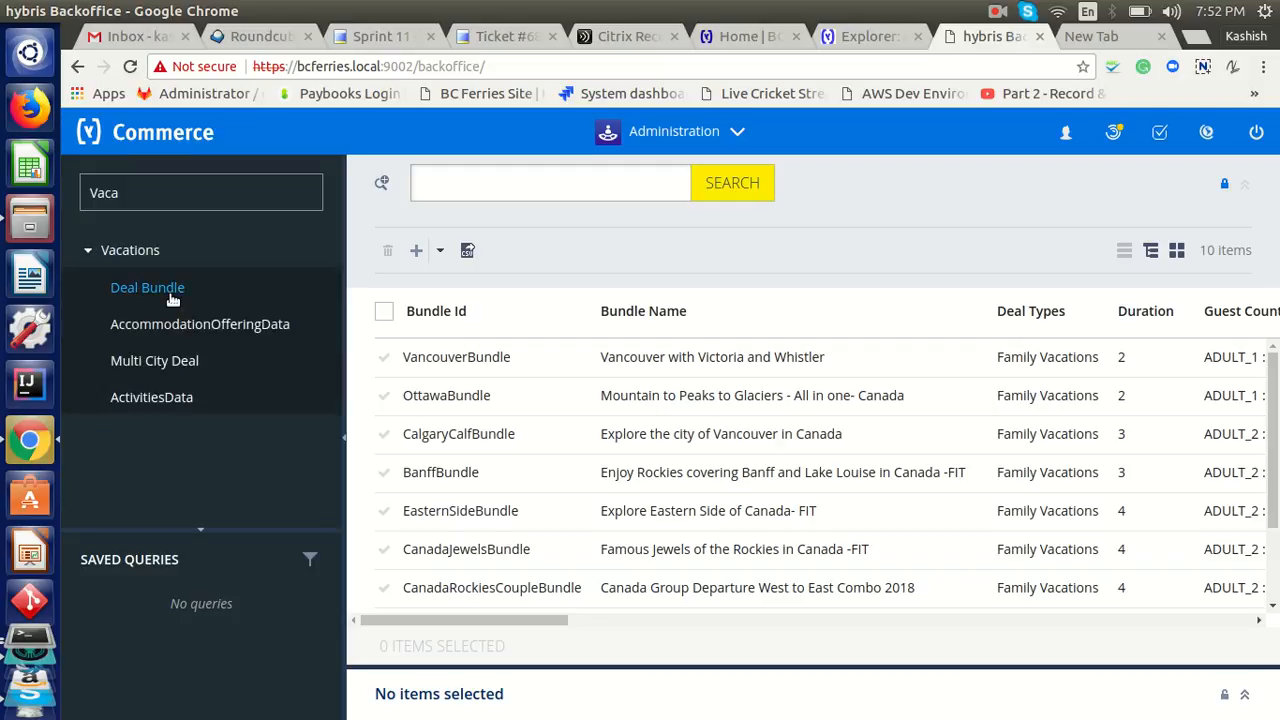
{"action": "double_click", "coordinate": [172, 297]}
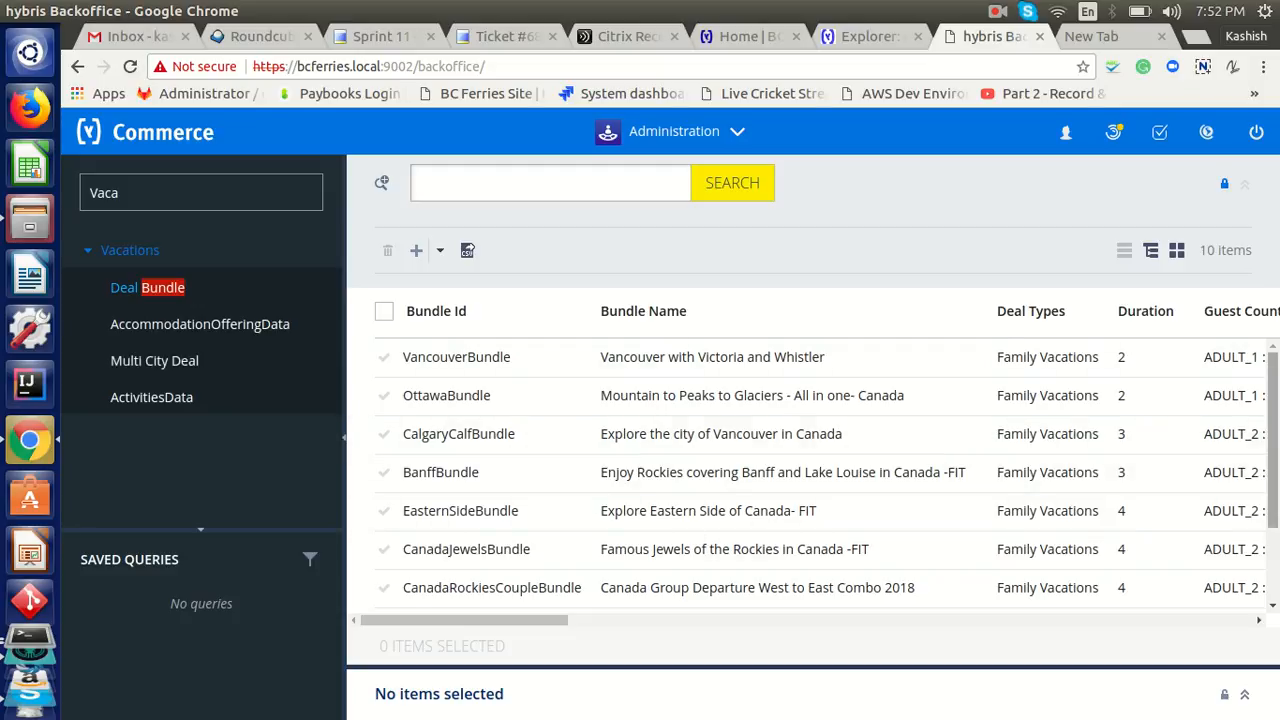
{"action": "scroll", "coordinate": [908, 457], "scroll_direction": "down", "scroll_amount": 3}
{"action": "scroll", "coordinate": [971, 431], "scroll_direction": "up", "scroll_amount": 3}
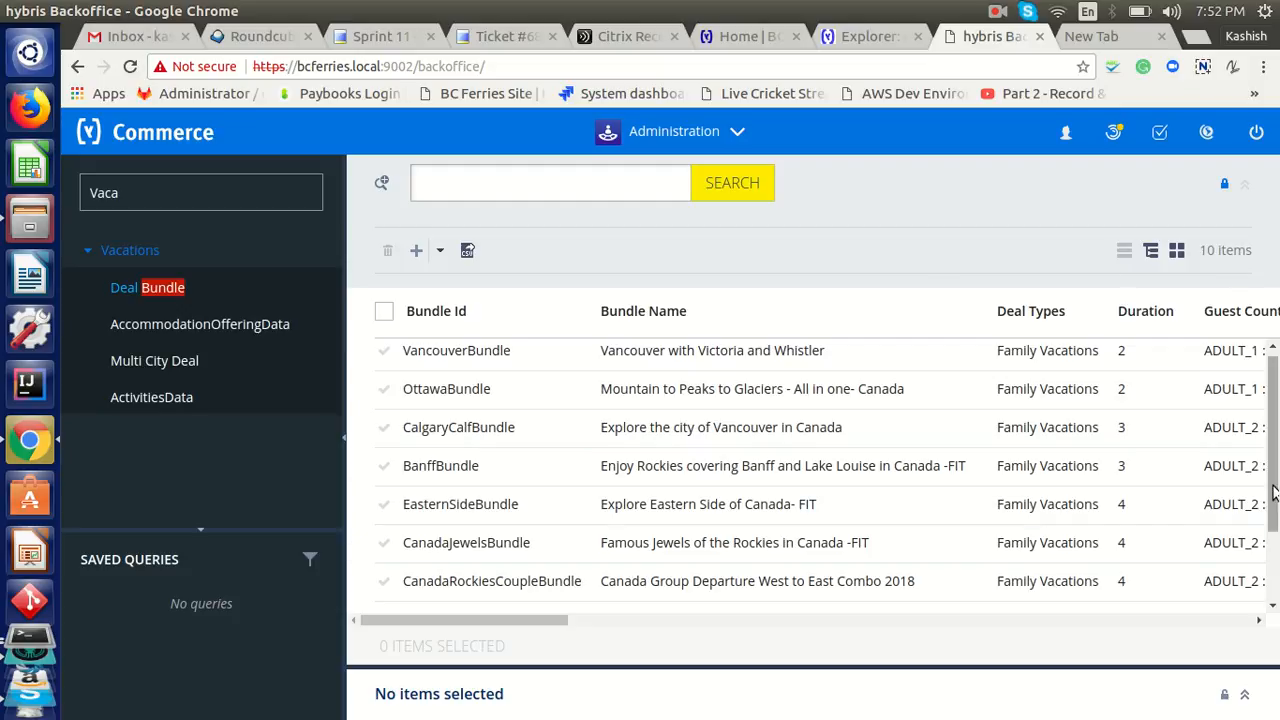
{"action": "scroll", "coordinate": [1268, 500], "scroll_direction": "up", "scroll_amount": 1}
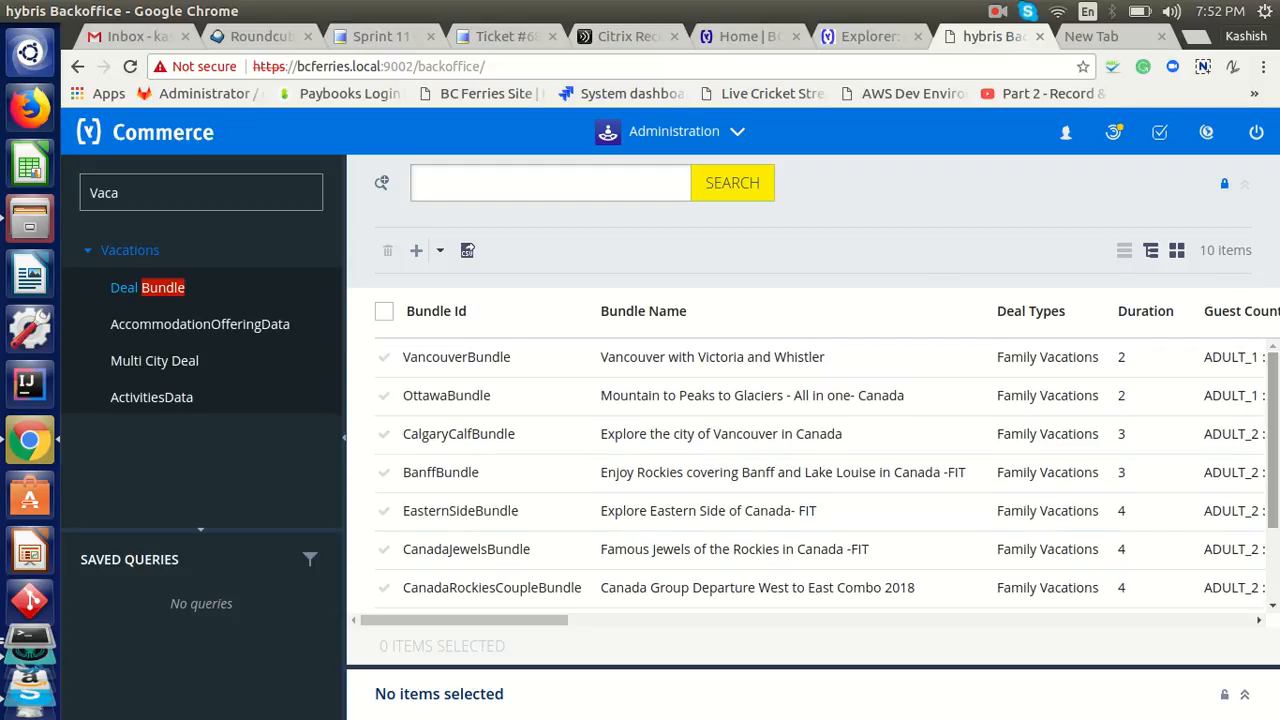
Create a new deal with Bundle Id "Canada One Day Ferry tour" and Bundle Name "CODFT".
{"action": "left_click", "coordinate": [413, 251]}
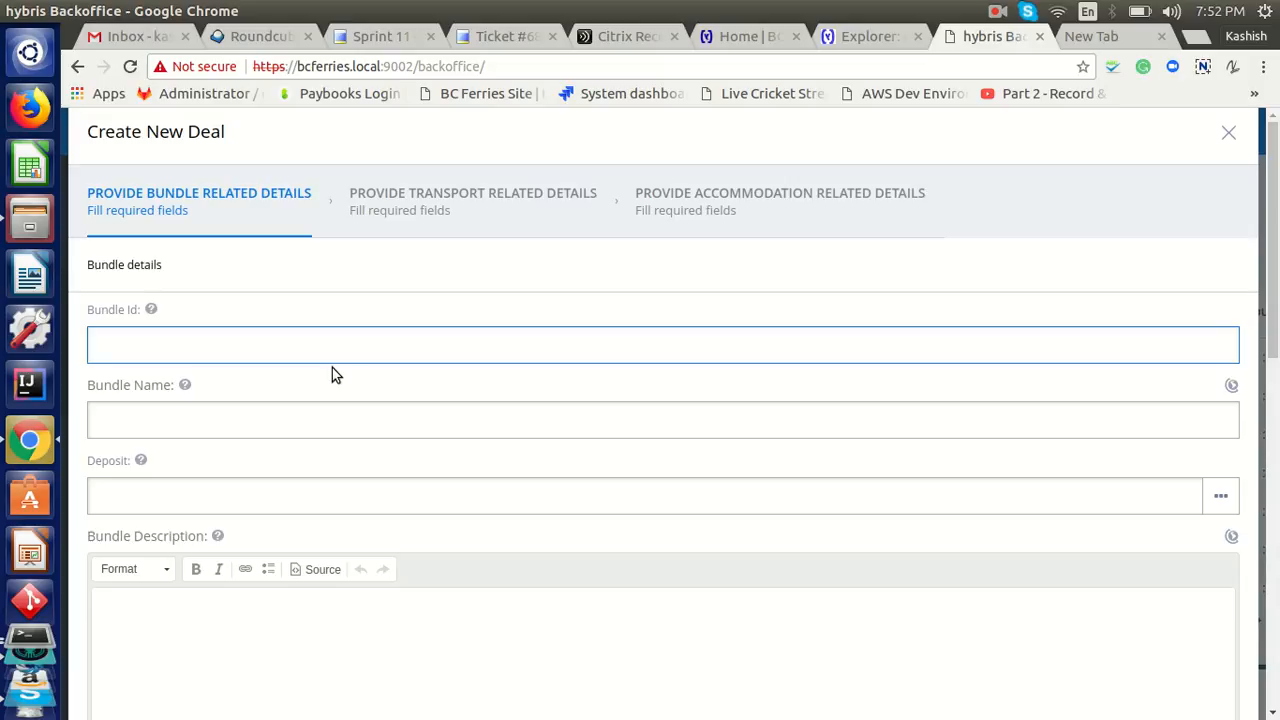
{"action": "type", "text": "Canada One Day"}
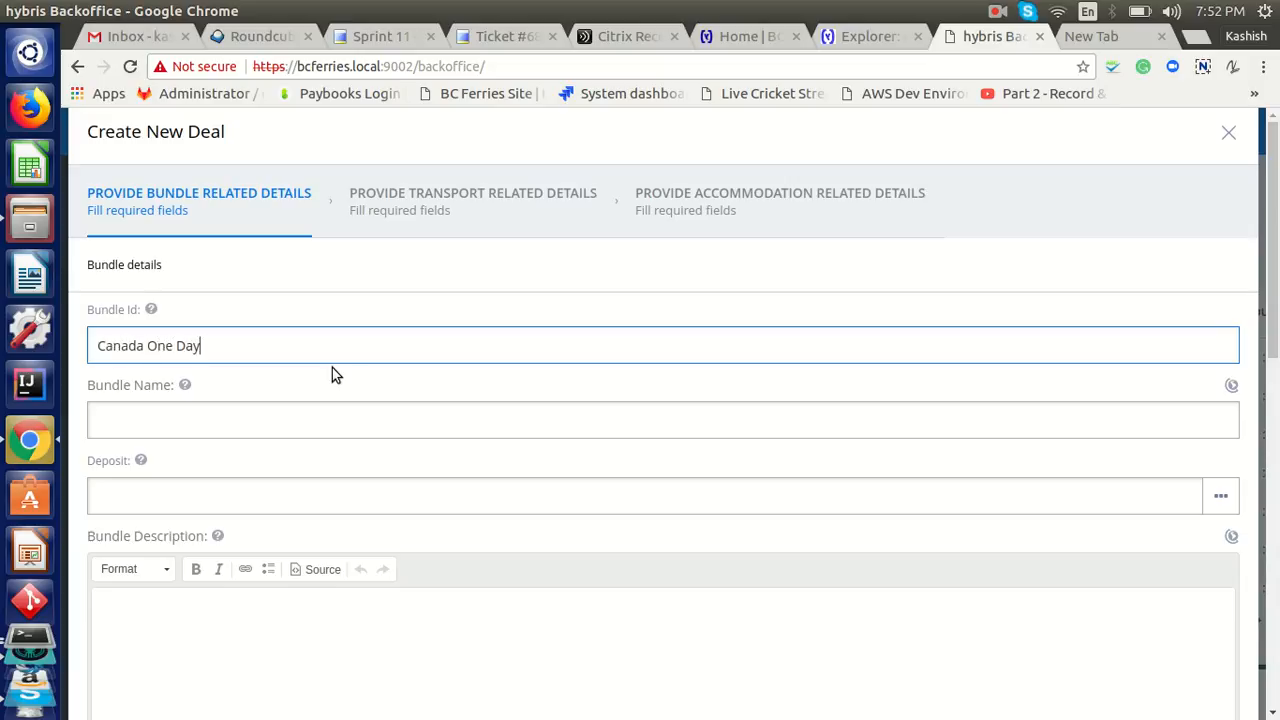
{"action": "type", "text": " Ferry tour"}
{"action": "key", "text": "Tab"}
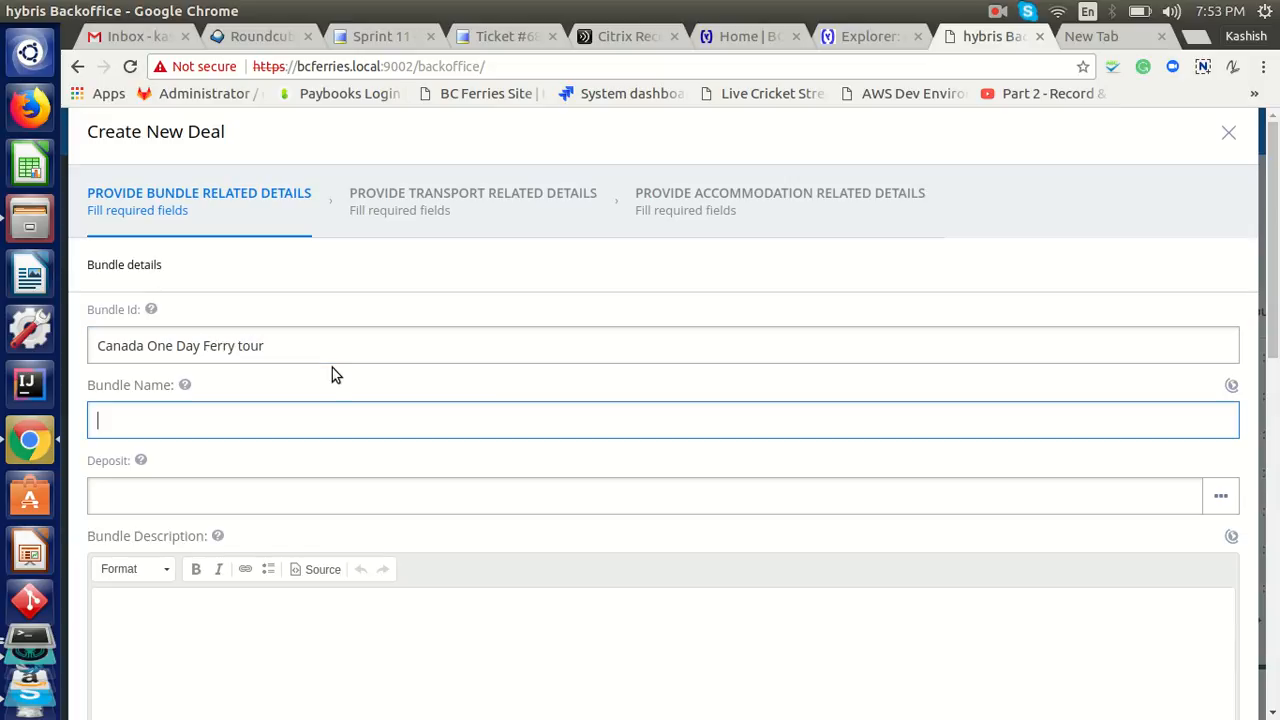
{"action": "type", "text": "CODFT"}
{"action": "key", "text": "Tab"}
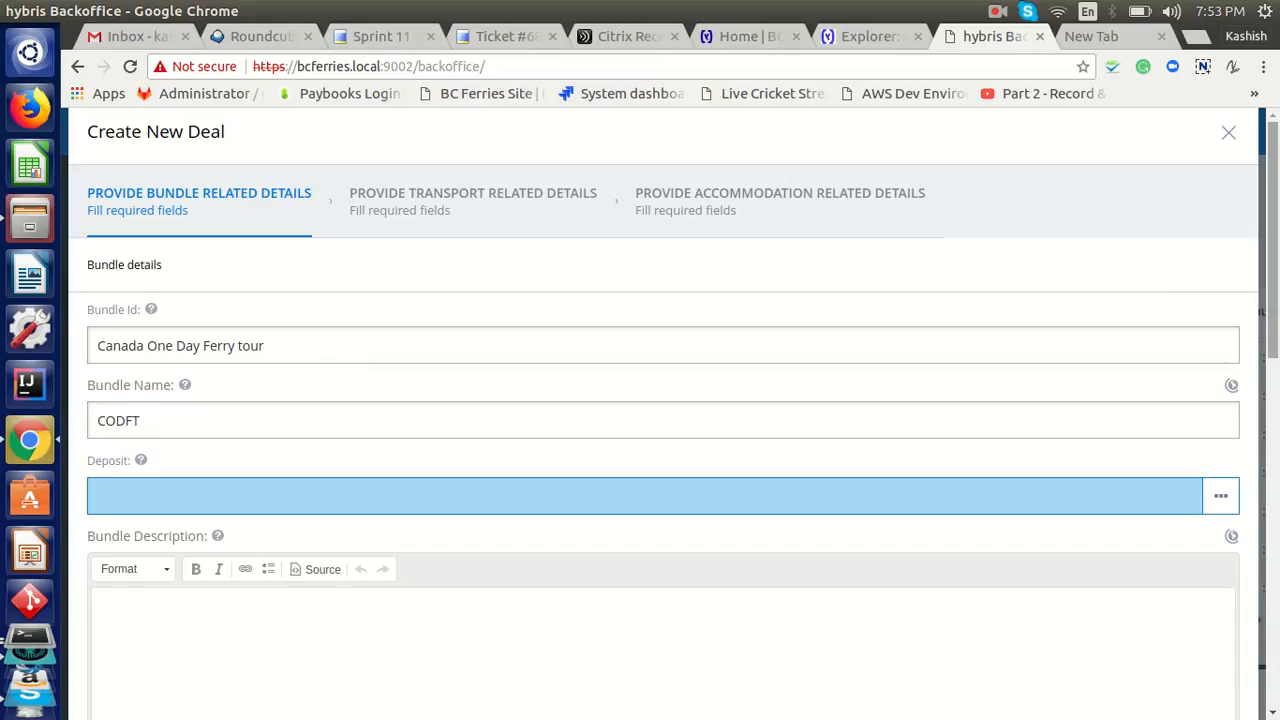
Set the new deal's deposit to "deposit30 - 30% deposit".
{"action": "scroll", "coordinate": [860, 337], "scroll_direction": "down", "scroll_amount": 3}
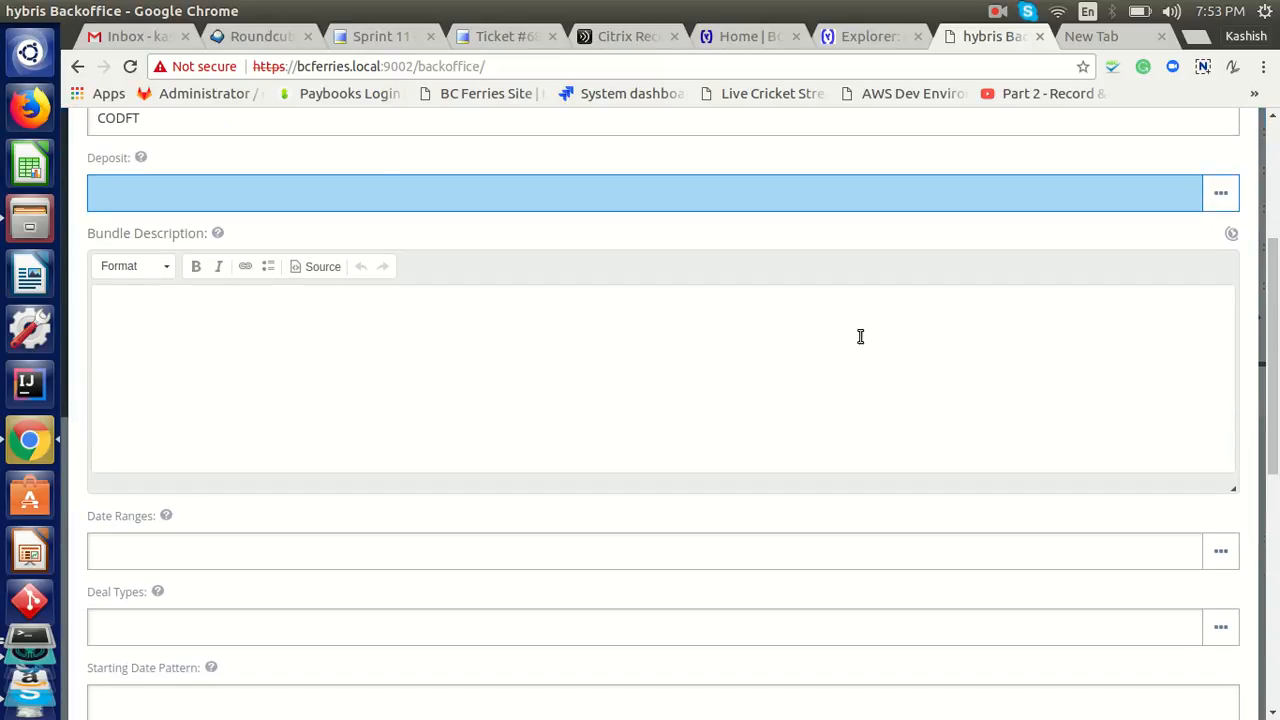
{"action": "left_click", "coordinate": [314, 183]}
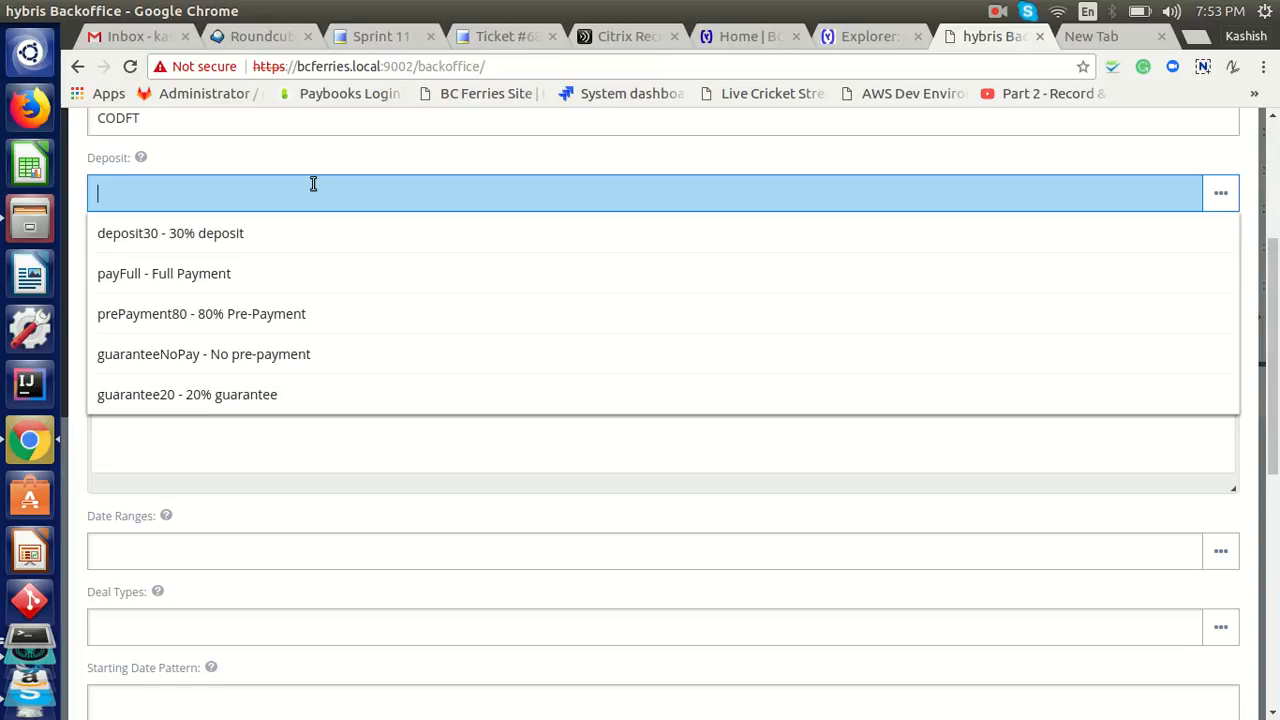
{"action": "left_click", "coordinate": [248, 233]}
Enter the bundle description "This deal covers one day round trip tour from Vancouver to Ontario via Ferry".
{"action": "left_click", "coordinate": [236, 357]}
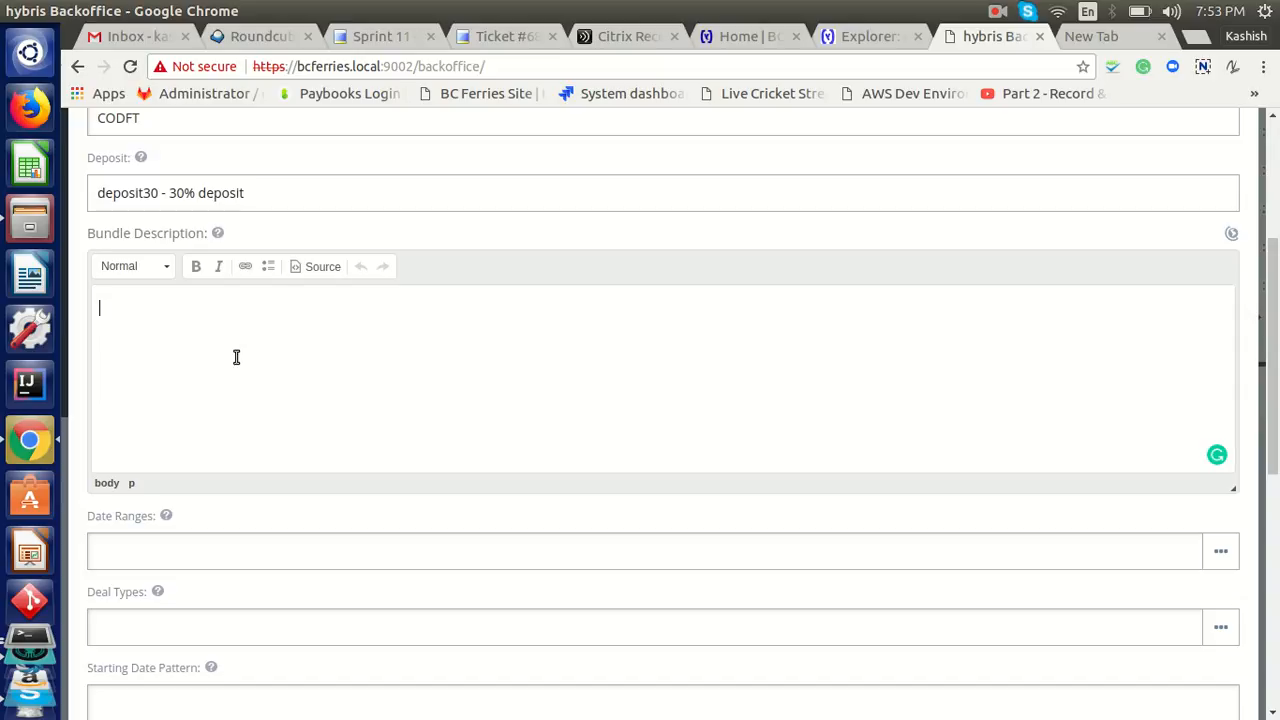
{"action": "type", "text": "This deal covers"}
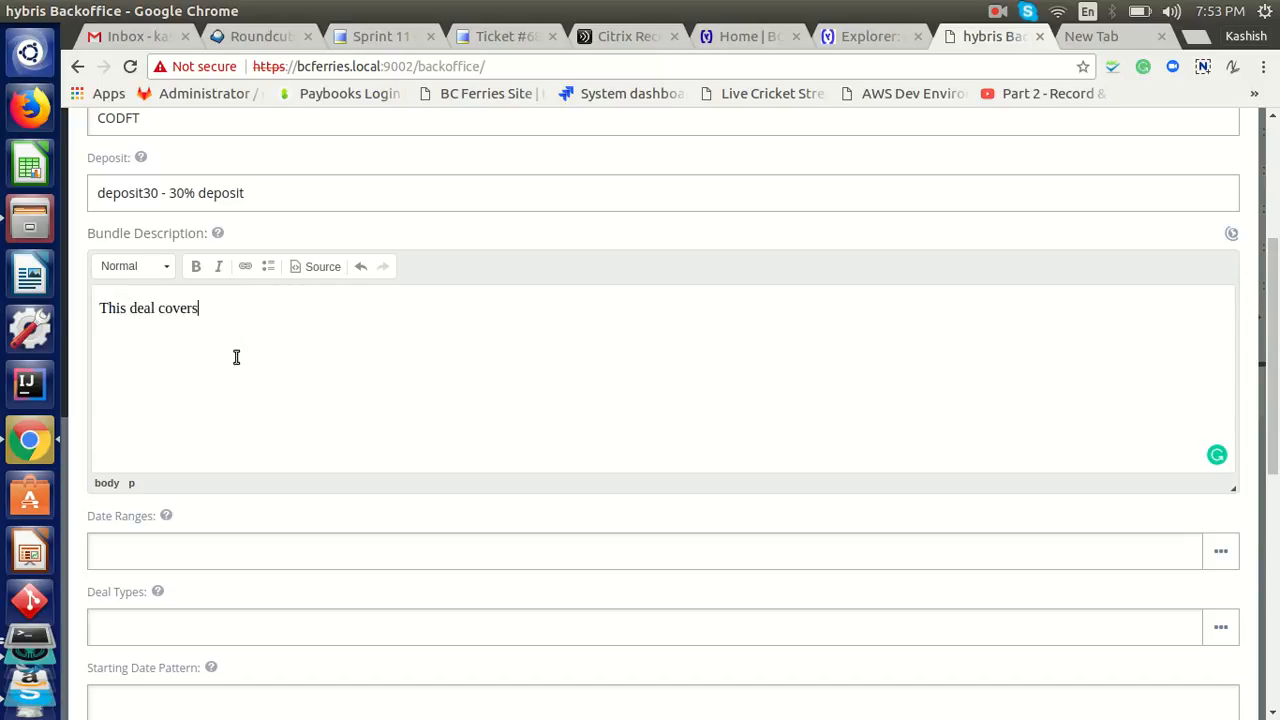
{"action": "type", "text": " one day round trip to"}
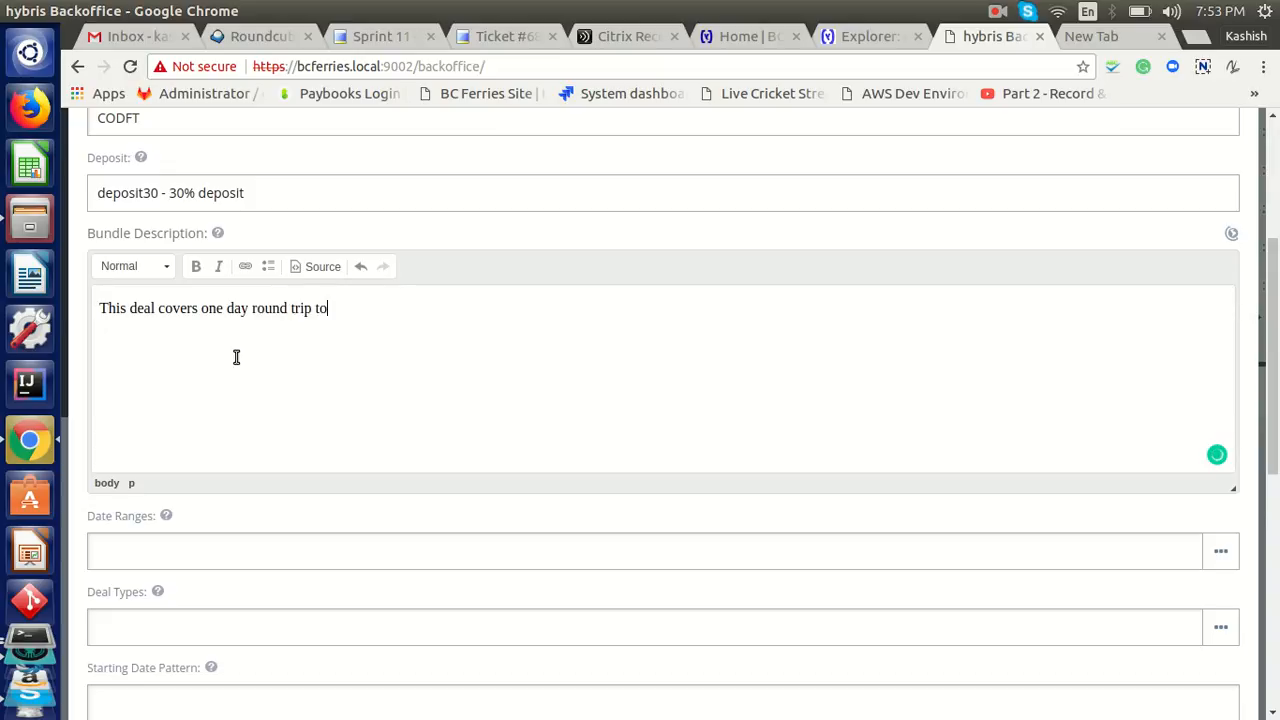
{"action": "type", "text": "ur from Vancouver to"}
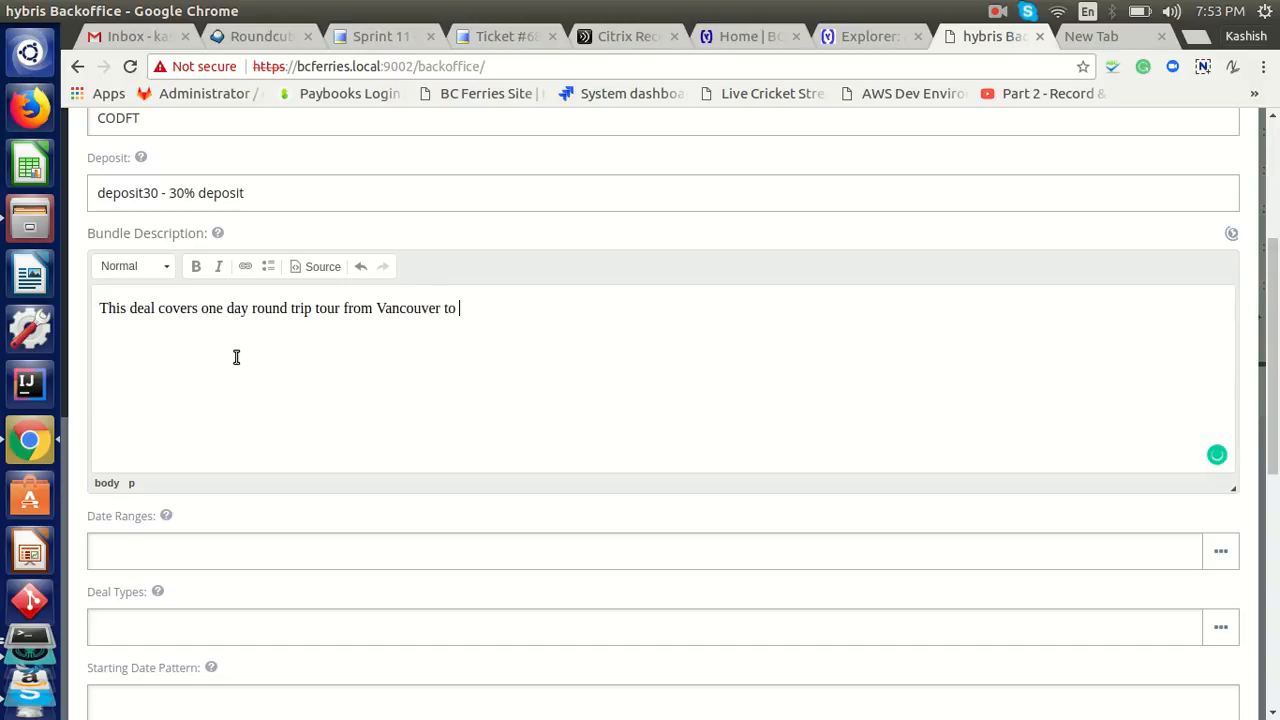
{"action": "type", "text": " Ontario via Ferry"}
{"action": "key", "text": "Tab"}
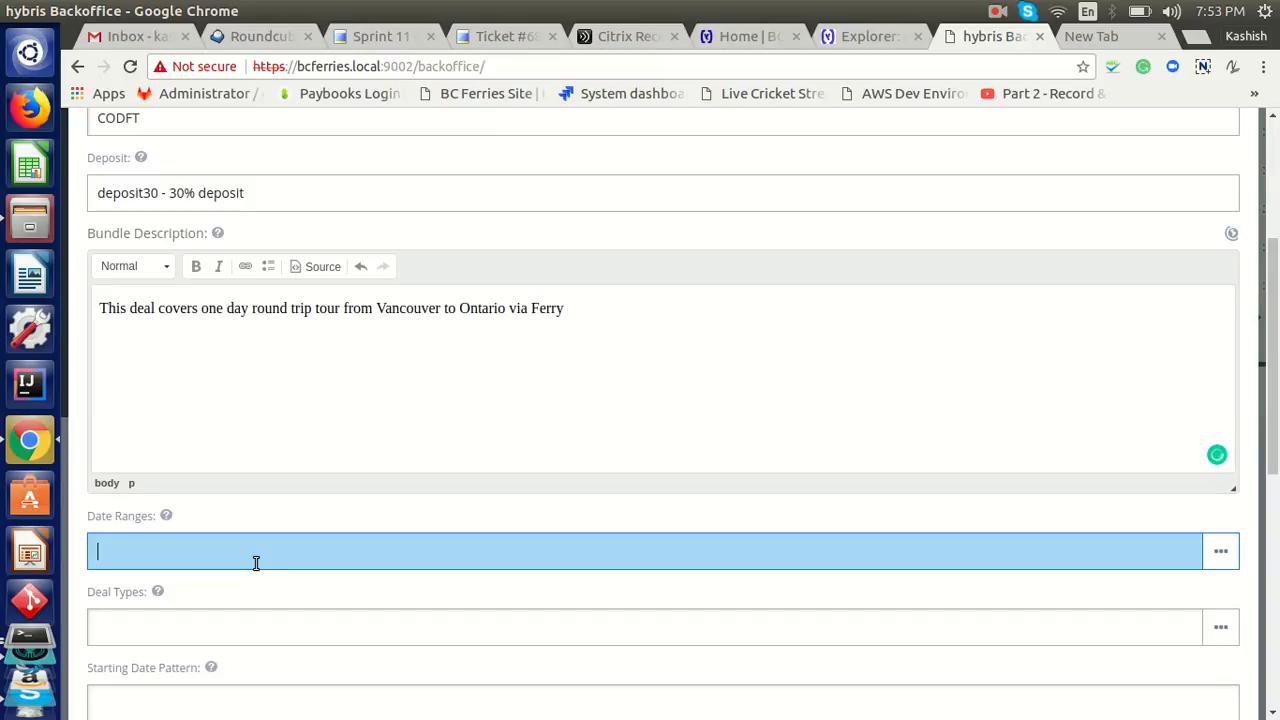
Add the deal type City Break and set the starting date pattern to "0 0 0 ? * SUN-SAT".
{"action": "left_click", "coordinate": [257, 622]}
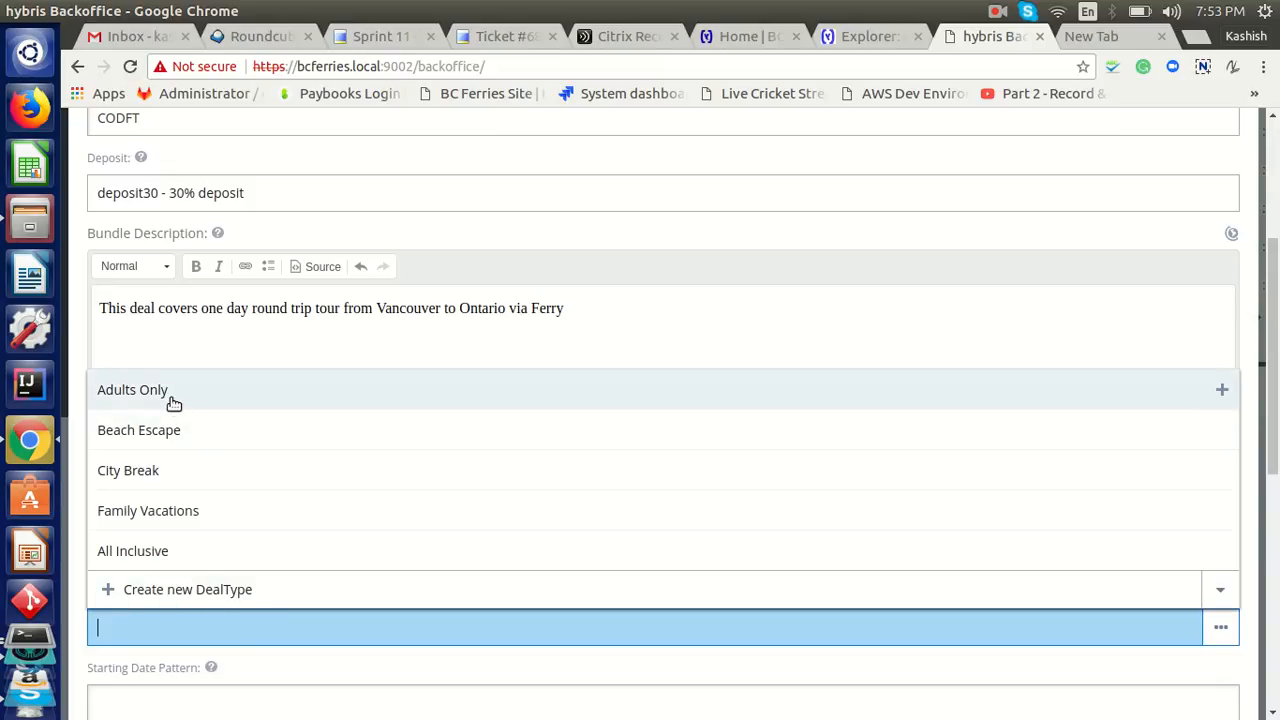
{"action": "left_click", "coordinate": [134, 478]}
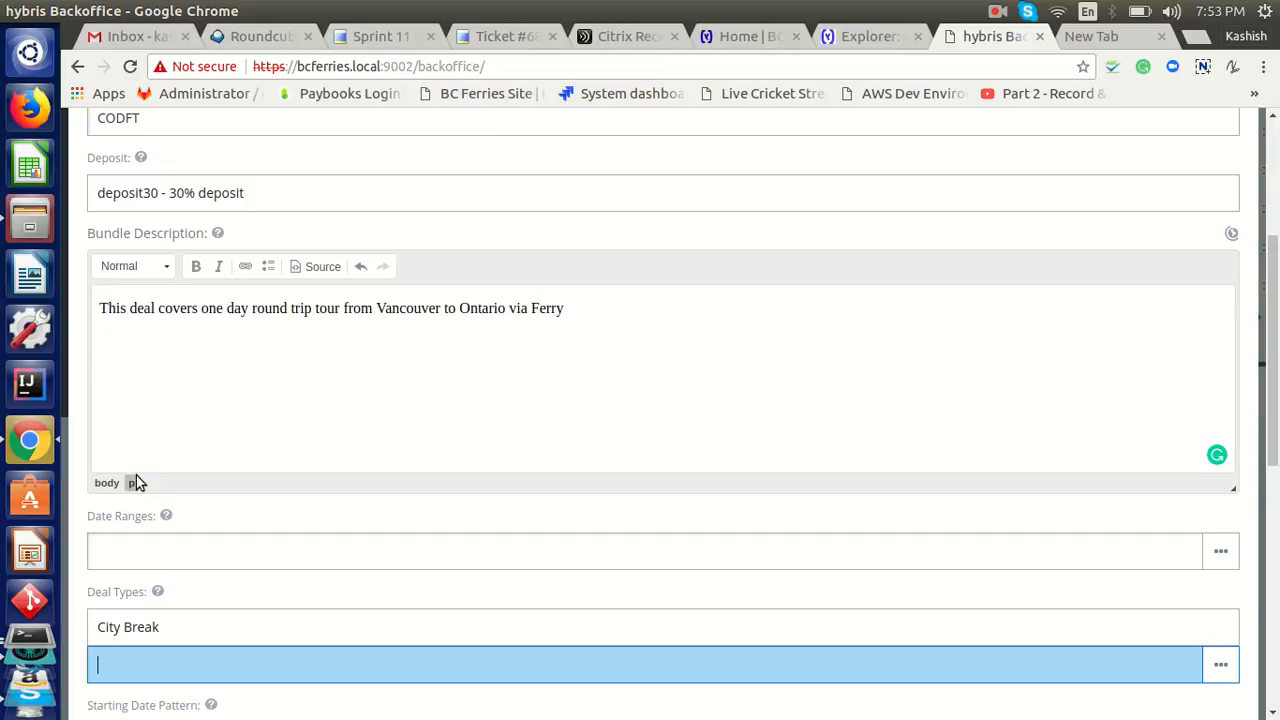
{"action": "scroll", "coordinate": [500, 440], "scroll_direction": "down", "scroll_amount": 5}
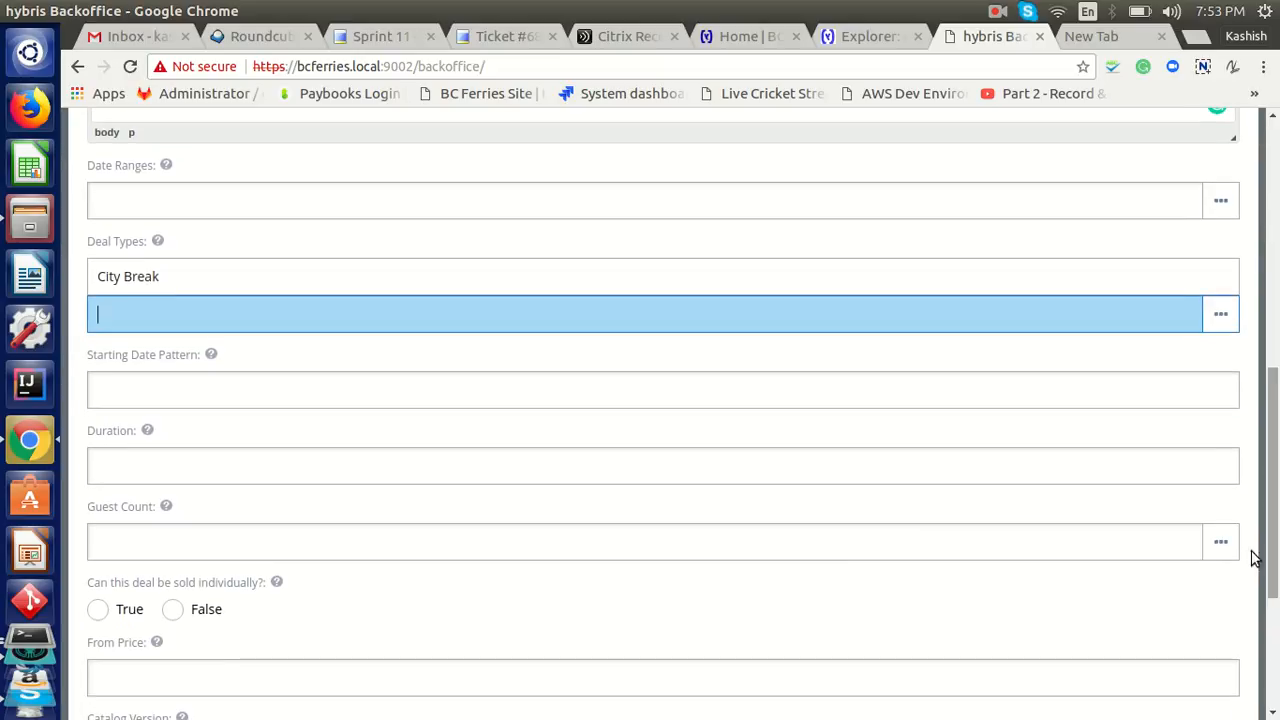
{"action": "left_click", "coordinate": [500, 391]}
{"action": "type", "text": "0 "}
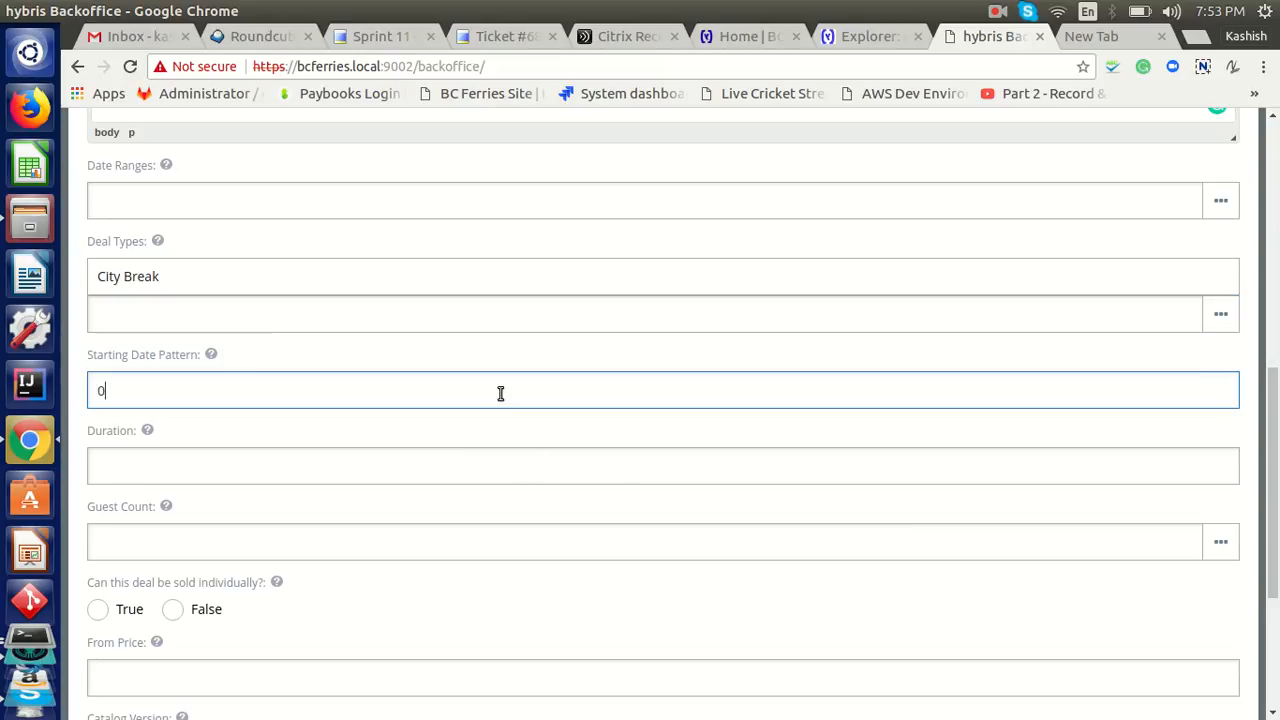
{"action": "type", "text": "0 0 ? * SUN-SFRSAT"}
{"action": "key", "text": "Tab"}
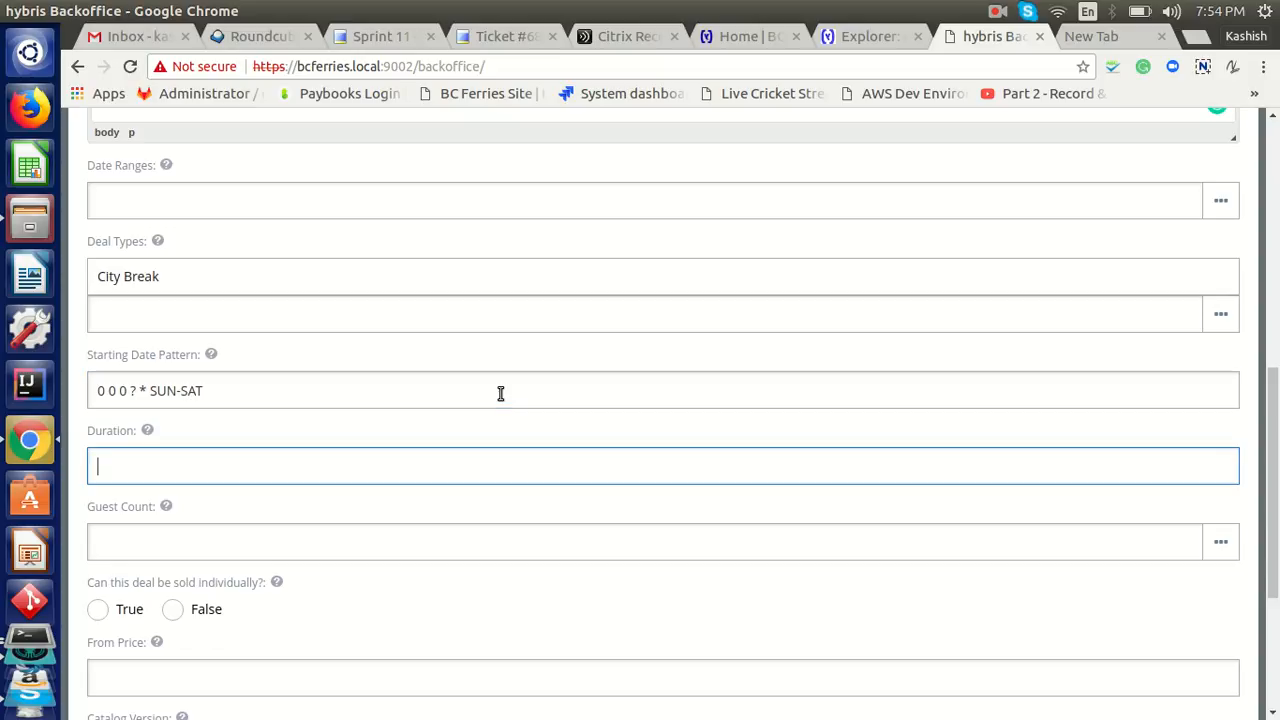
Set the deal's duration to 3 and add the guest counts ADULT_2 (Adult And Youth - 2) and CHILD_2 (Child - 2).
{"action": "type", "text": "3"}
{"action": "left_click", "coordinate": [171, 536]}
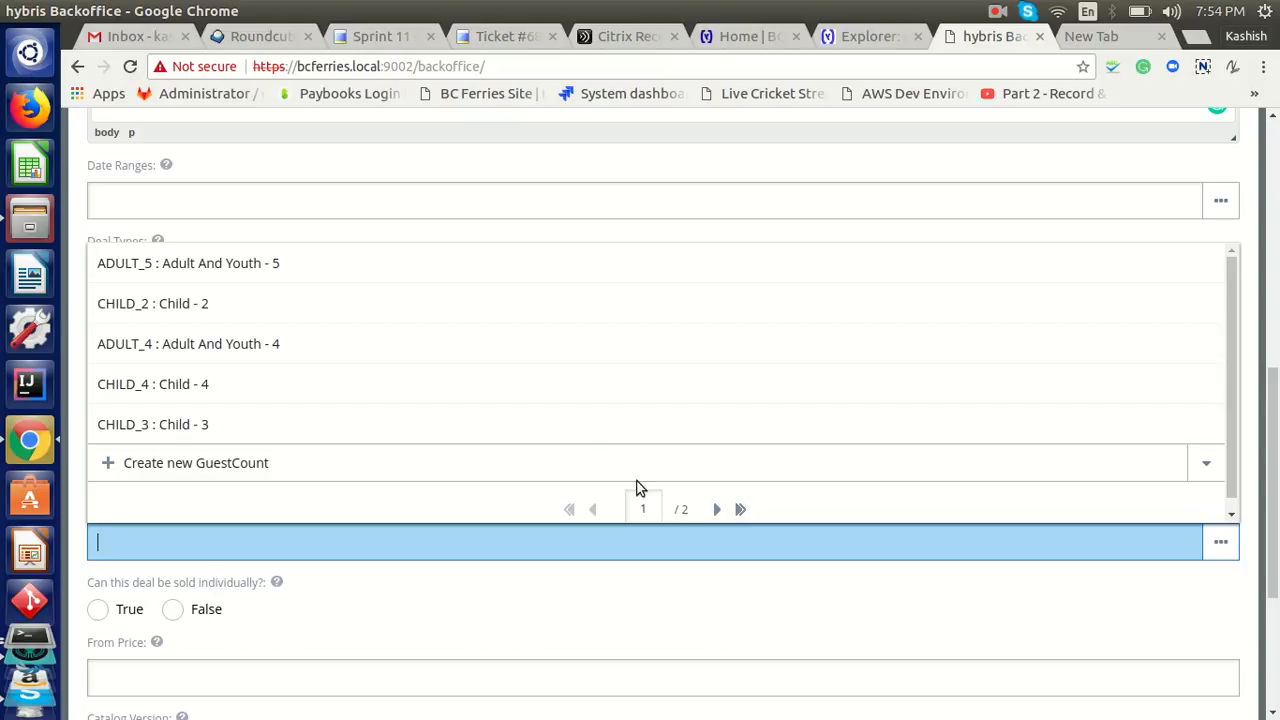
{"action": "left_click", "coordinate": [716, 509]}
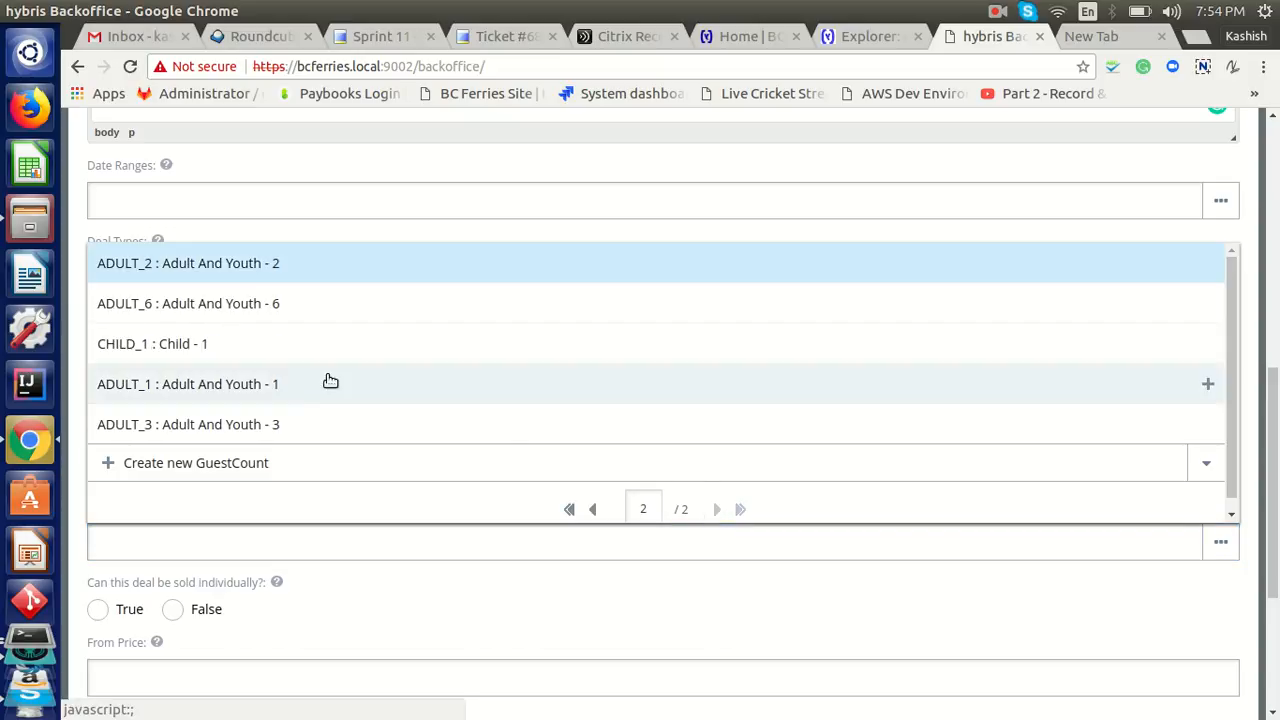
{"action": "left_click", "coordinate": [214, 269]}
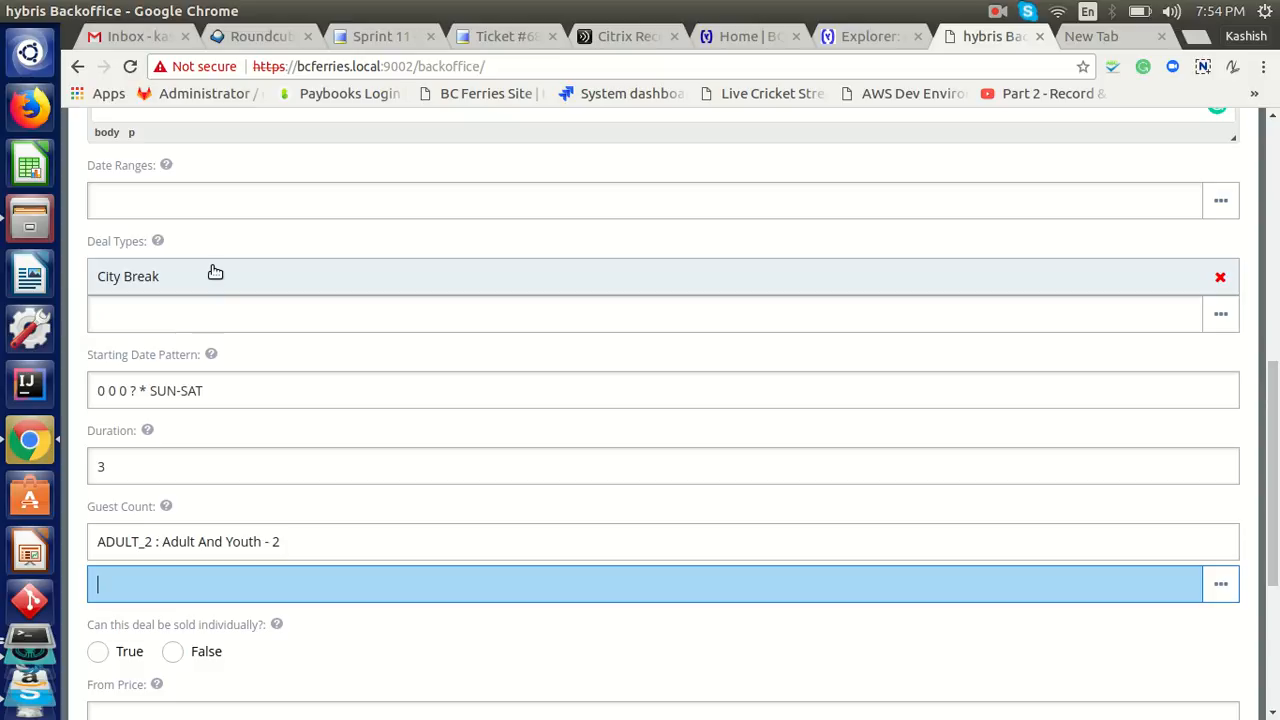
{"action": "left_click", "coordinate": [363, 583]}
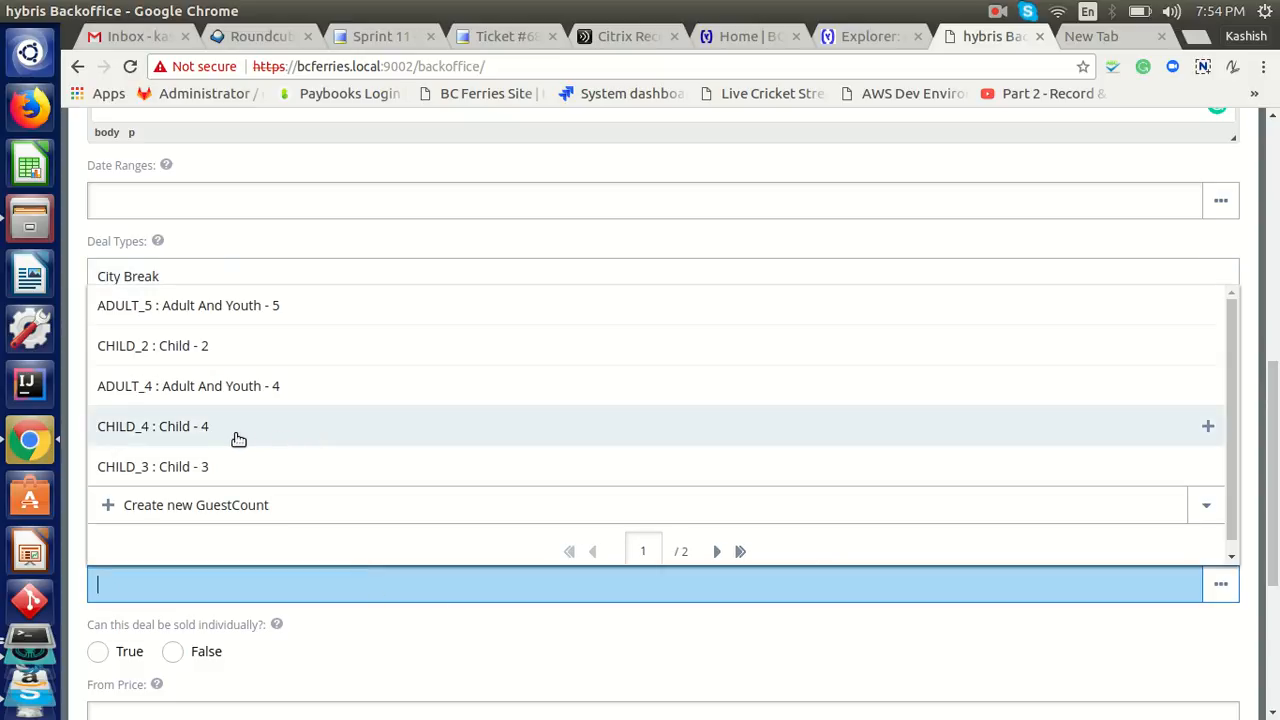
{"action": "left_click", "coordinate": [202, 349]}
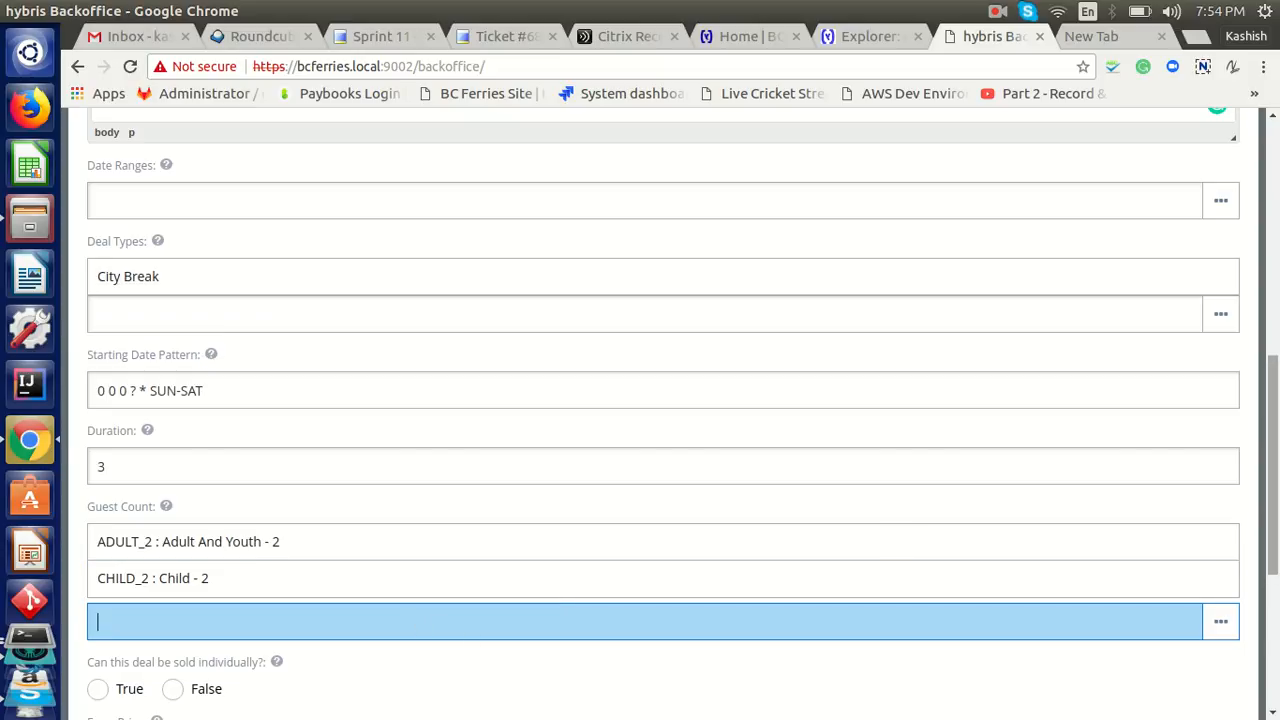
Set whether the deal can be sold individually to False and enter a From Price of 1099.
{"action": "scroll", "coordinate": [1276, 502], "scroll_direction": "down", "scroll_amount": 2}
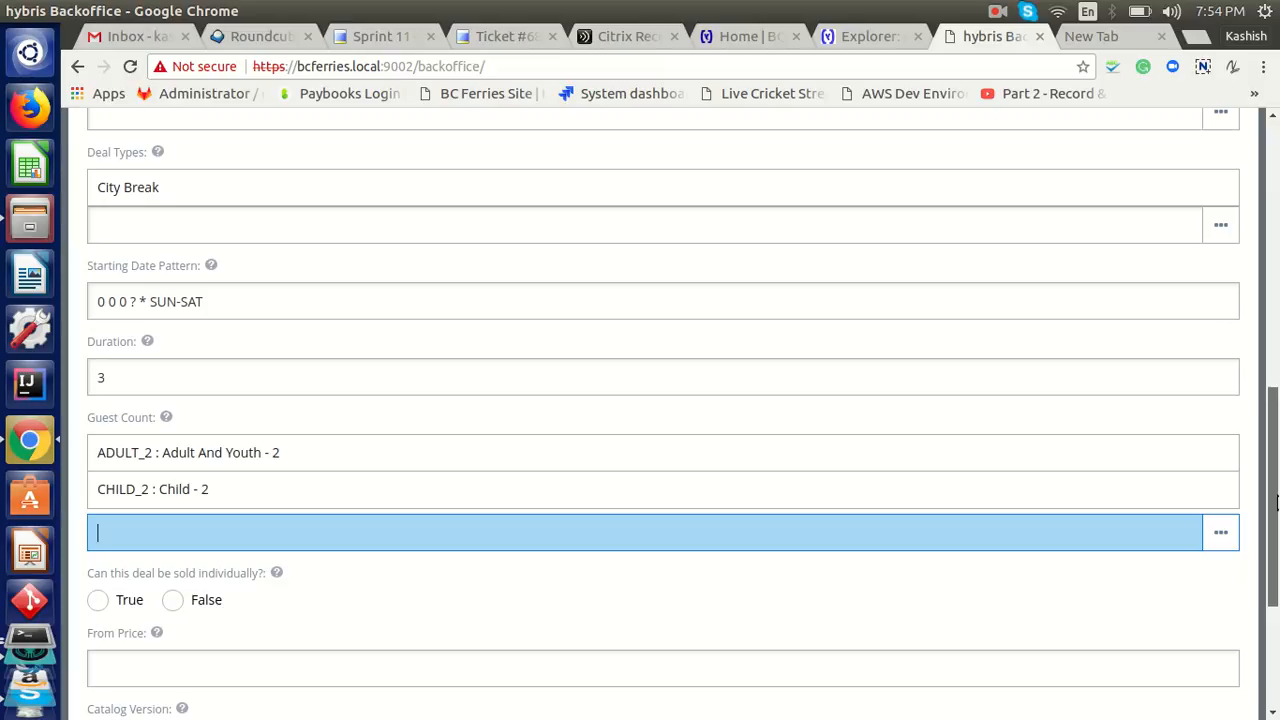
{"action": "scroll", "coordinate": [1276, 502], "scroll_direction": "down", "scroll_amount": 3}
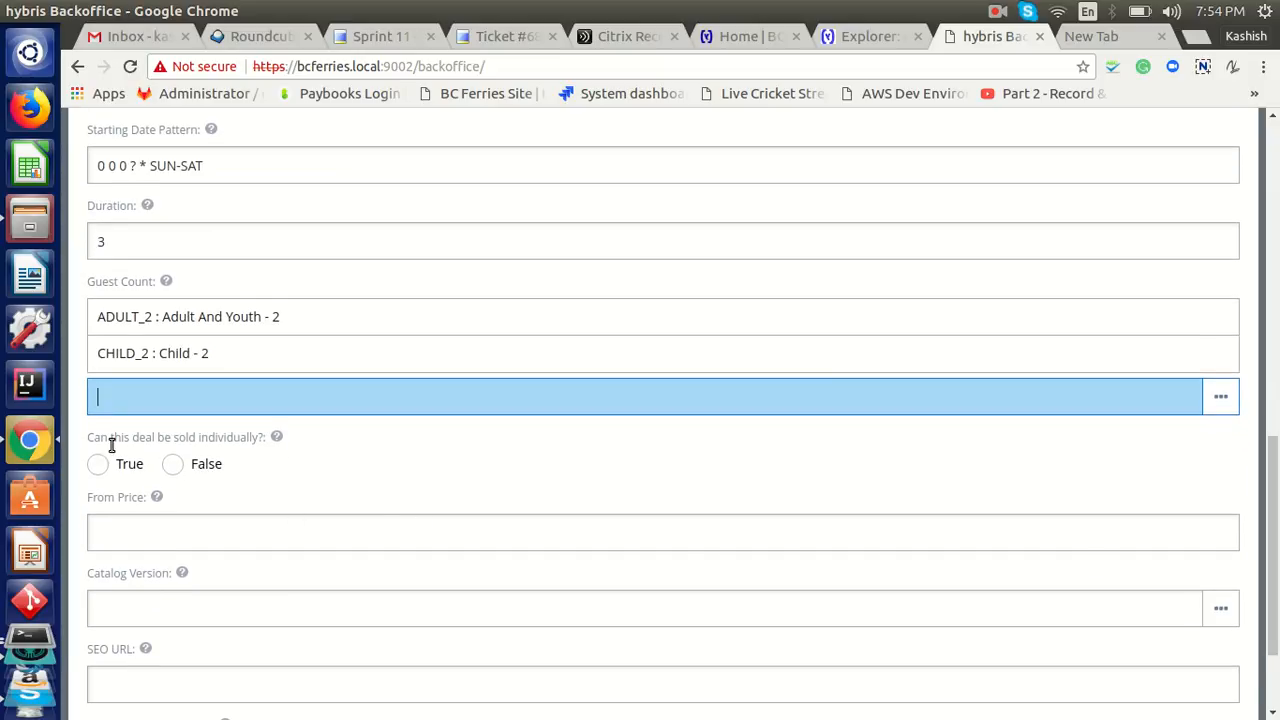
{"action": "left_click", "coordinate": [175, 468]}
{"action": "left_click", "coordinate": [174, 465]}
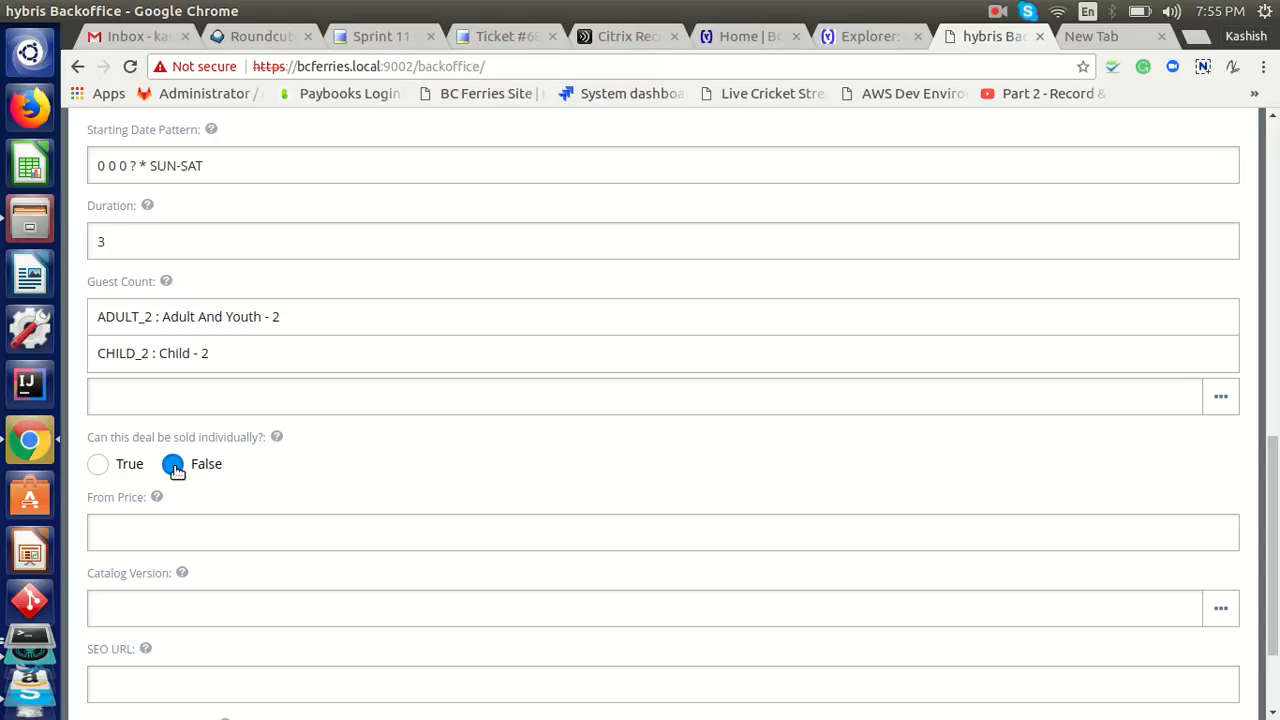
{"action": "left_click", "coordinate": [159, 533]}
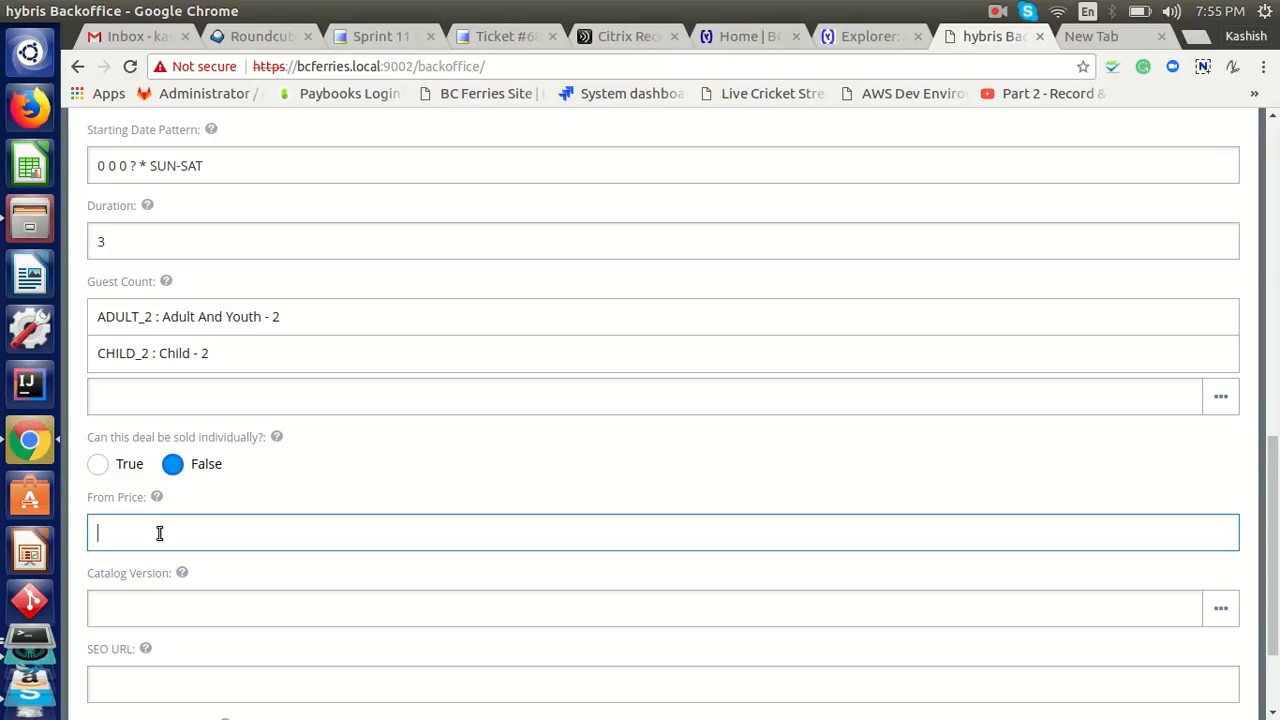
{"action": "type", "text": "1099"}
Set the deal's catalog version to "bcfProductCatalog : BC Ferries Product Catalog - Staged".
{"action": "left_click", "coordinate": [245, 622]}
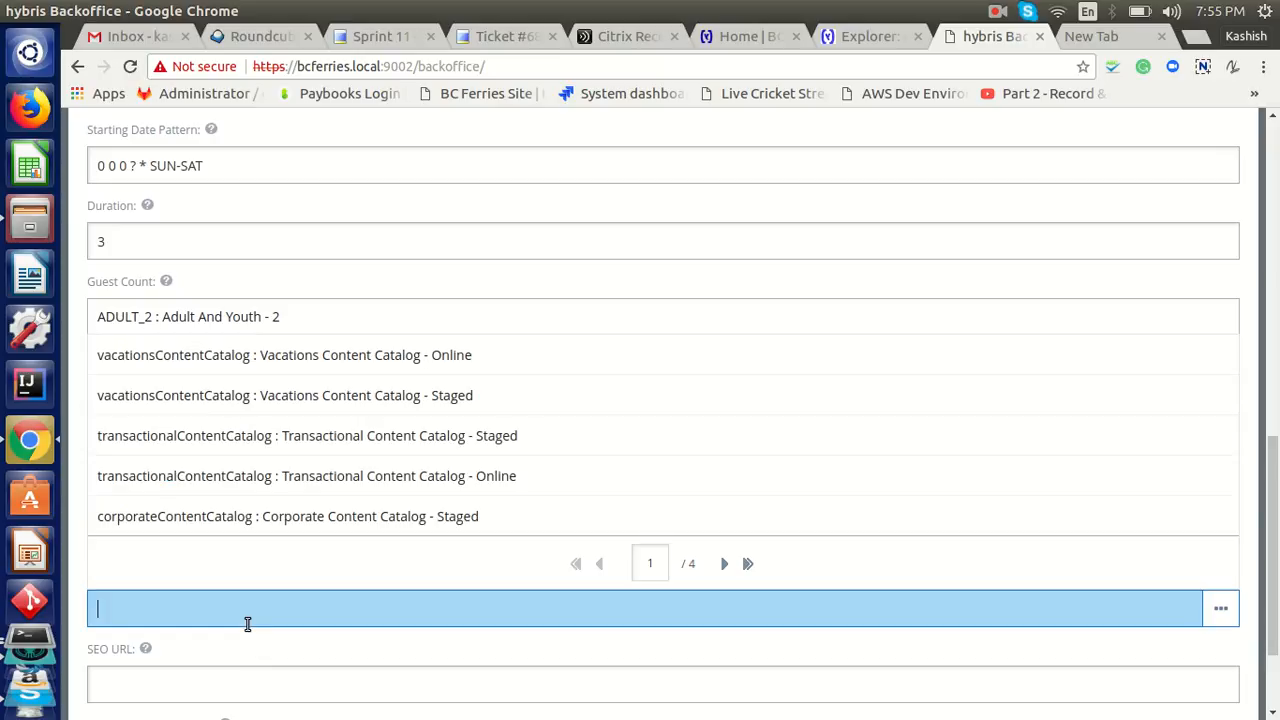
{"action": "left_click", "coordinate": [725, 564]}
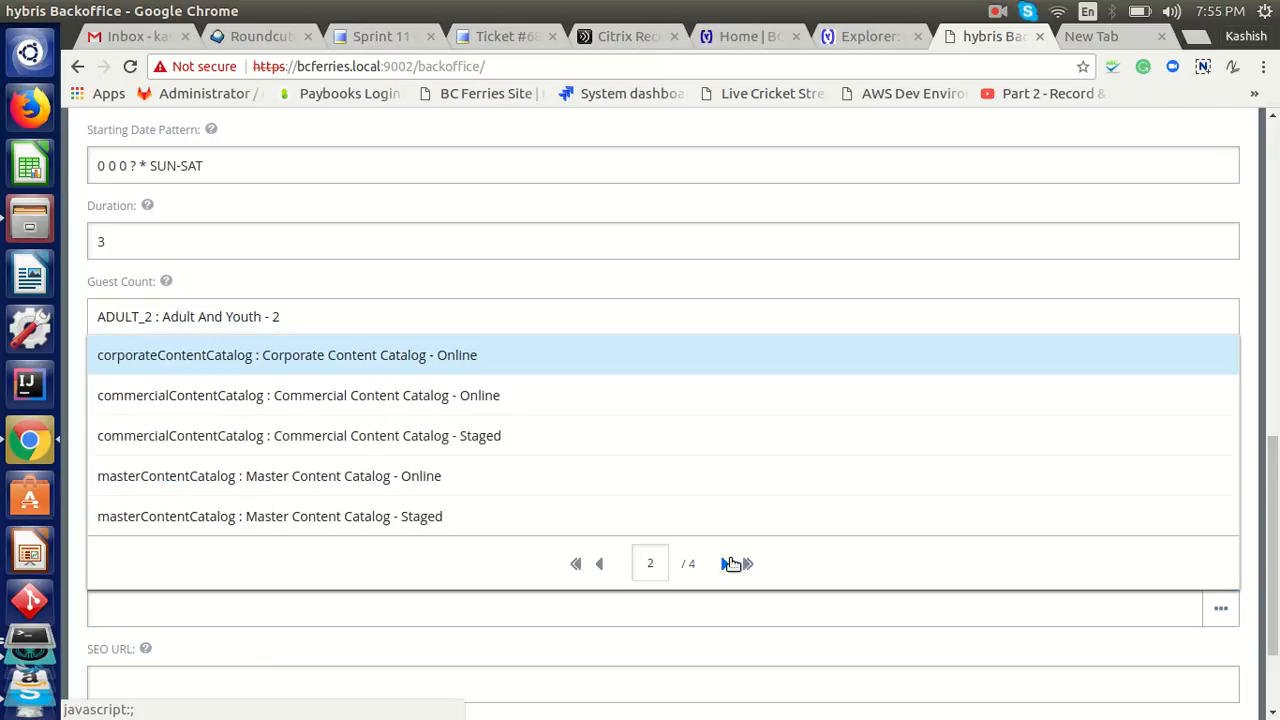
{"action": "left_click", "coordinate": [726, 564]}
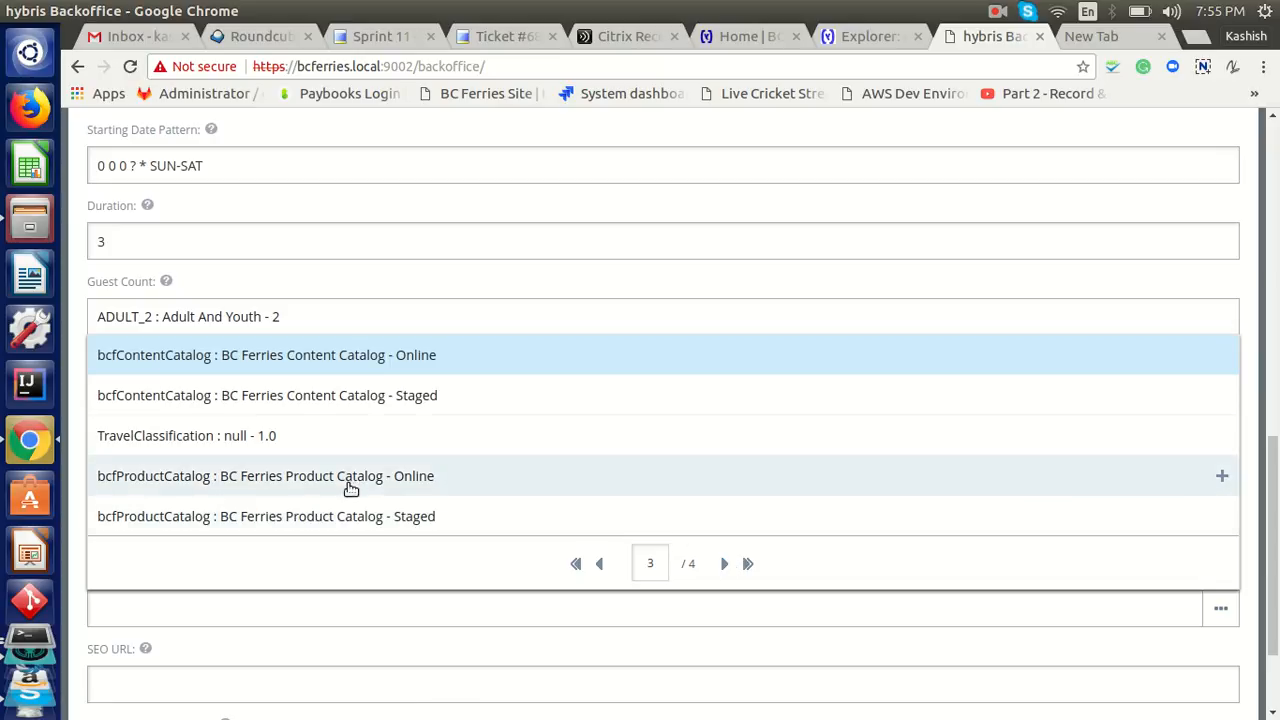
{"action": "left_click", "coordinate": [352, 517]}
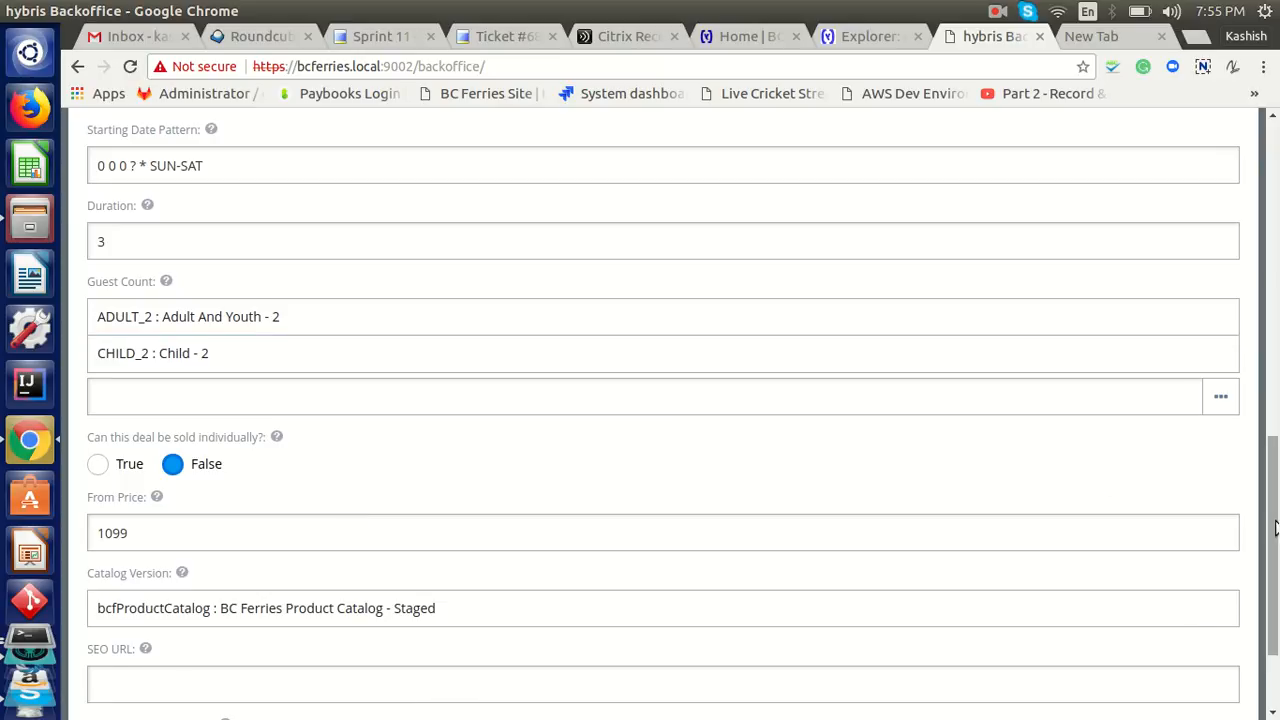
Set the bundle template status to Approved_Status, leaving the SEO URL empty, and continue to the transport details.
{"action": "scroll", "coordinate": [1277, 682], "scroll_direction": "down", "scroll_amount": 3}
{"action": "left_click", "coordinate": [334, 562]}
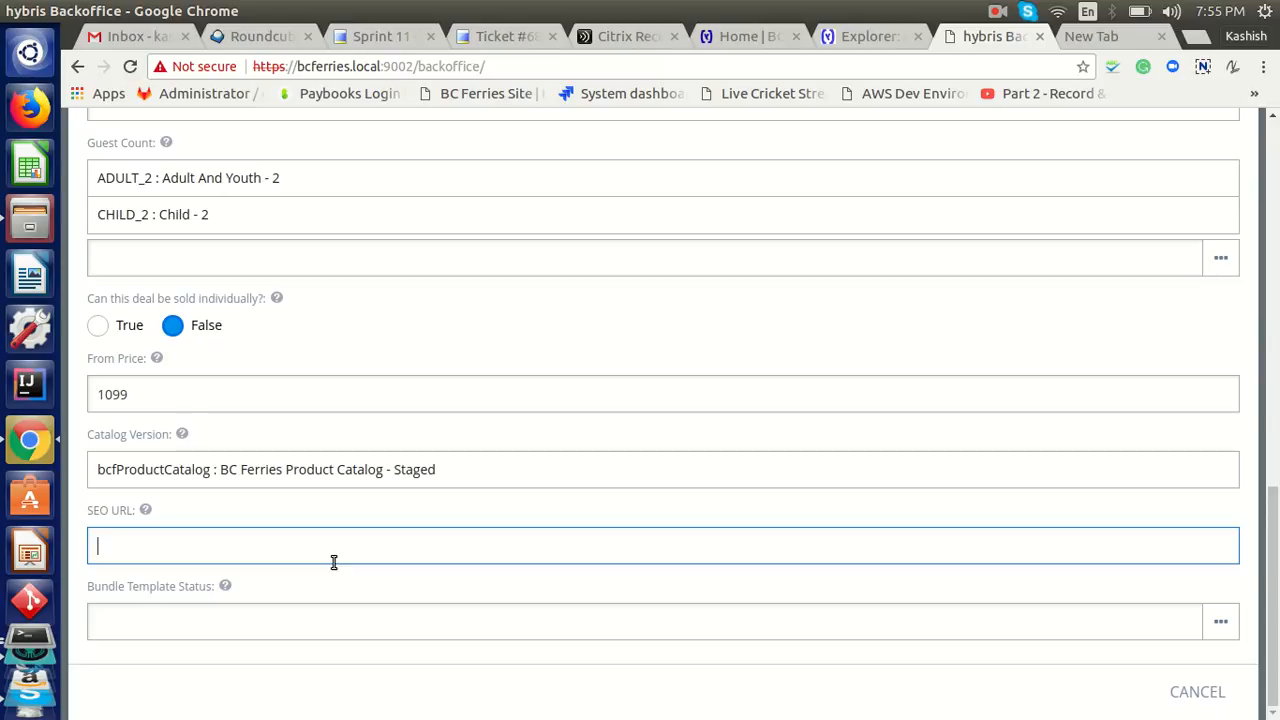
{"action": "left_click", "coordinate": [280, 609]}
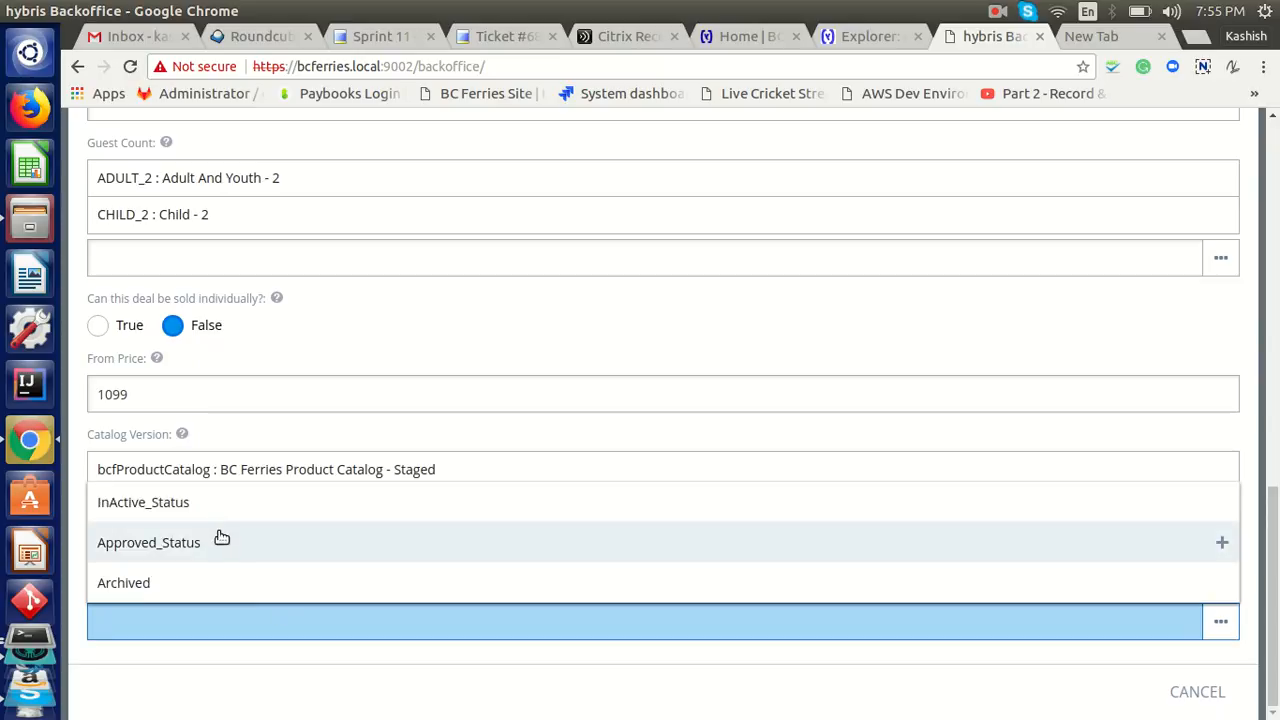
{"action": "left_click", "coordinate": [221, 540]}
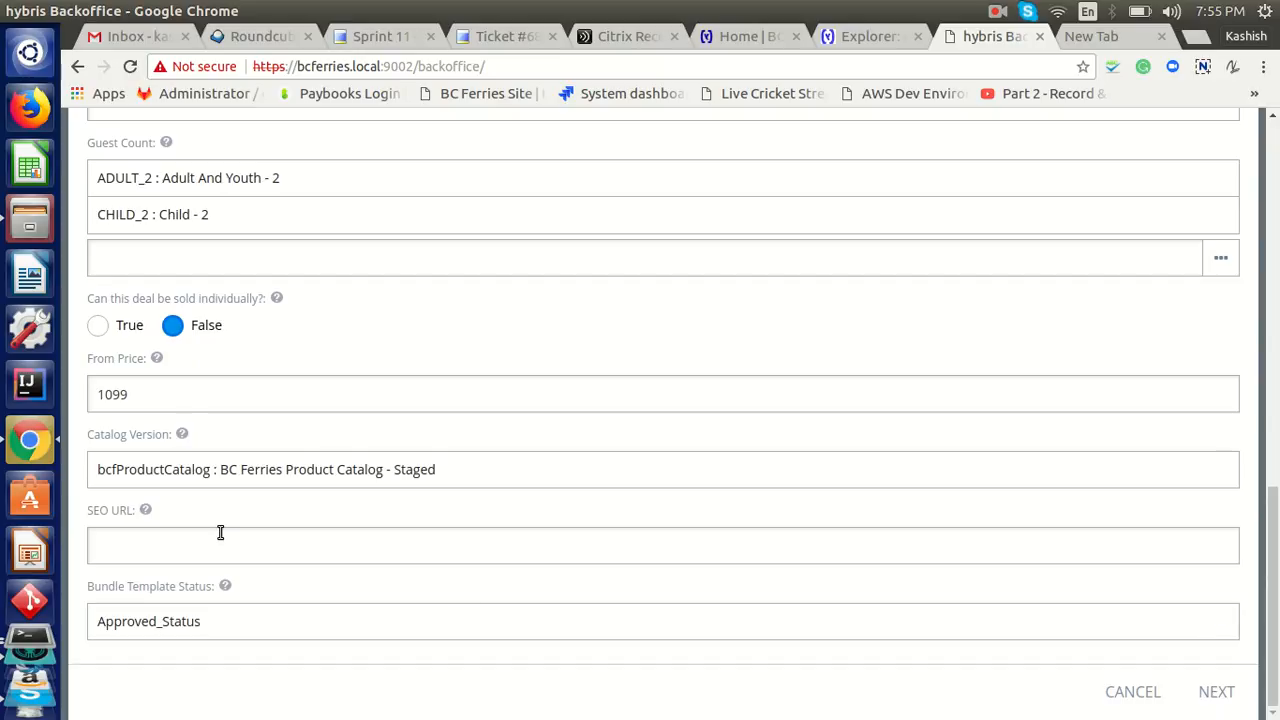
{"action": "left_click", "coordinate": [1216, 692]}
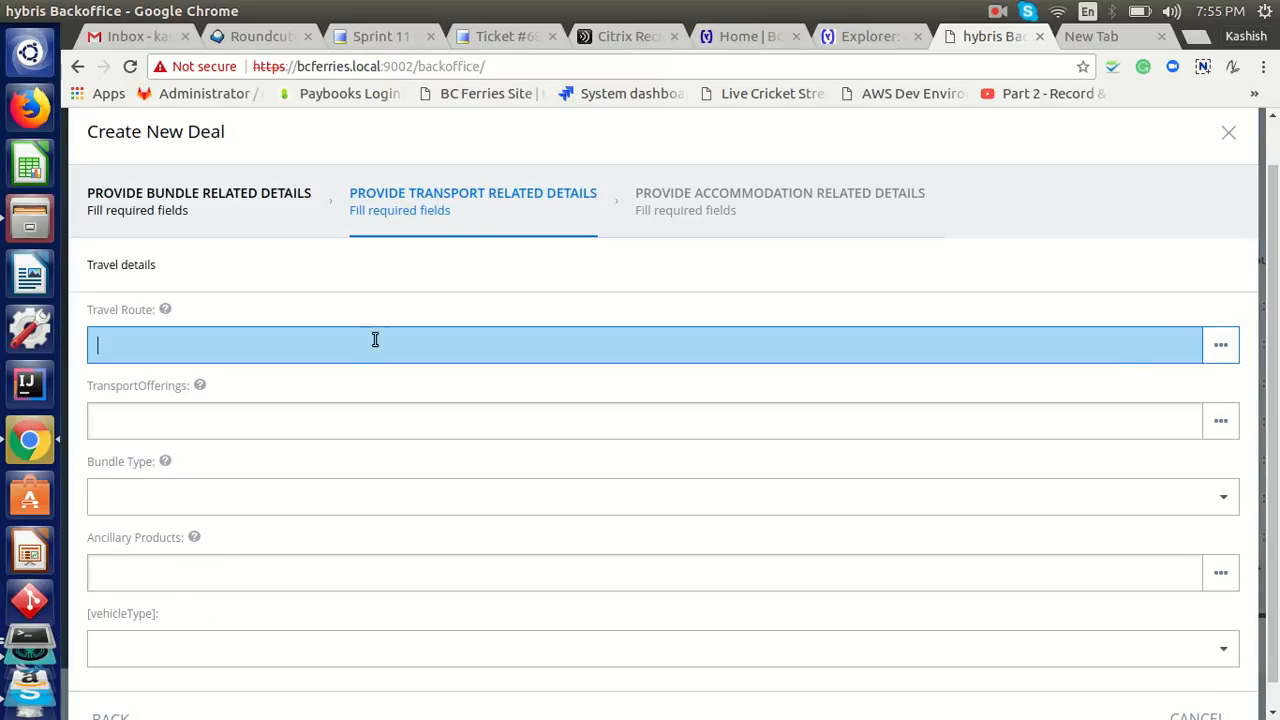
Set the travel route to TSA-SWB - Vancouver - Victoria and the bundle type to Standard With Reservation.
{"action": "left_click", "coordinate": [385, 335]}
{"action": "type", "text": "TSA"}
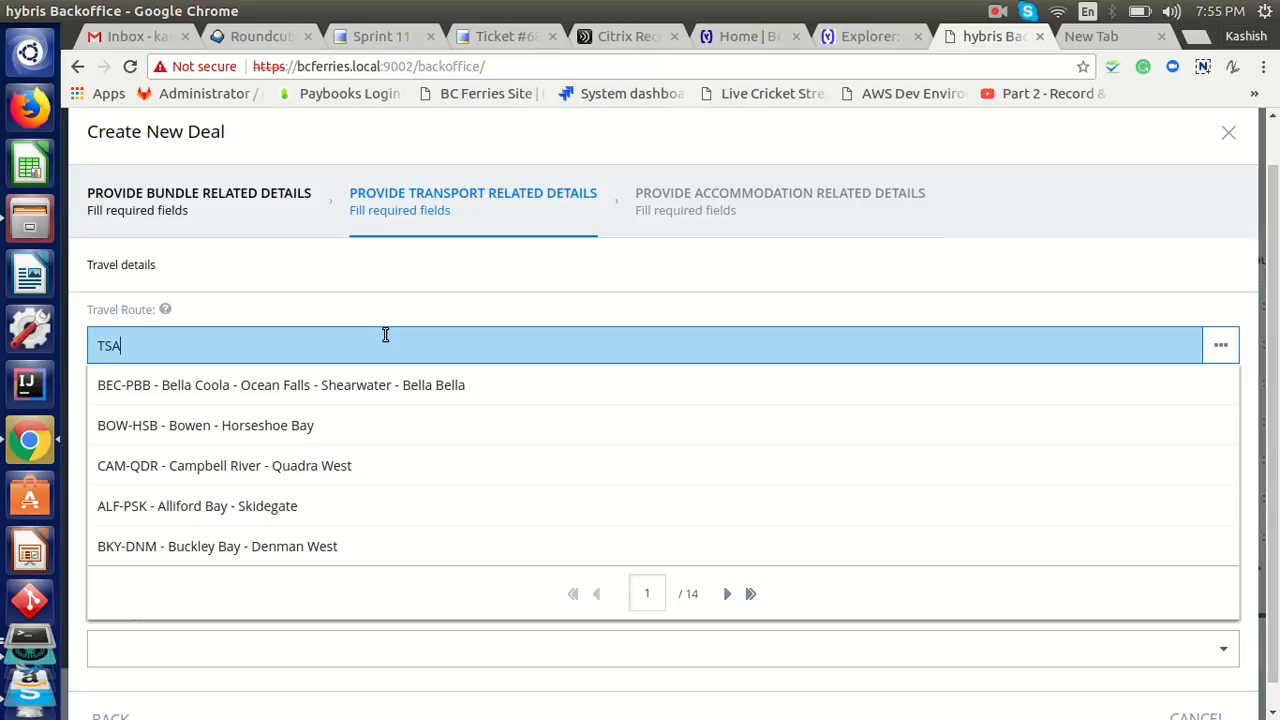
{"action": "type", "text": "-SWB"}
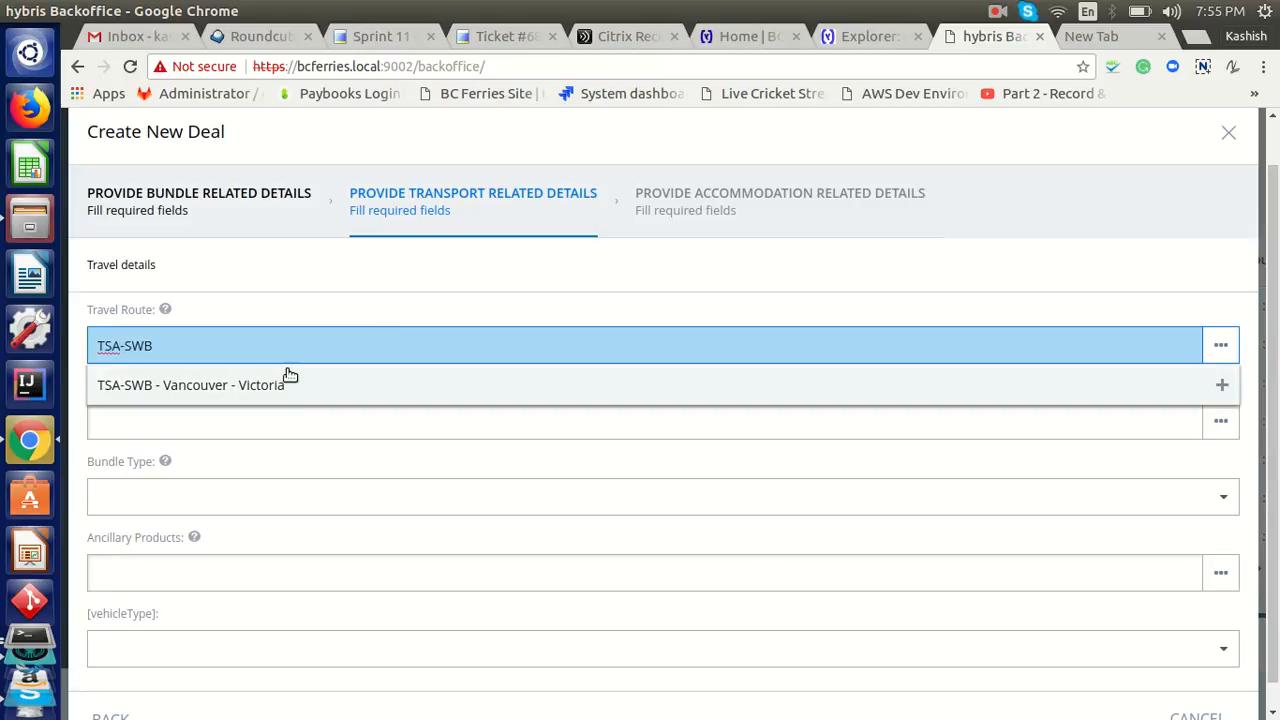
{"action": "left_click", "coordinate": [283, 384]}
{"action": "left_click", "coordinate": [218, 431]}
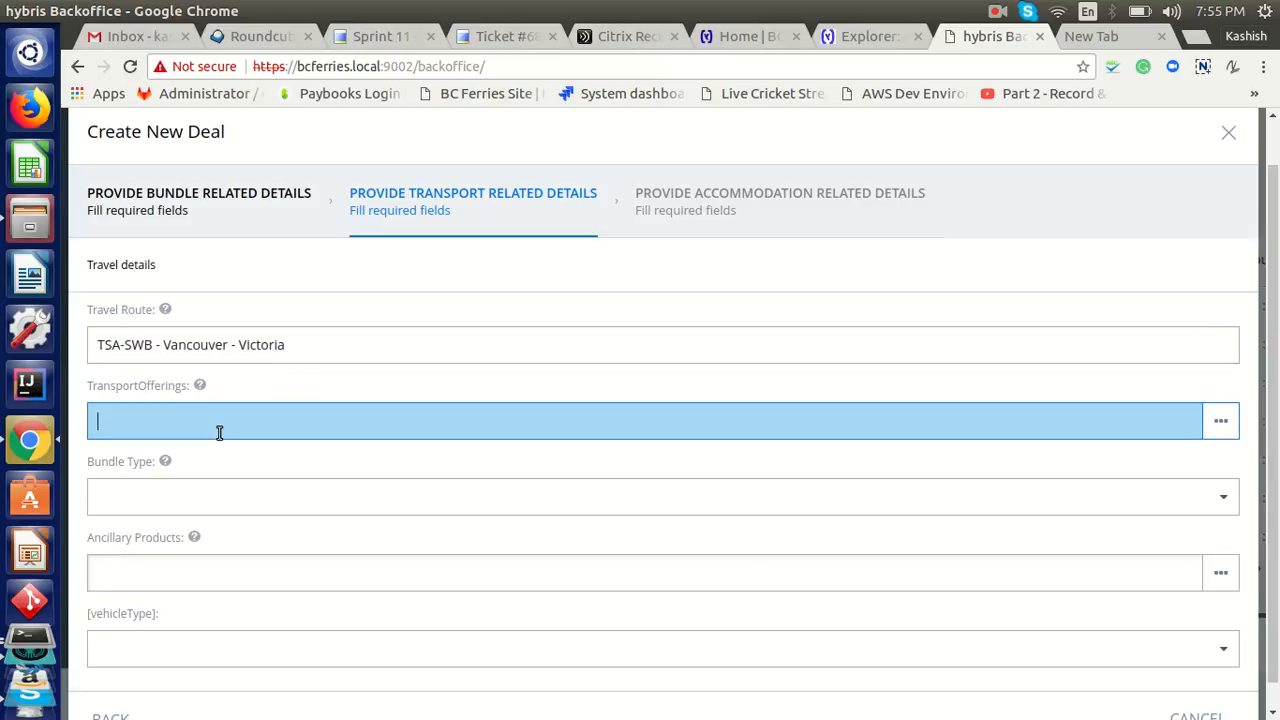
{"action": "left_click", "coordinate": [357, 396]}
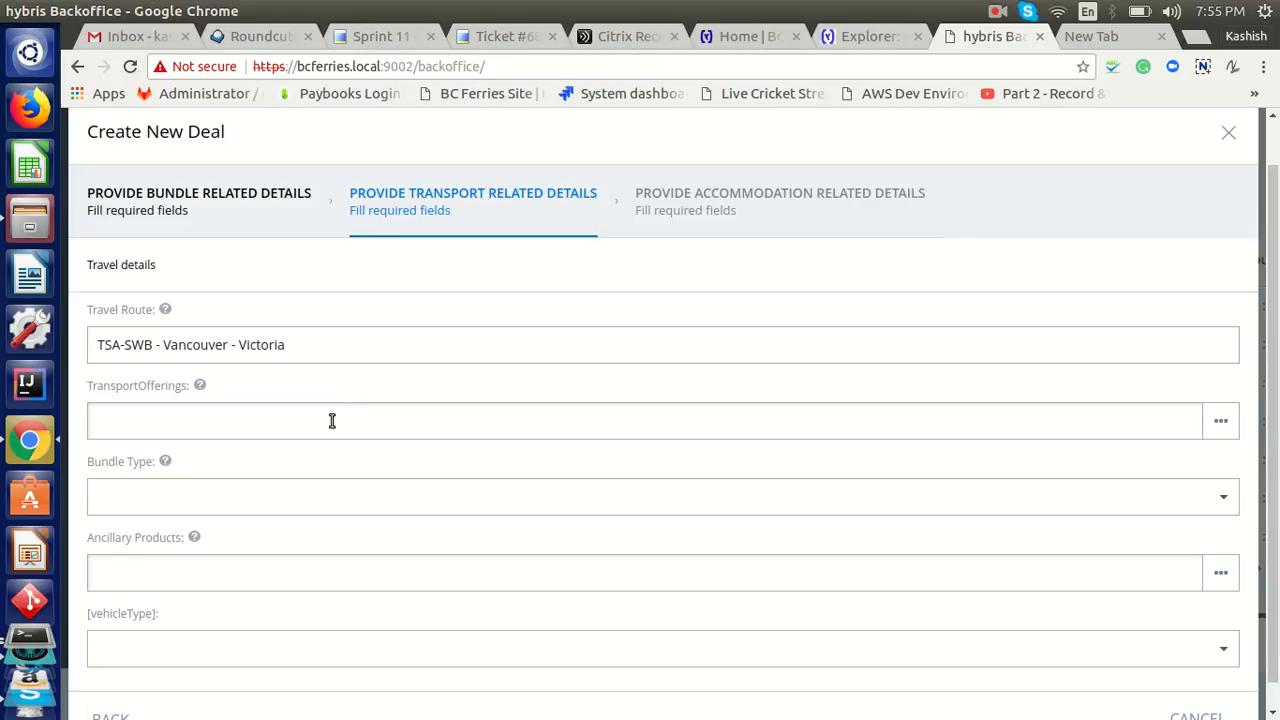
{"action": "left_click", "coordinate": [231, 482]}
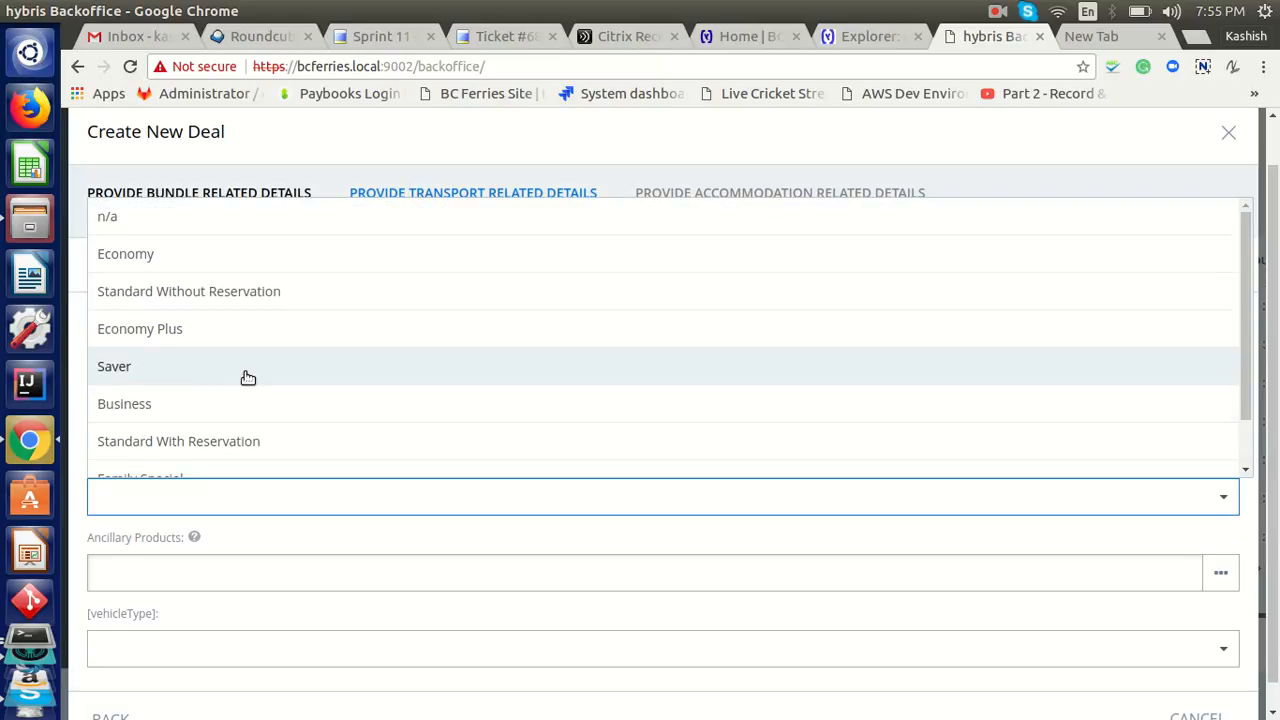
{"action": "left_click", "coordinate": [243, 440]}
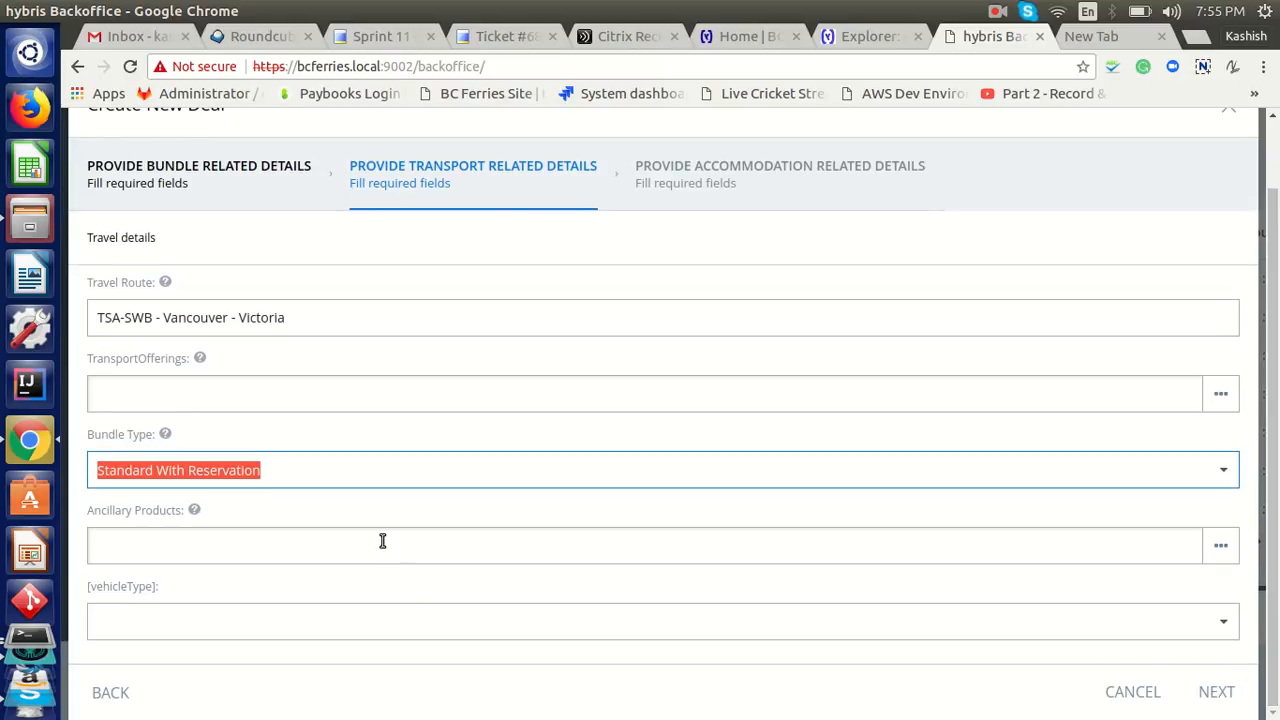
Add the ancillary products INCAB and WHP from the Staged BC Ferries Product Catalog.
{"action": "left_click", "coordinate": [382, 541]}
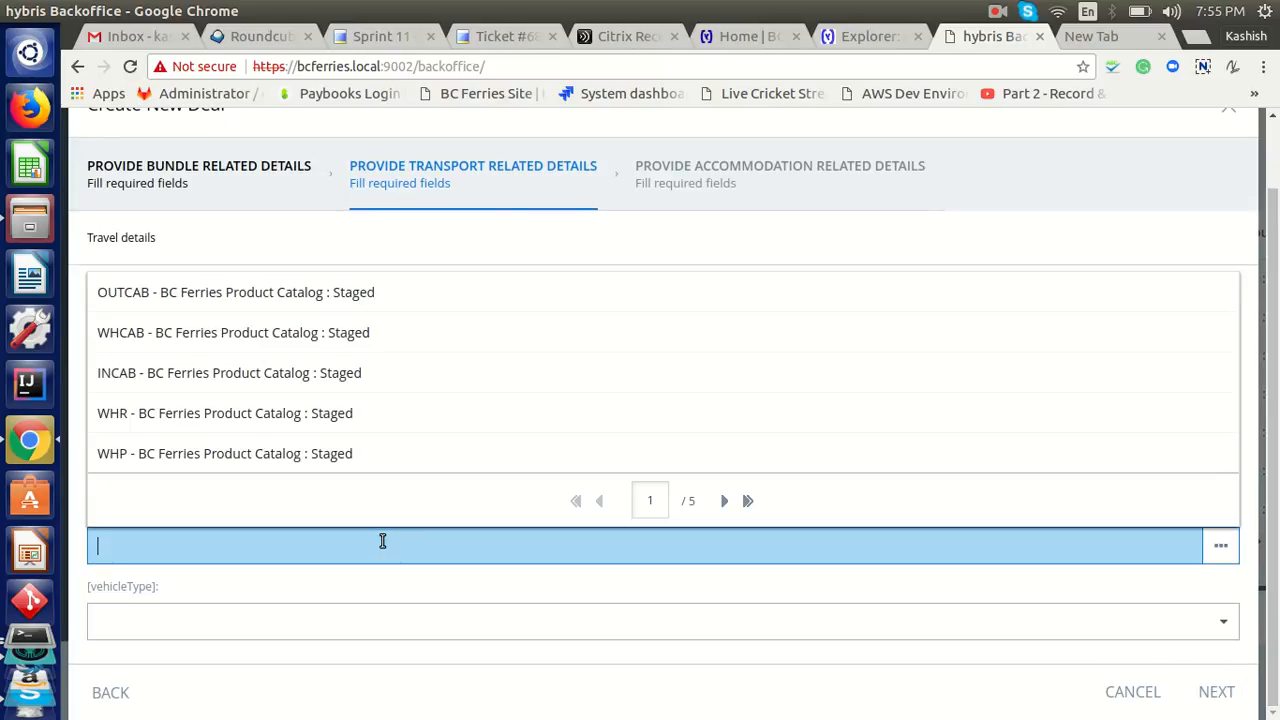
{"action": "left_click", "coordinate": [334, 372]}
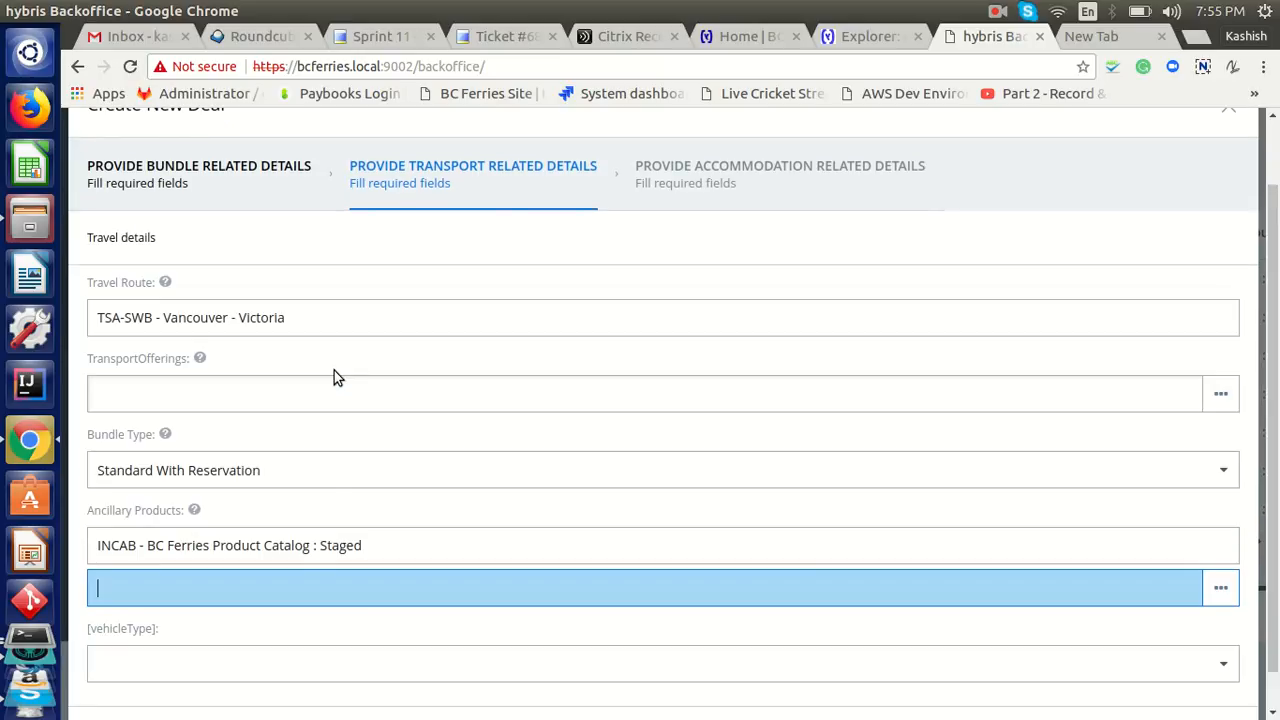
{"action": "left_click", "coordinate": [307, 594]}
{"action": "left_click", "coordinate": [335, 513]}
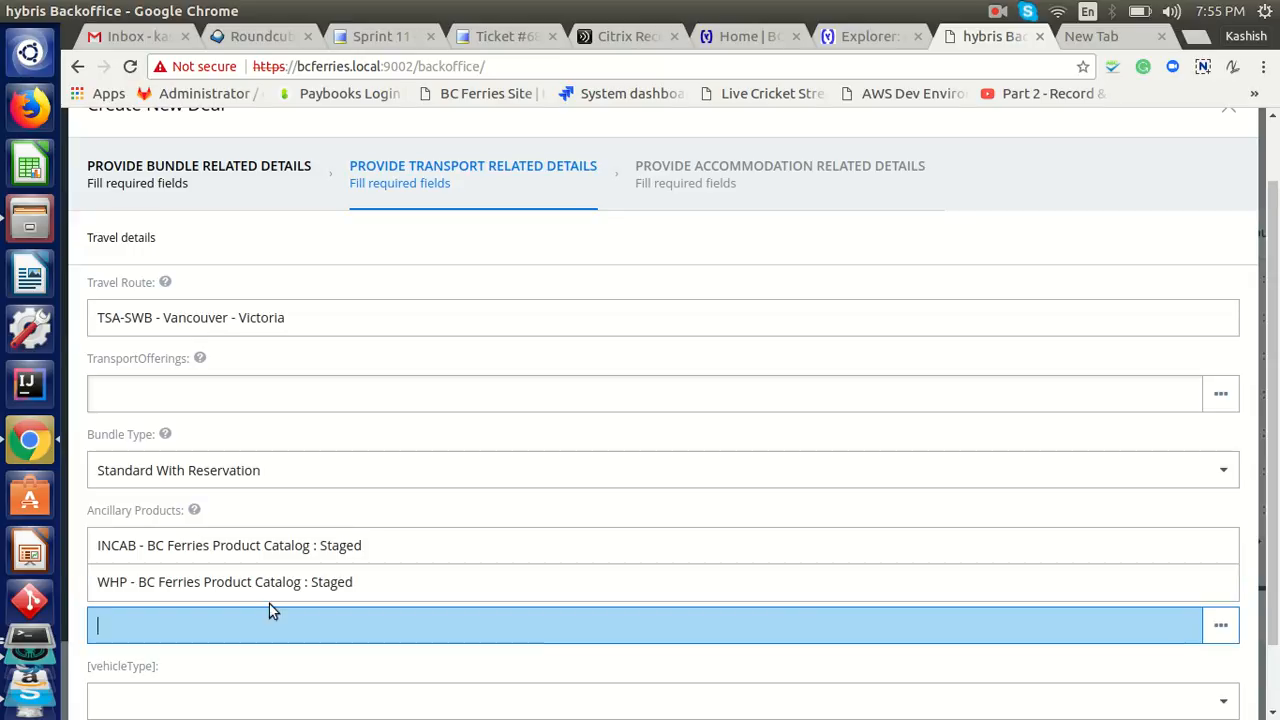
Set the vehicle type to UH and continue to the accommodation details.
{"action": "scroll", "coordinate": [486, 634], "scroll_direction": "down", "scroll_amount": 2}
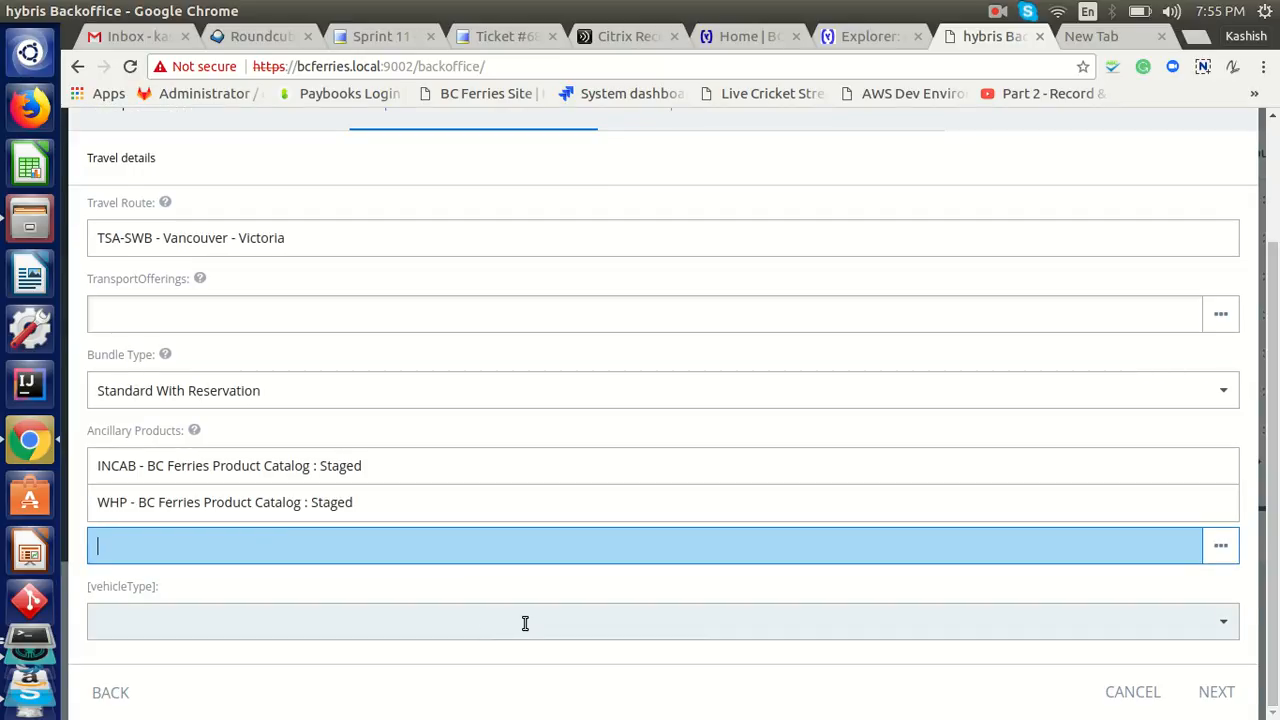
{"action": "left_click", "coordinate": [524, 622]}
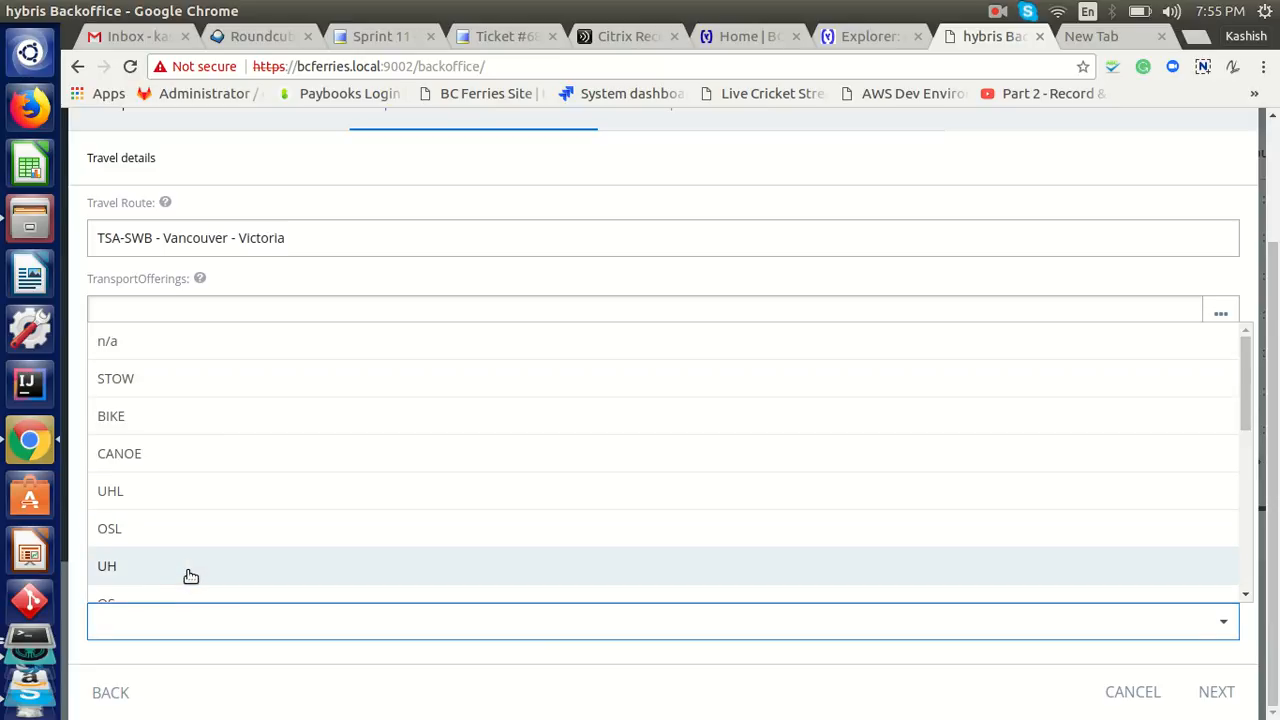
{"action": "left_click", "coordinate": [190, 577]}
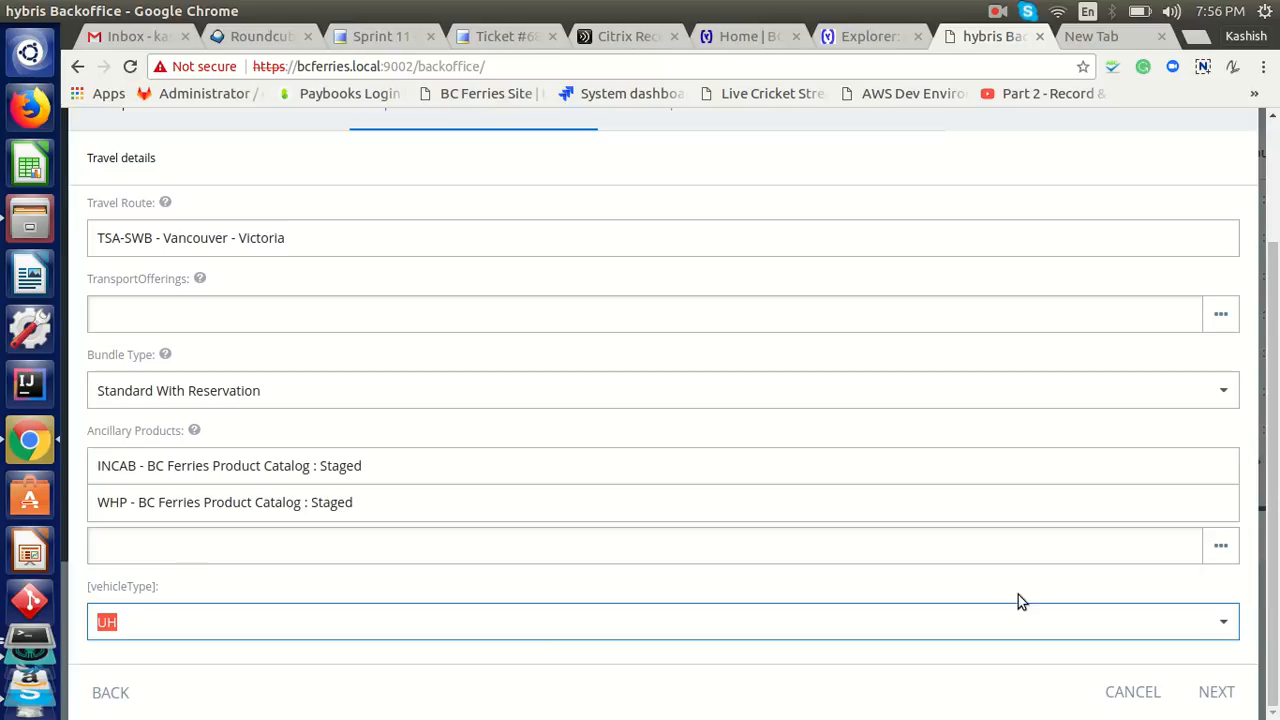
{"action": "left_click", "coordinate": [1217, 700]}
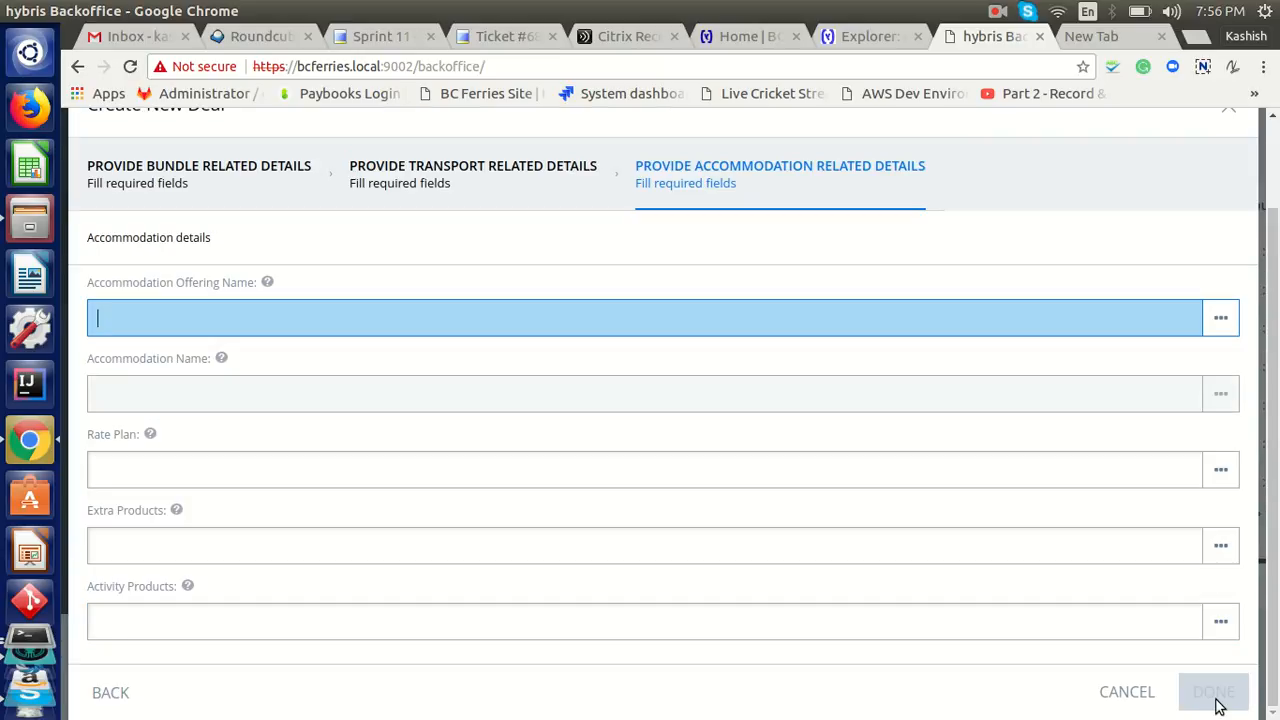
Set the accommodation offering name to CE1 and the accommodation name to CE1_CESS.
{"action": "left_click", "coordinate": [303, 314]}
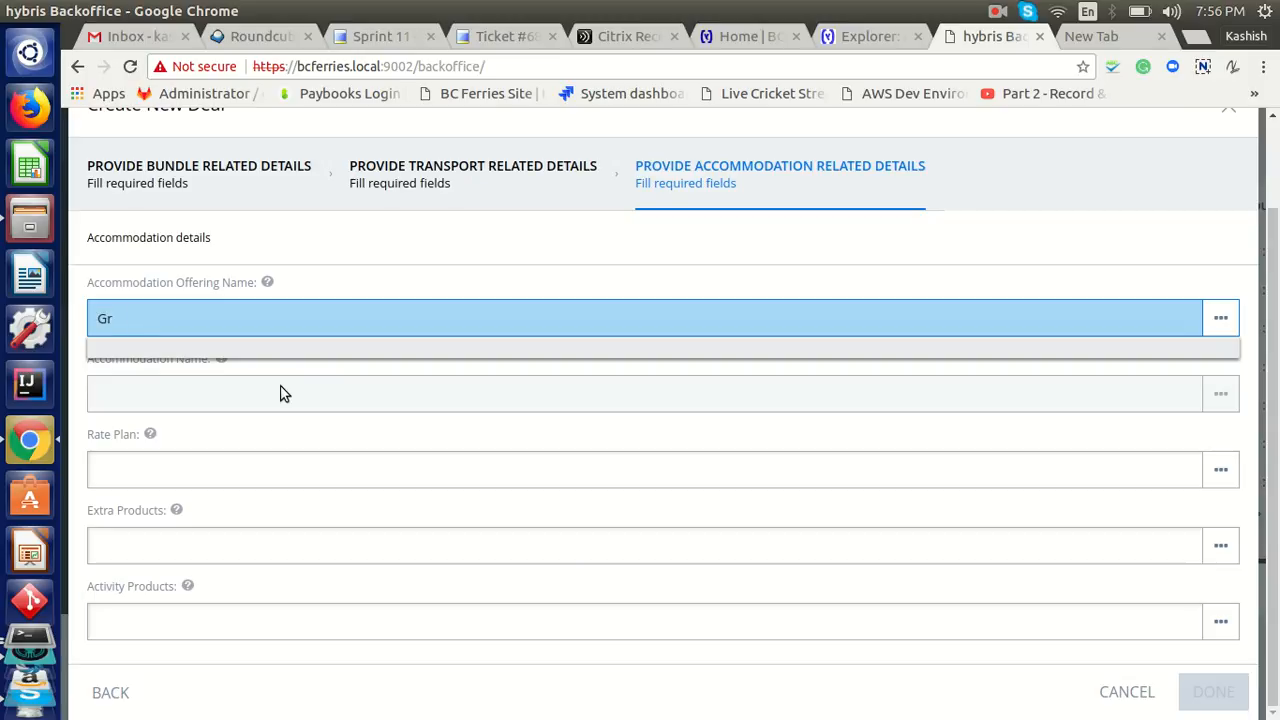
{"action": "type", "text": "R"}
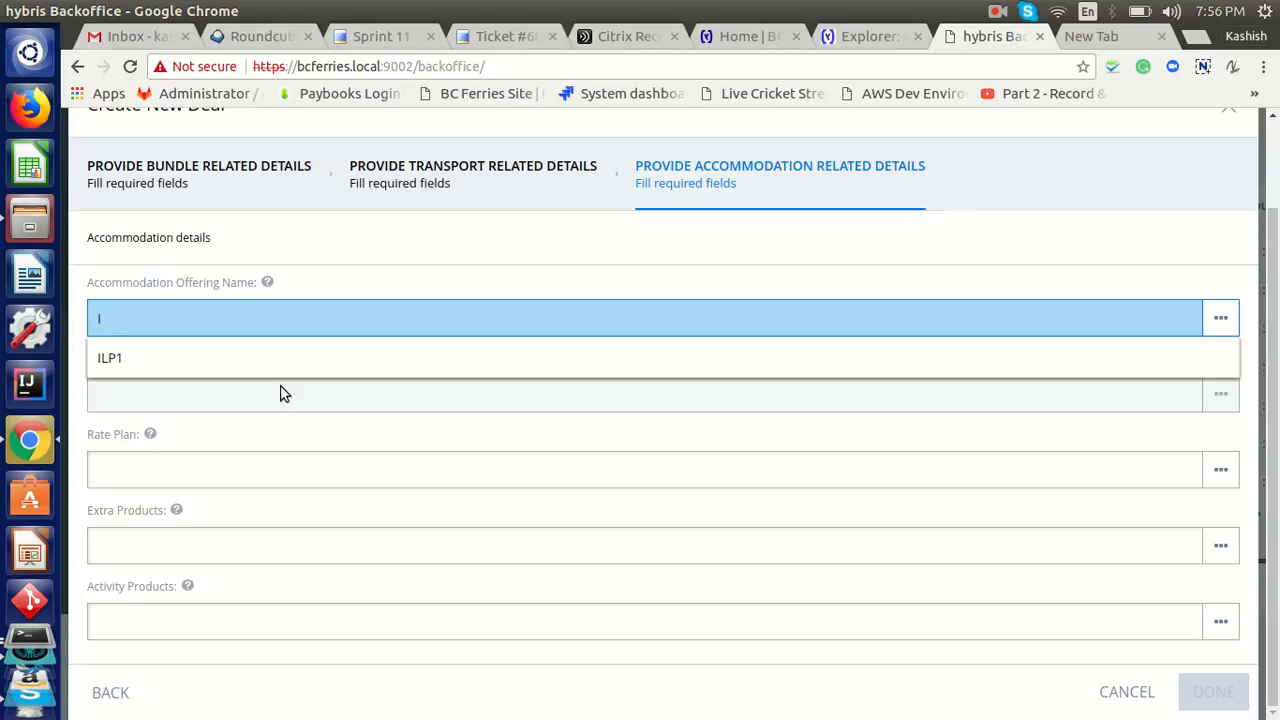
{"action": "type", "text": "Ce"}
{"action": "left_click", "coordinate": [170, 371]}
{"action": "left_click", "coordinate": [189, 389]}
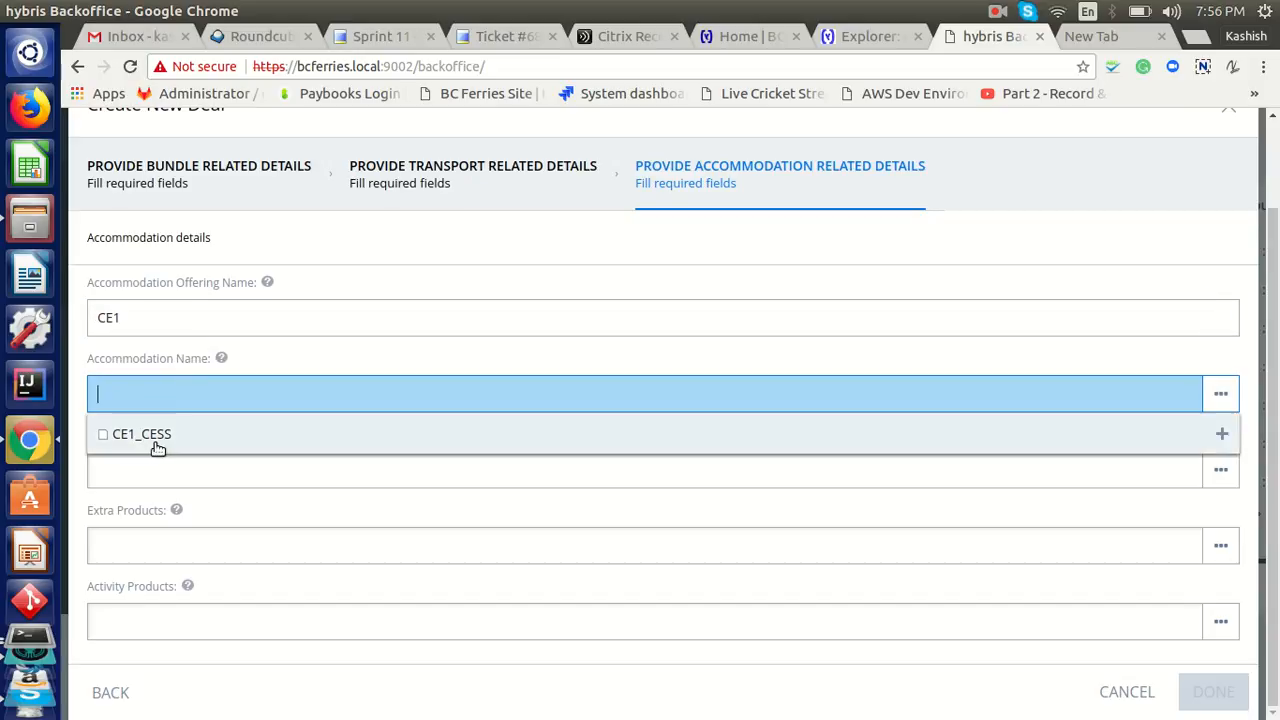
{"action": "left_click", "coordinate": [157, 440]}
Open the reference search for the rate plan and examine the accommodations assigned to the plans on its first three pages.
{"action": "left_click", "coordinate": [160, 468]}
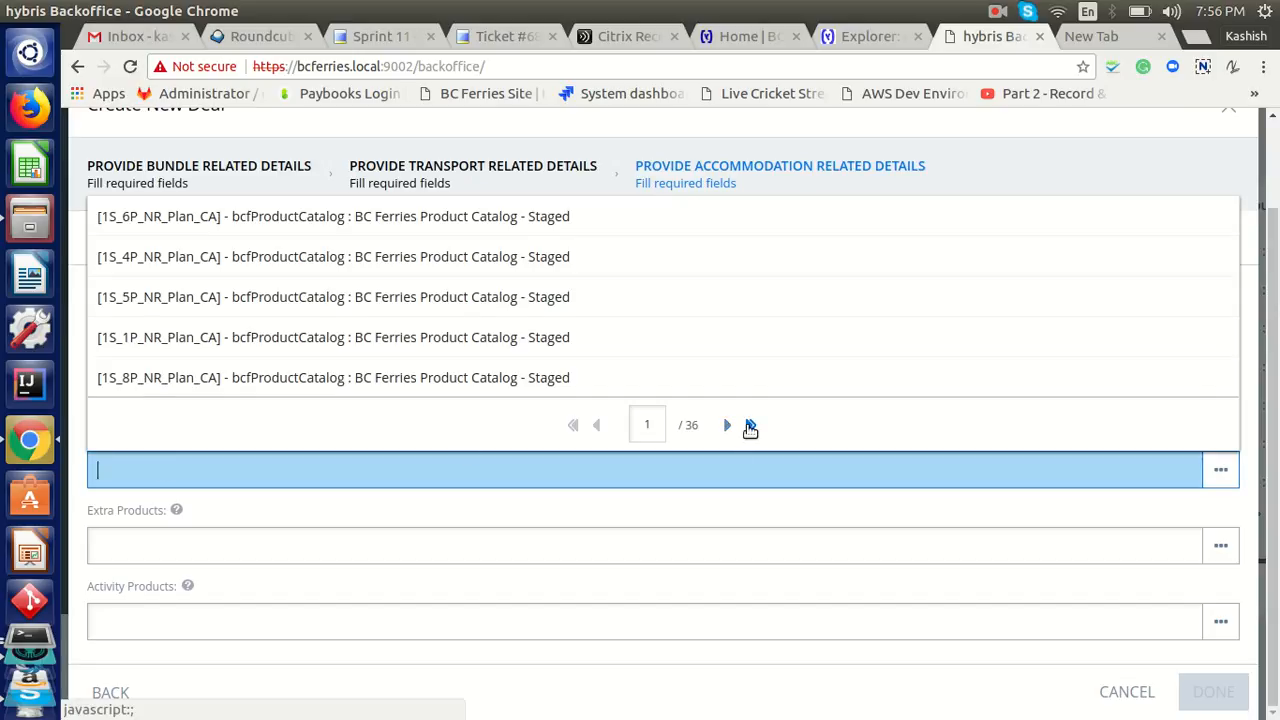
{"action": "left_click", "coordinate": [1222, 465]}
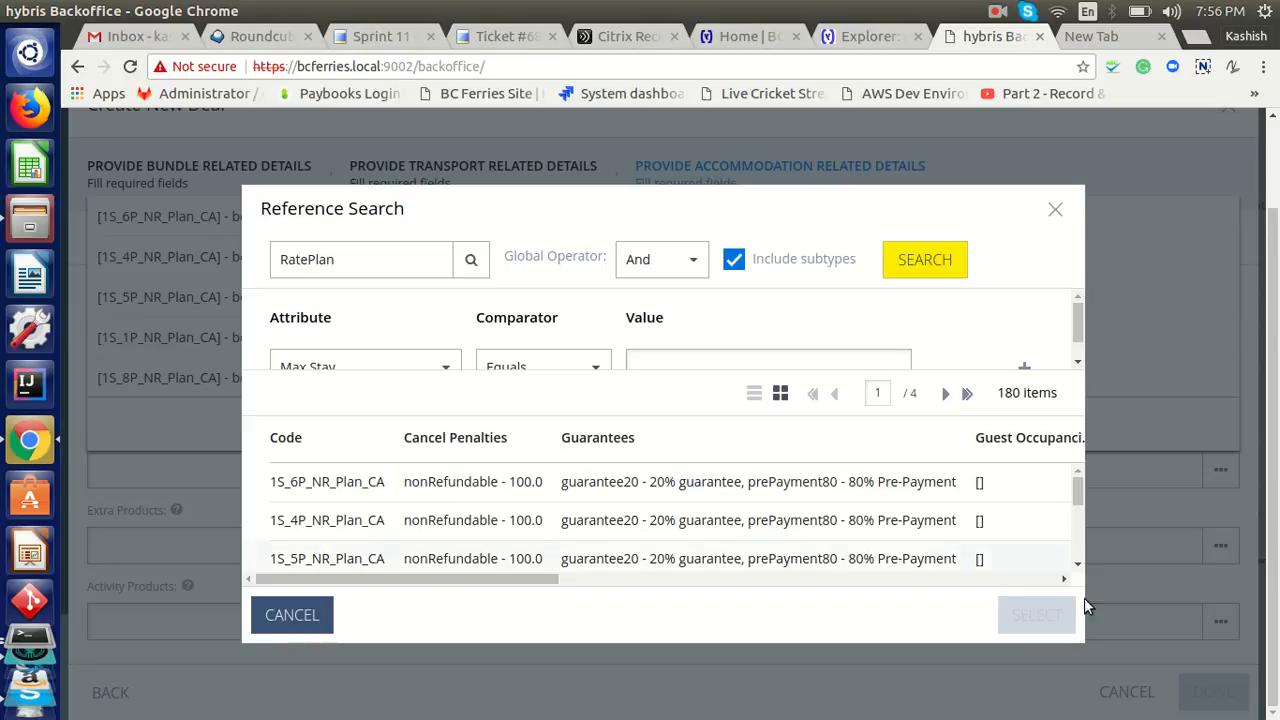
{"action": "left_click_drag", "start_coordinate": [501, 588], "coordinate": [1060, 586]}
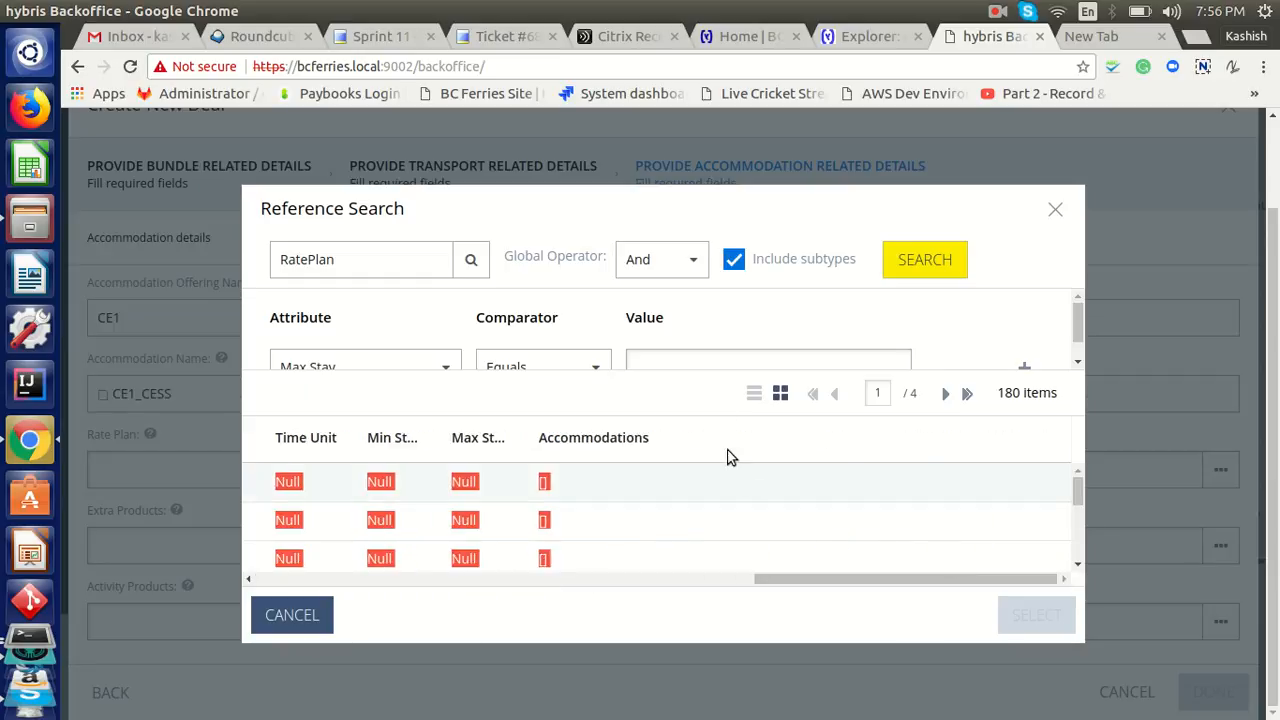
{"action": "left_click", "coordinate": [1034, 480]}
{"action": "left_click_drag", "start_coordinate": [1078, 484], "coordinate": [1088, 555]}
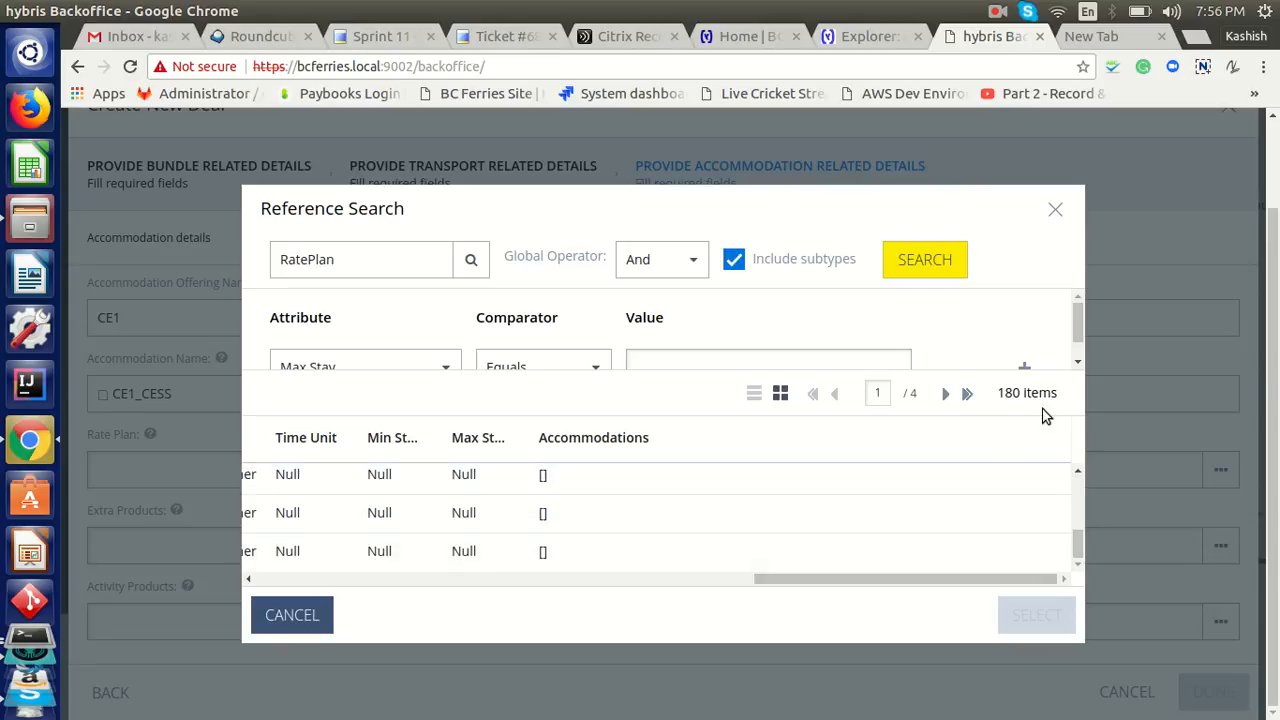
{"action": "left_click", "coordinate": [948, 396]}
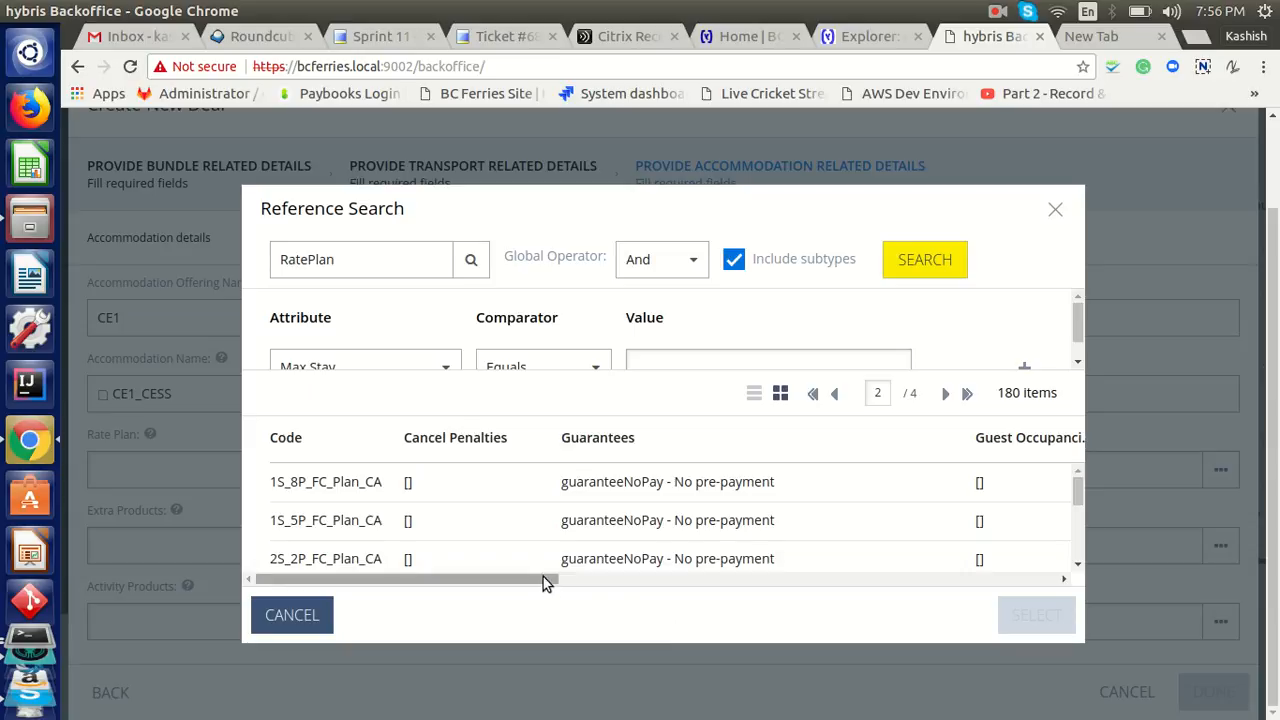
{"action": "left_click_drag", "start_coordinate": [638, 576], "coordinate": [1118, 512]}
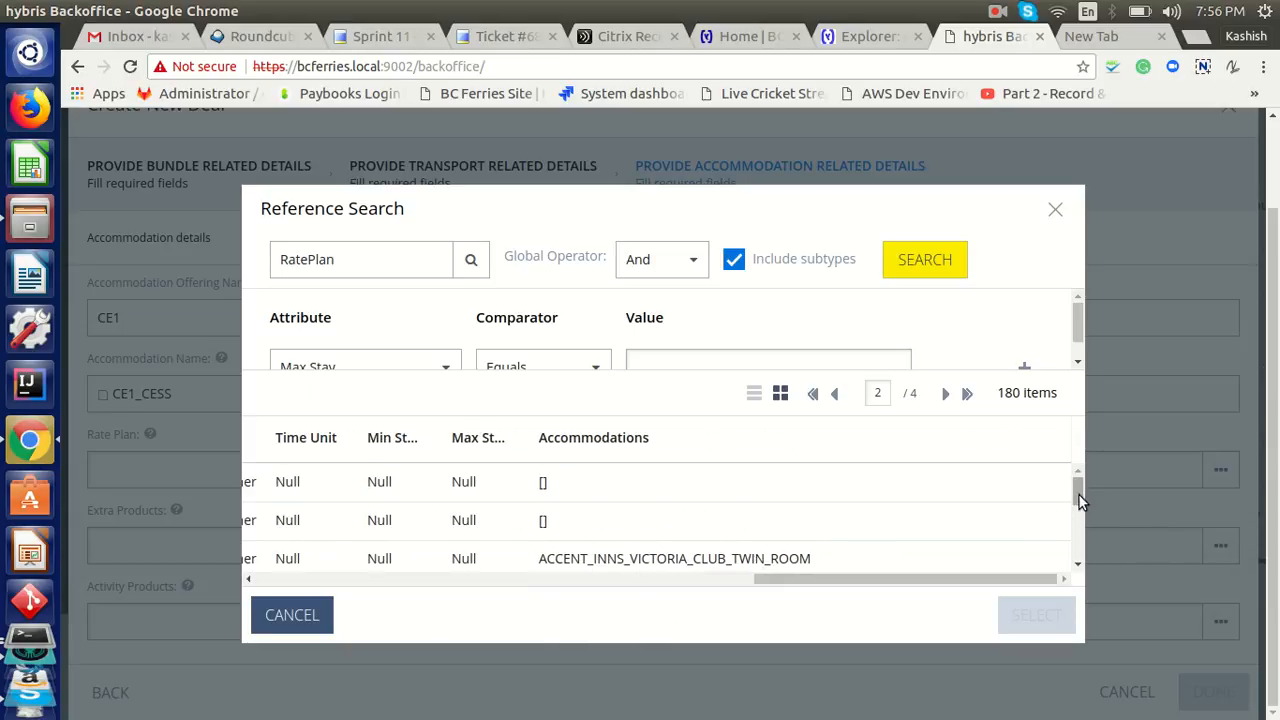
{"action": "scroll", "coordinate": [1080, 500], "scroll_direction": "down", "scroll_amount": 2}
{"action": "left_click_drag", "start_coordinate": [1080, 502], "coordinate": [1076, 547]}
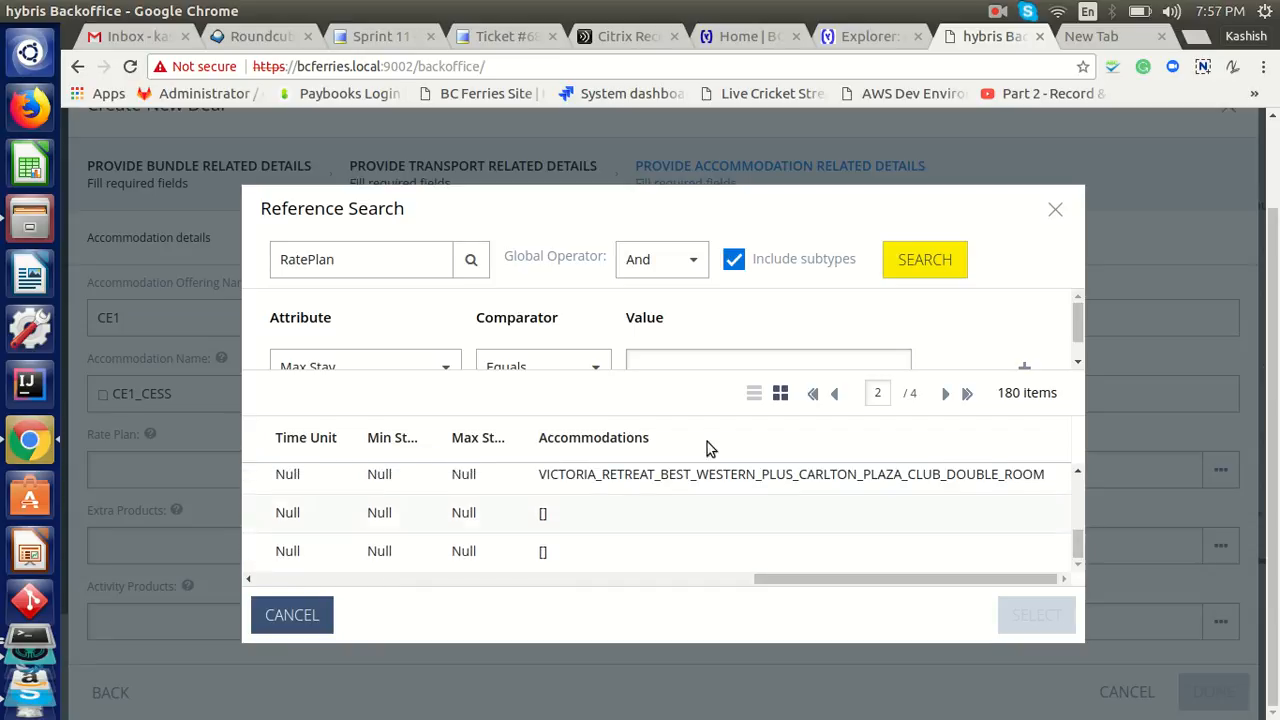
{"action": "left_click", "coordinate": [945, 394]}
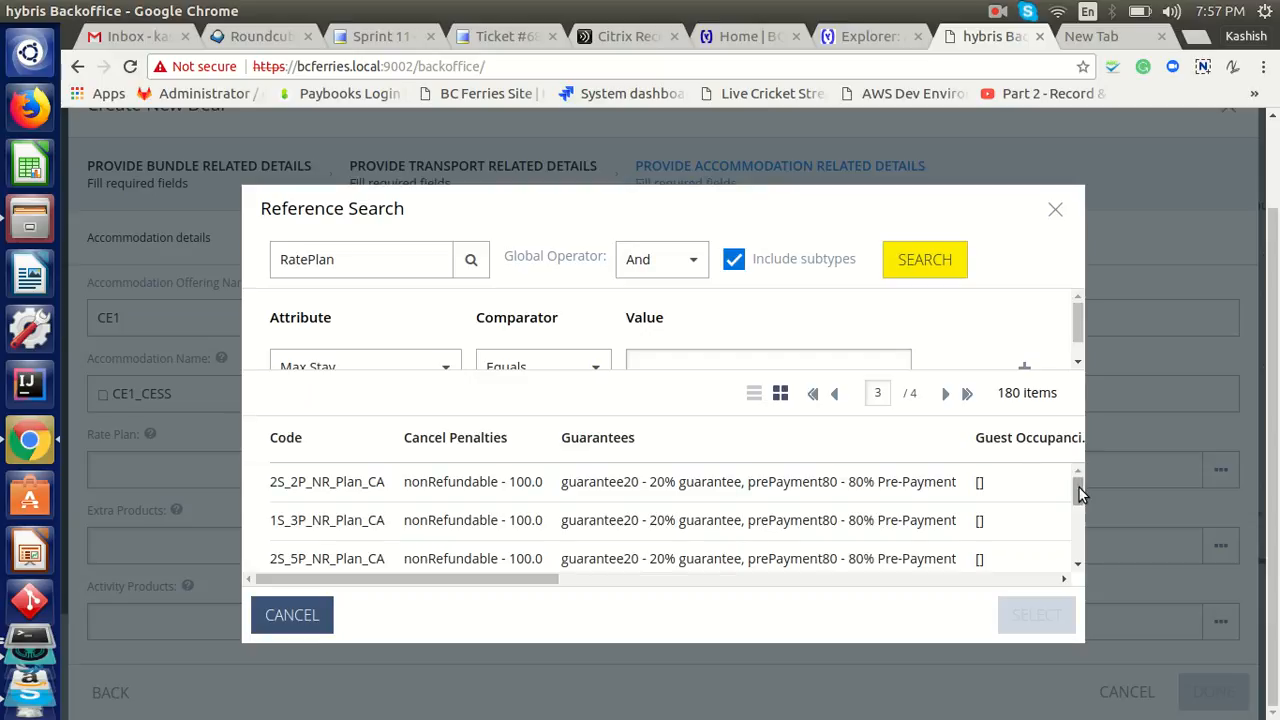
{"action": "left_click_drag", "start_coordinate": [555, 581], "coordinate": [957, 585]}
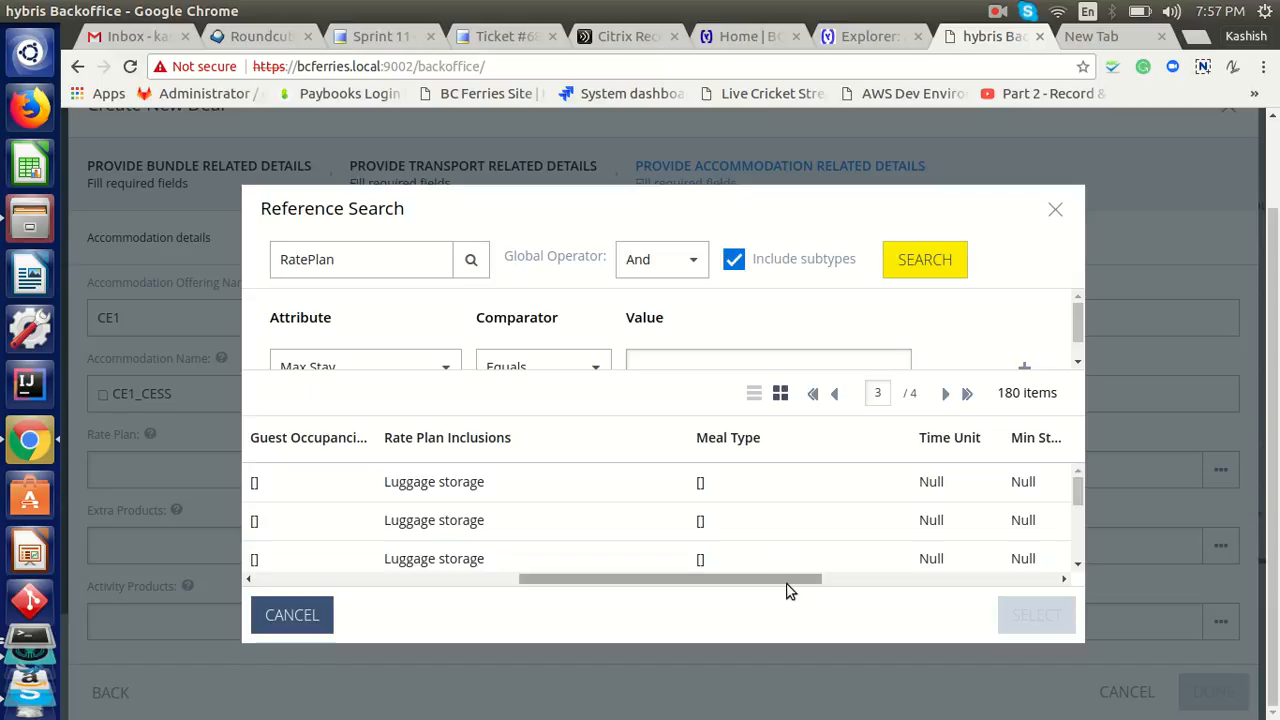
{"action": "left_click_drag", "start_coordinate": [789, 582], "coordinate": [1167, 565]}
{"action": "left_click_drag", "start_coordinate": [1078, 500], "coordinate": [1091, 565]}
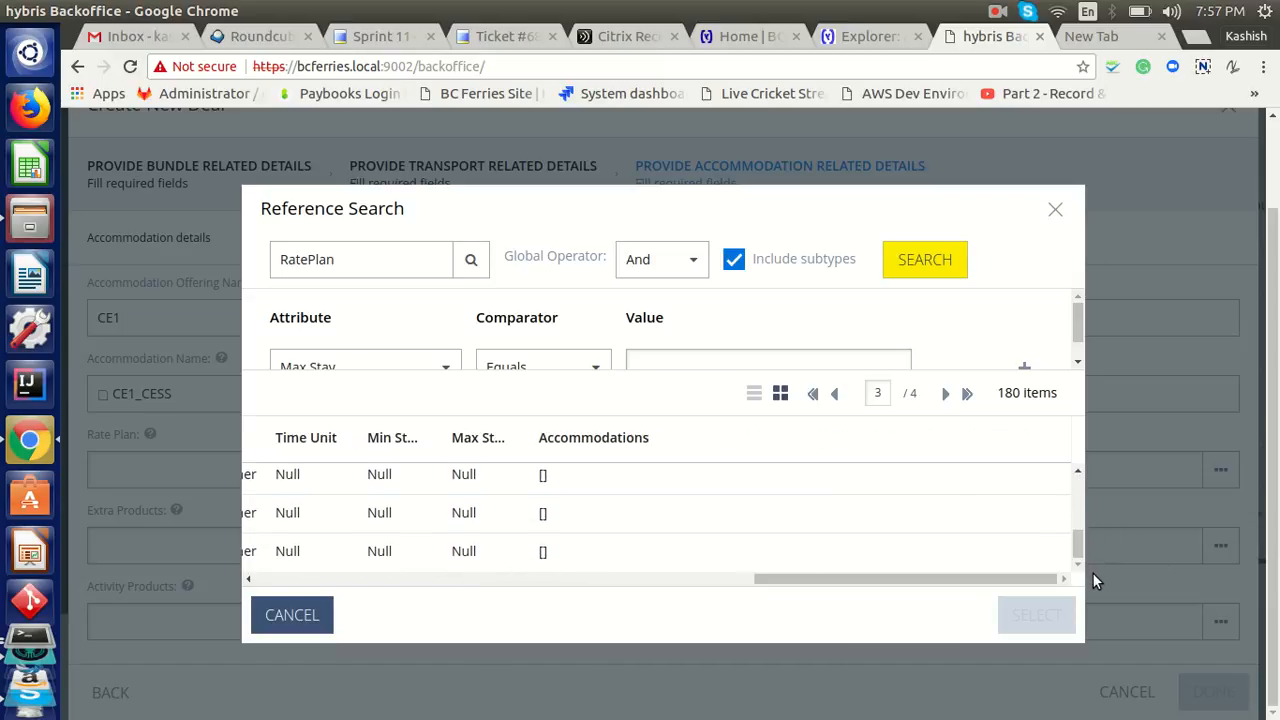
From the last results page, set the rate plan to 4S_3P_FC_Plan_CA, assigned to VICTORIA_RETREAT_DAYS_INN_VICTORIA_UPTOWN_DELUXE_TRIPLE_ROOM.
{"action": "left_click", "coordinate": [945, 393]}
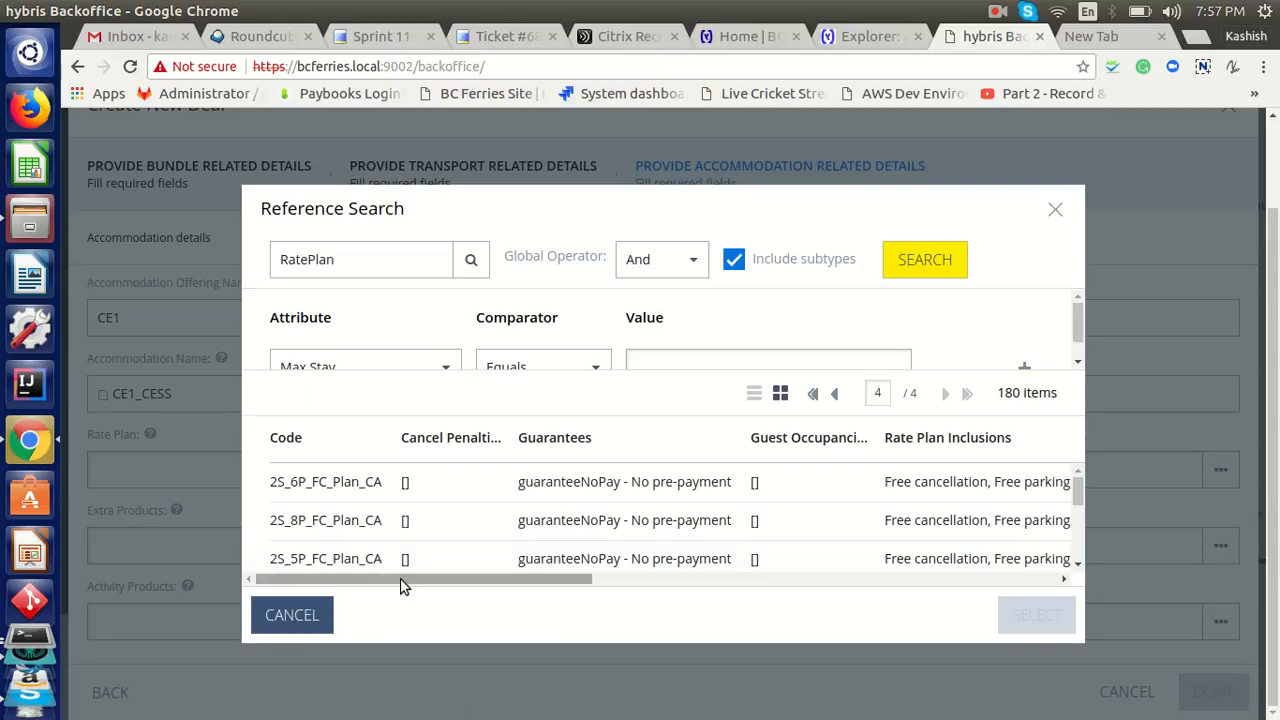
{"action": "left_click_drag", "start_coordinate": [403, 580], "coordinate": [1084, 520]}
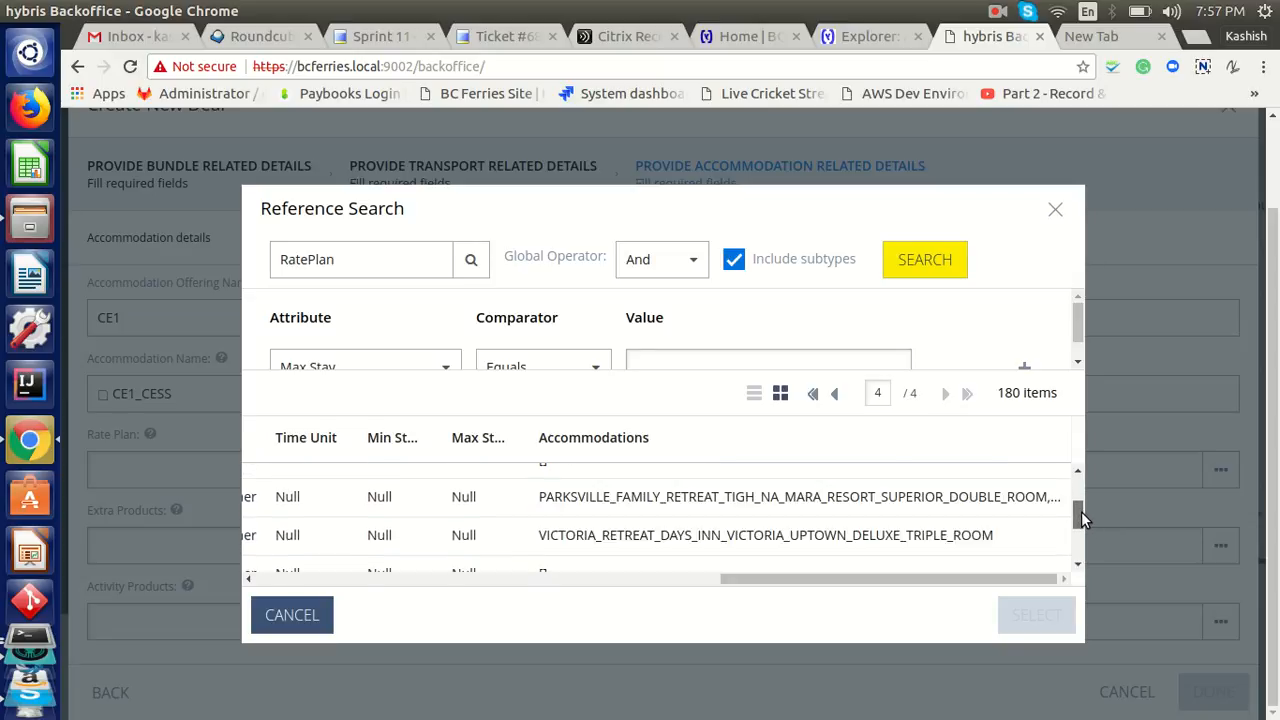
{"action": "left_click", "coordinate": [754, 552]}
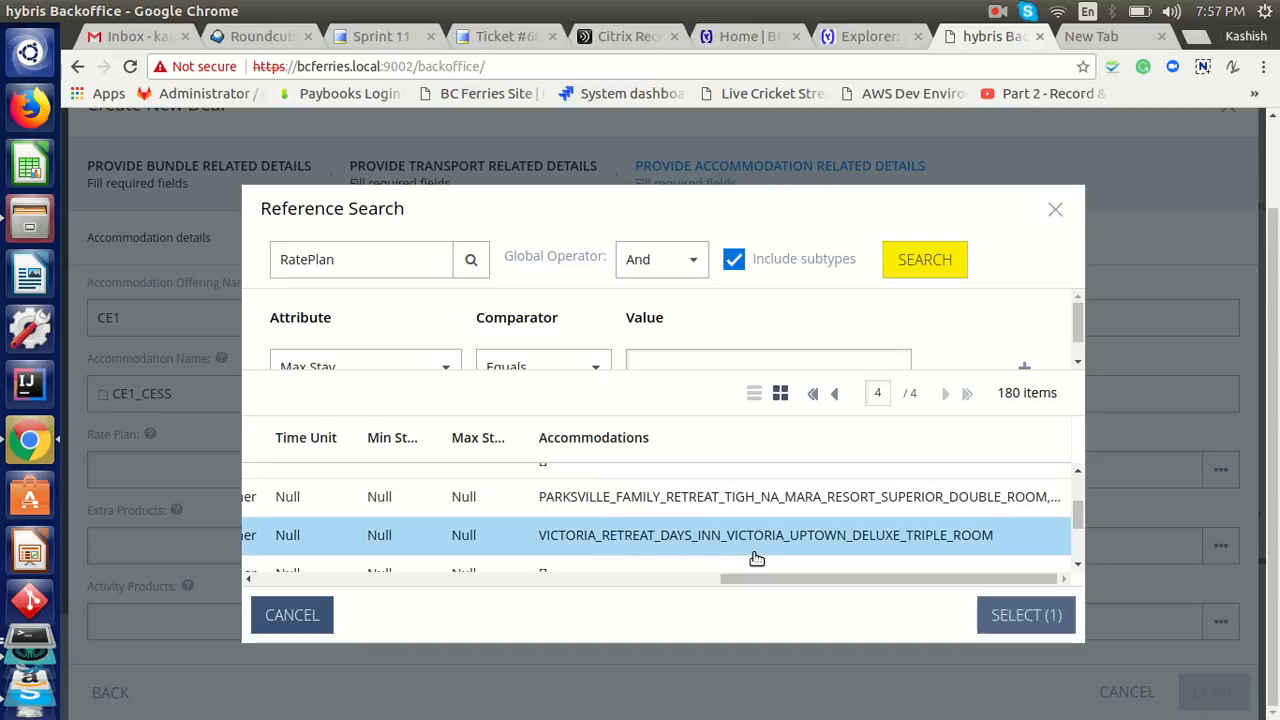
{"action": "left_click", "coordinate": [1022, 612]}
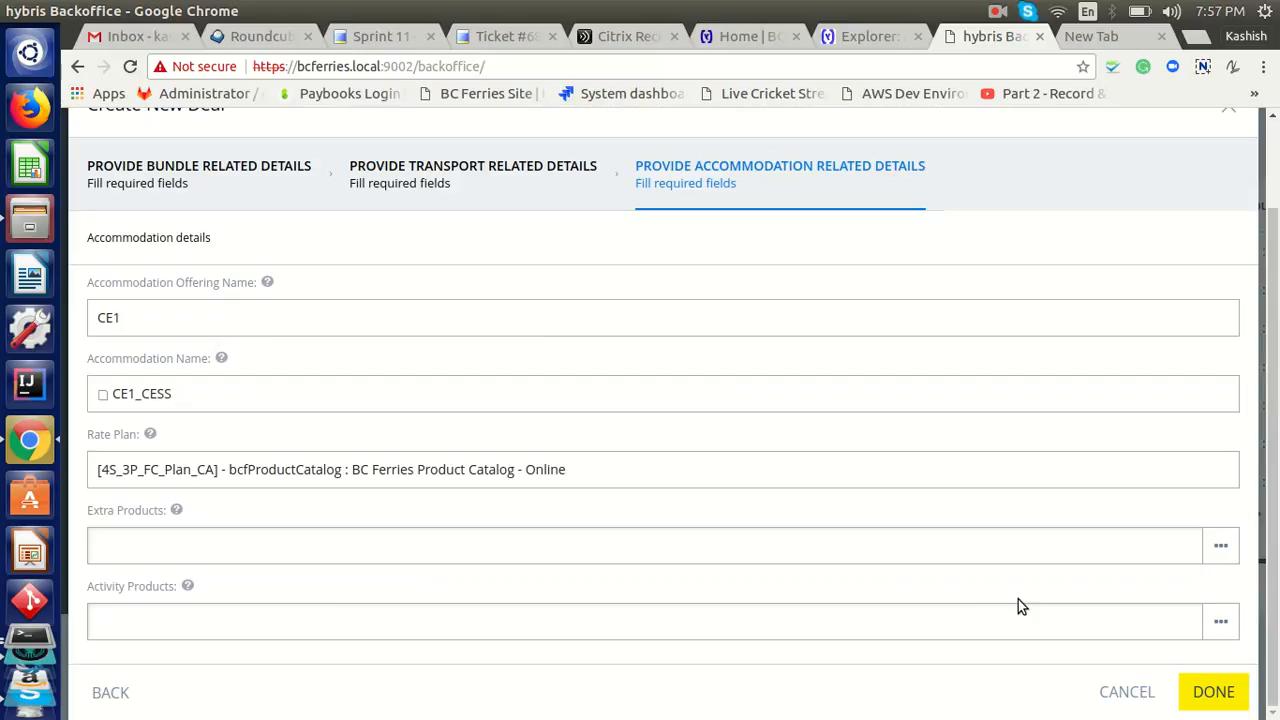
Change the accommodation offering to VICTORIA_RETREAT_DAYS_INN_VICTORIA_UPTOWN and the accommodation name to VICTORIA_RETREAT_DAYS_INN_VICTORIA_UPTOWN_DELUXE_TRIPLE_ROOM.
{"action": "left_click", "coordinate": [1223, 394]}
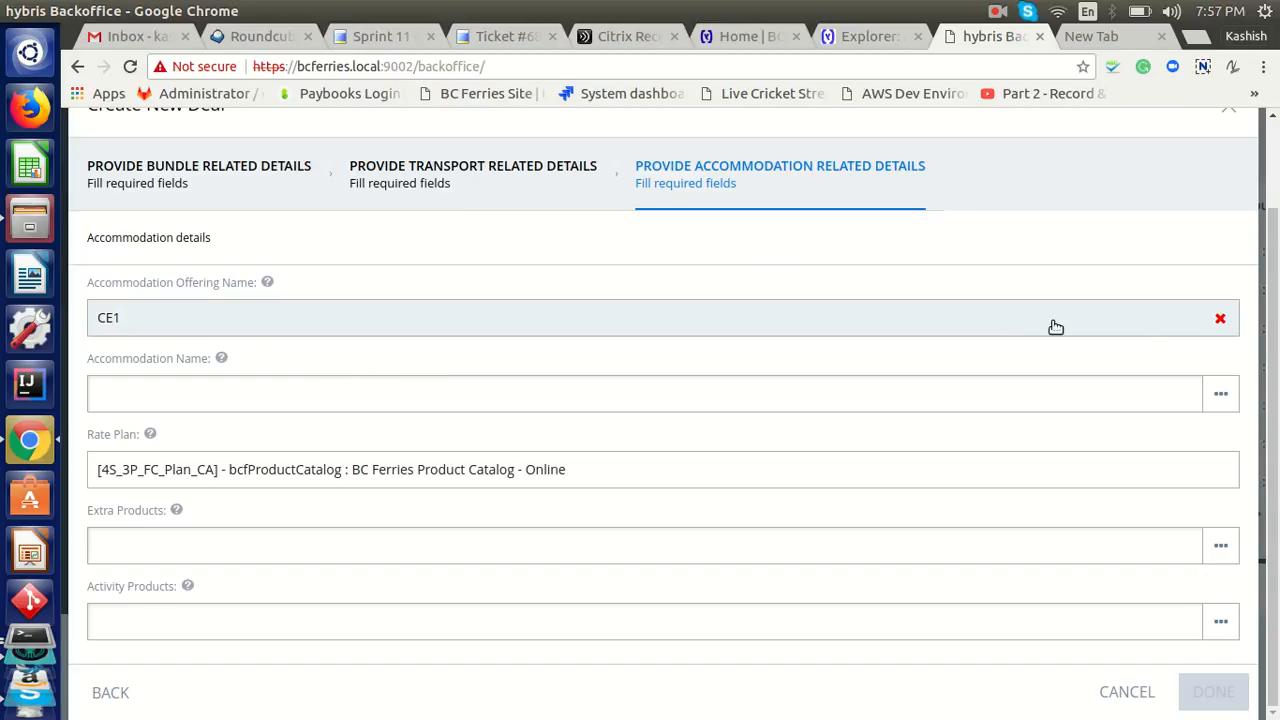
{"action": "left_click", "coordinate": [1222, 318]}
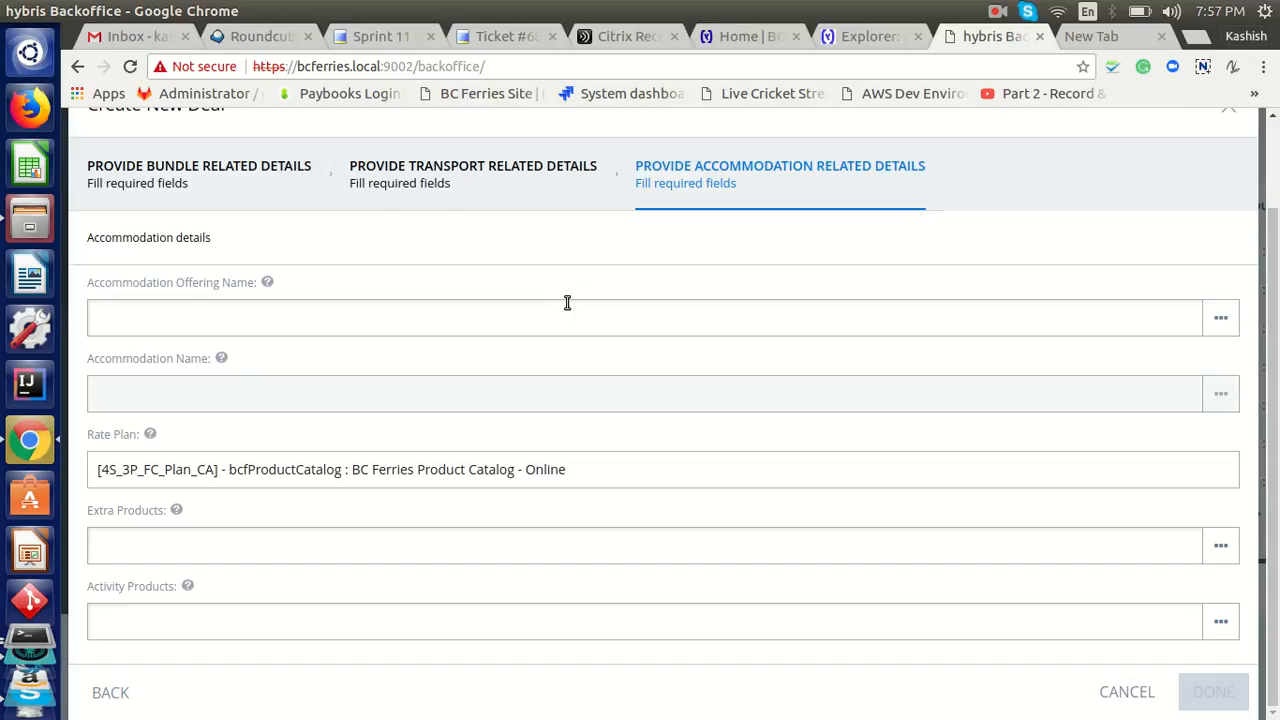
{"action": "left_click", "coordinate": [566, 303]}
{"action": "type", "text": "Vic"}
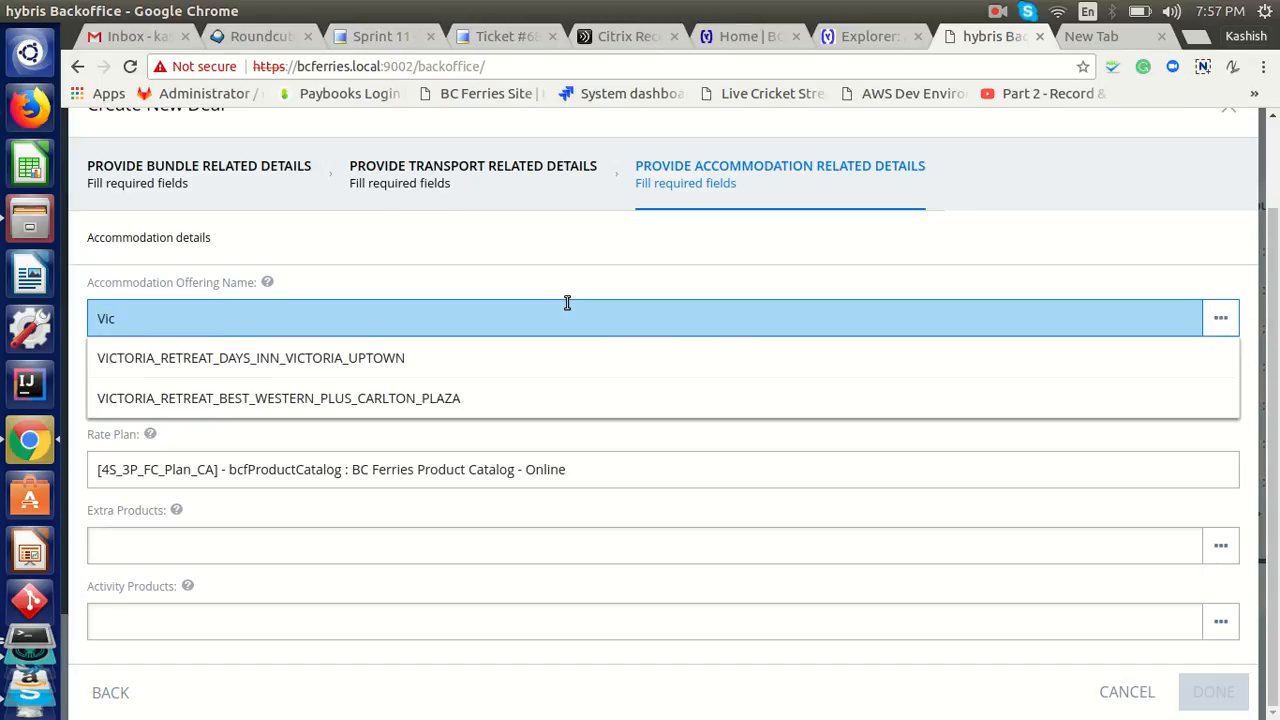
{"action": "left_click", "coordinate": [320, 357]}
{"action": "left_click", "coordinate": [283, 383]}
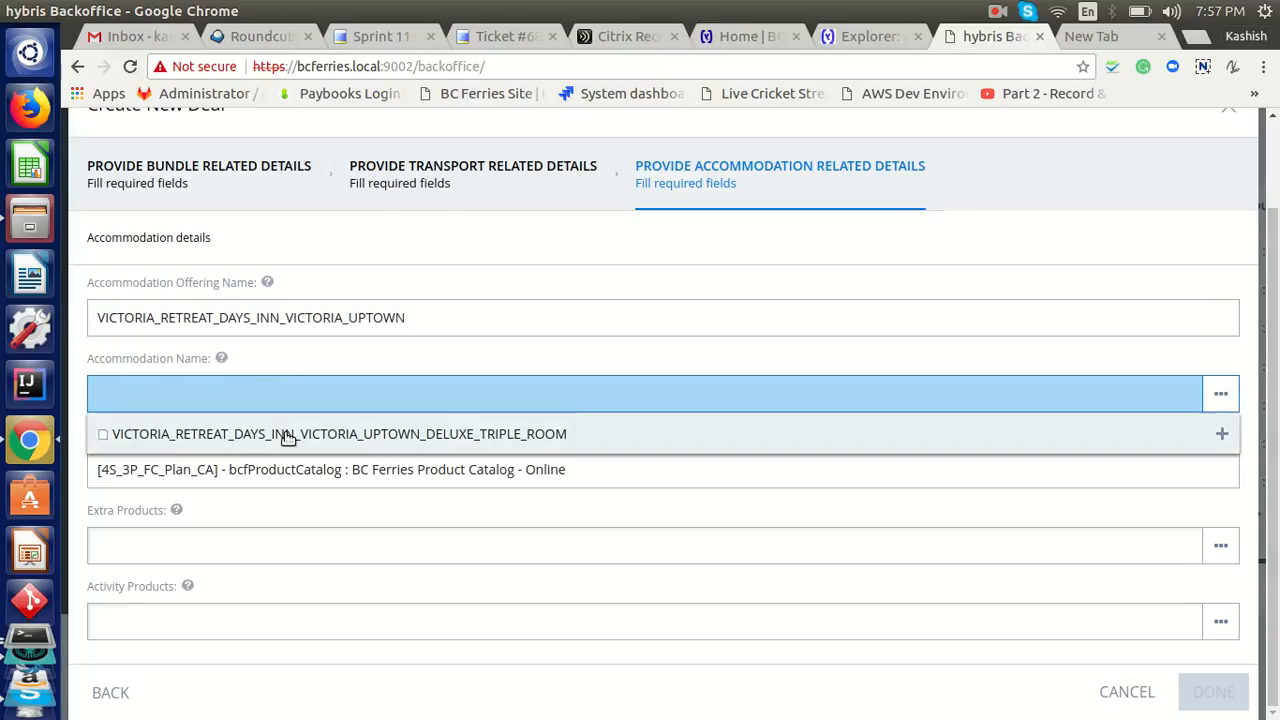
{"action": "left_click", "coordinate": [286, 434]}
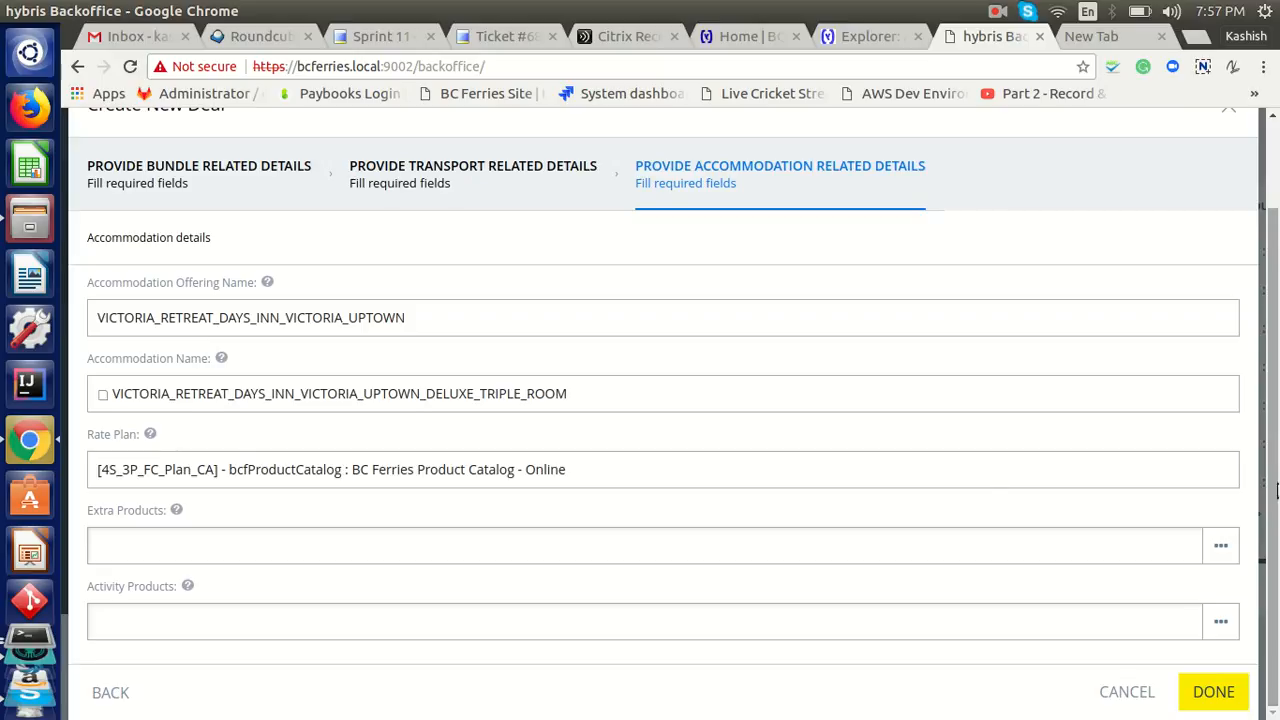
Add ENGLISH_BREAKFAST as an extra product, leave the activity products empty and finish creating the deal.
{"action": "left_click", "coordinate": [464, 538]}
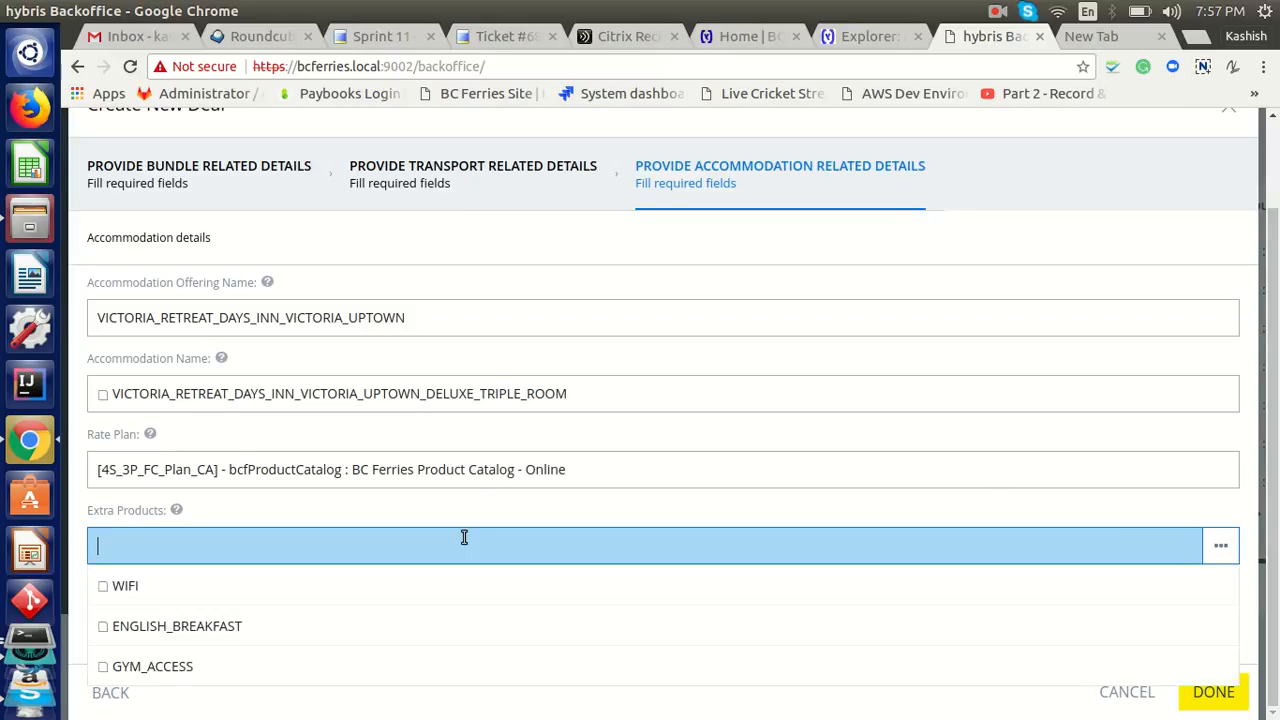
{"action": "left_click", "coordinate": [262, 628]}
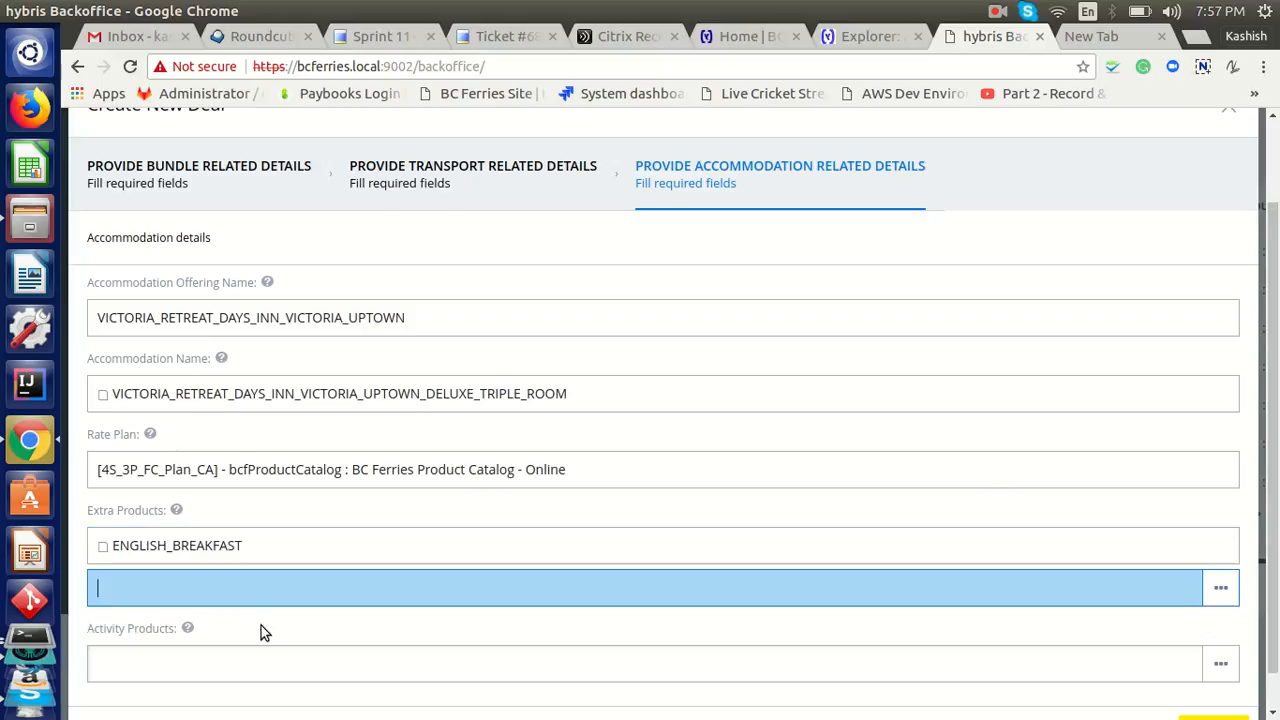
{"action": "left_click", "coordinate": [189, 680]}
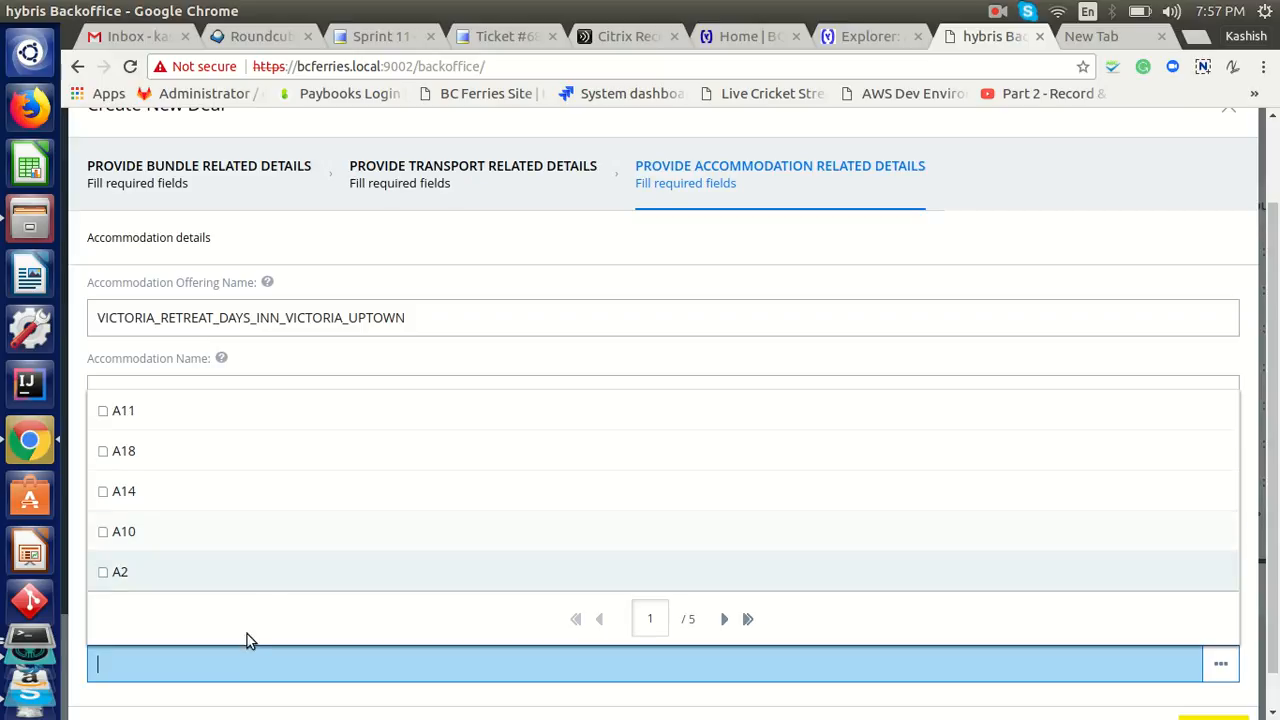
{"action": "left_click", "coordinate": [243, 692]}
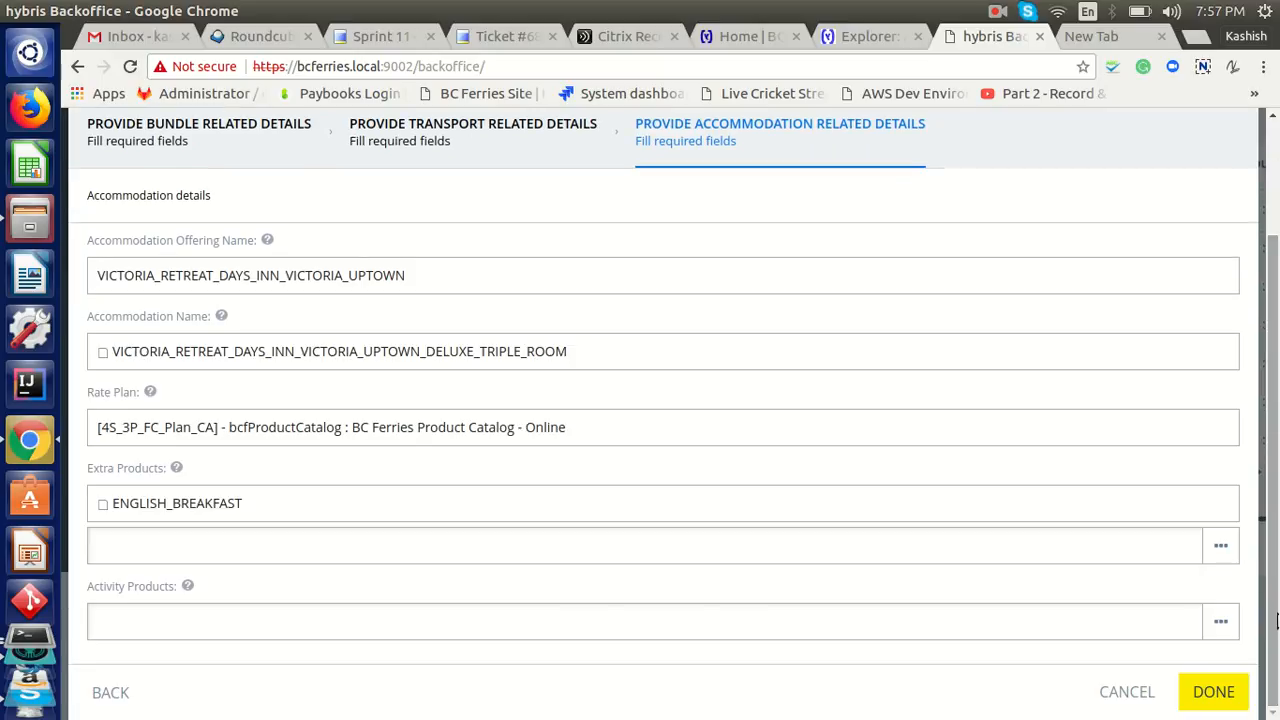
{"action": "left_click", "coordinate": [1215, 701]}
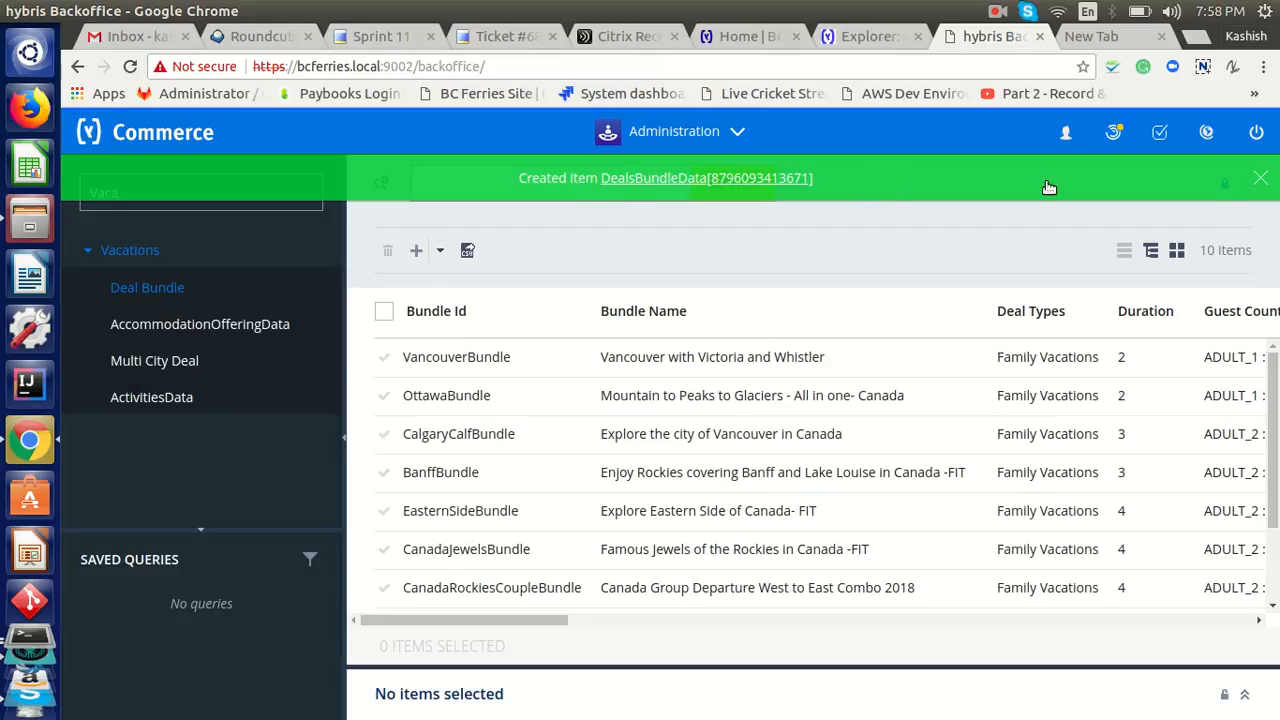
{"action": "left_click", "coordinate": [1260, 182]}
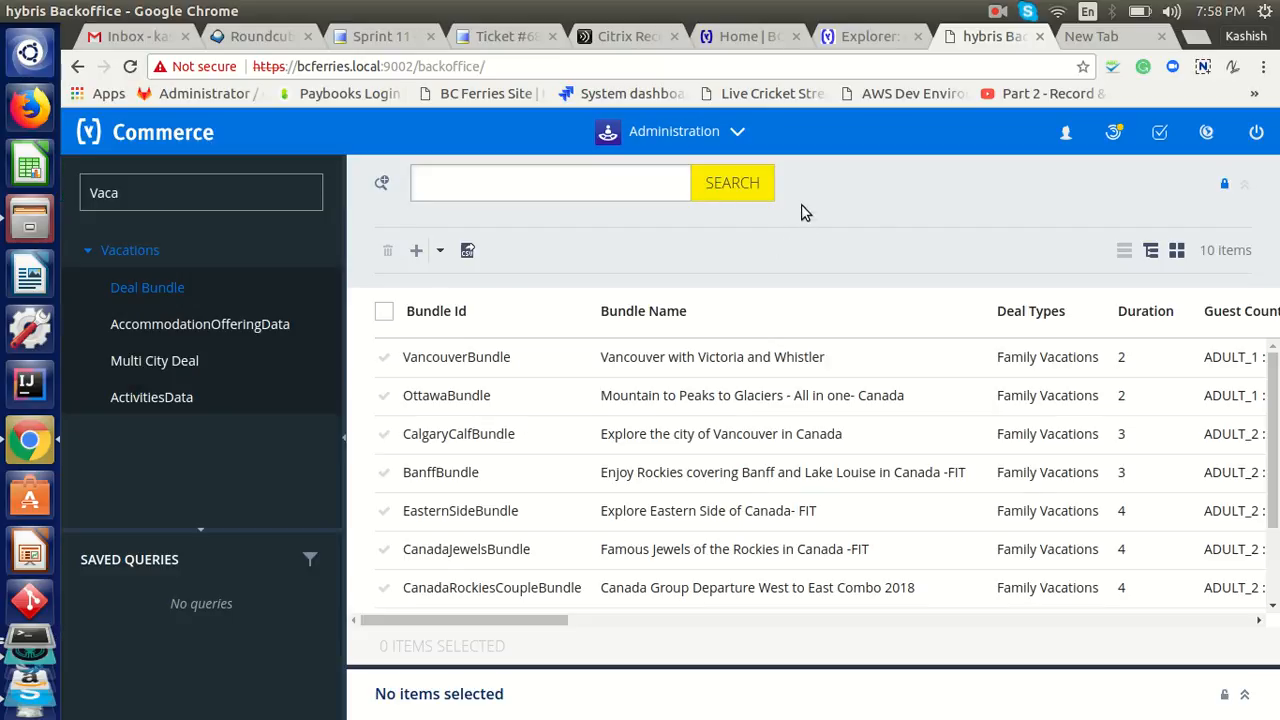
Reload the deal bundle list and open the Canada One Day Ferry tour bundle with its editor area enlarged.
{"action": "left_click", "coordinate": [738, 200]}
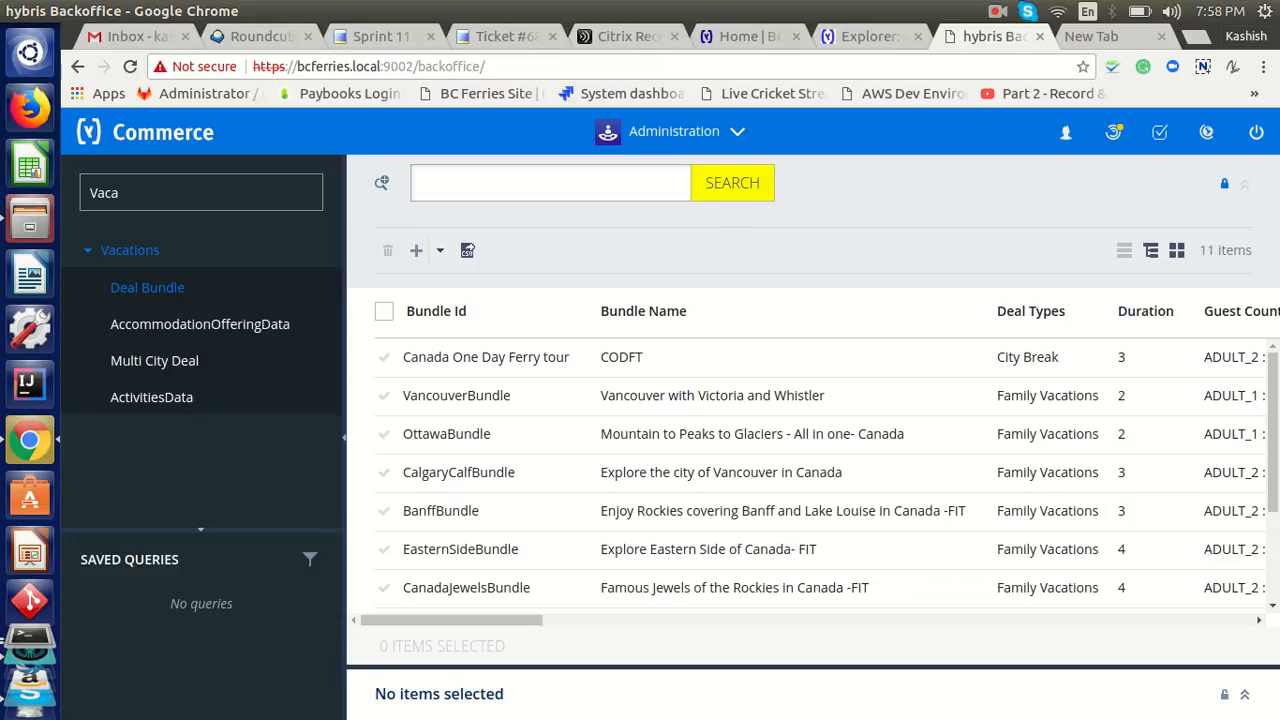
{"action": "scroll", "coordinate": [811, 600], "scroll_direction": "down", "scroll_amount": 3}
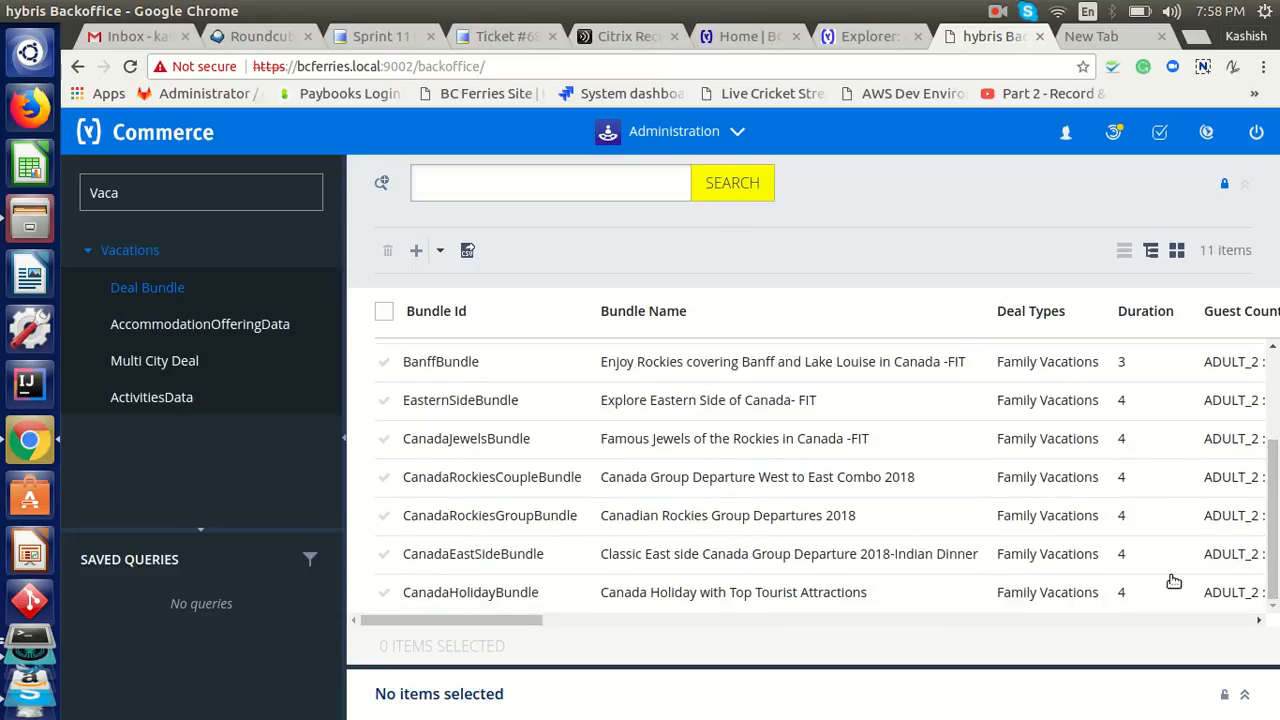
{"action": "scroll", "coordinate": [700, 480], "scroll_direction": "up", "scroll_amount": 3}
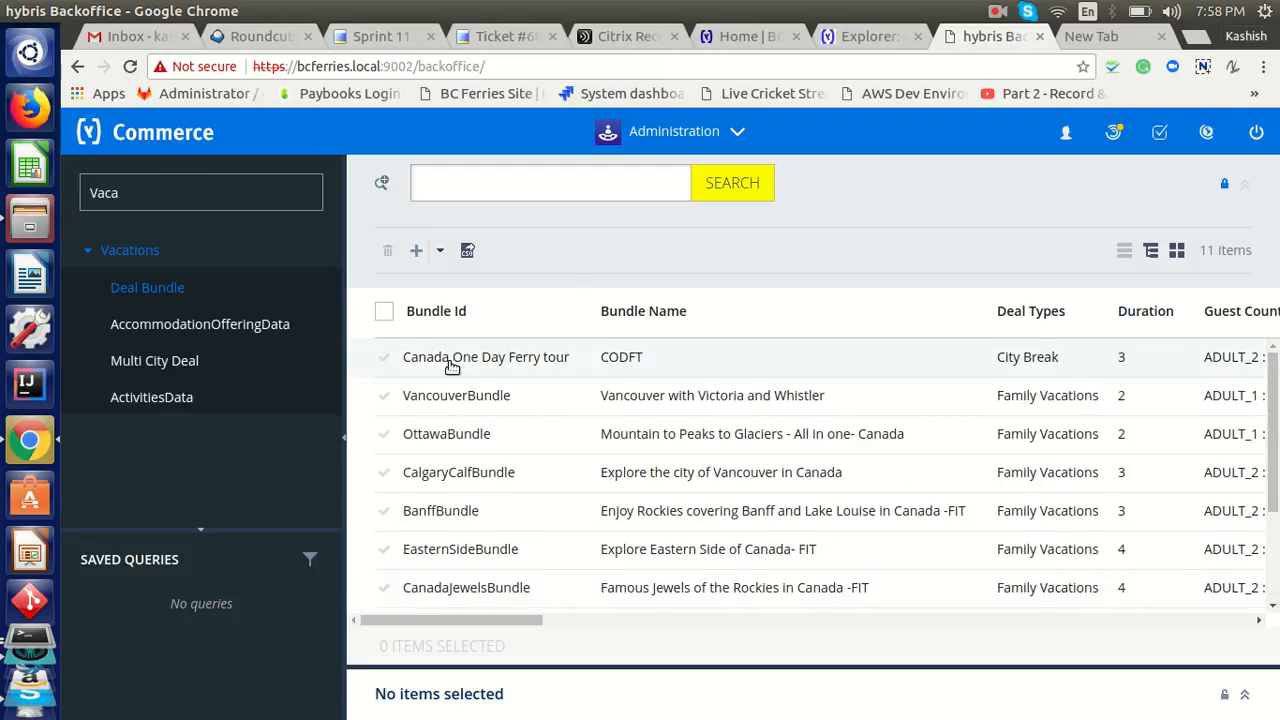
{"action": "left_click", "coordinate": [612, 361]}
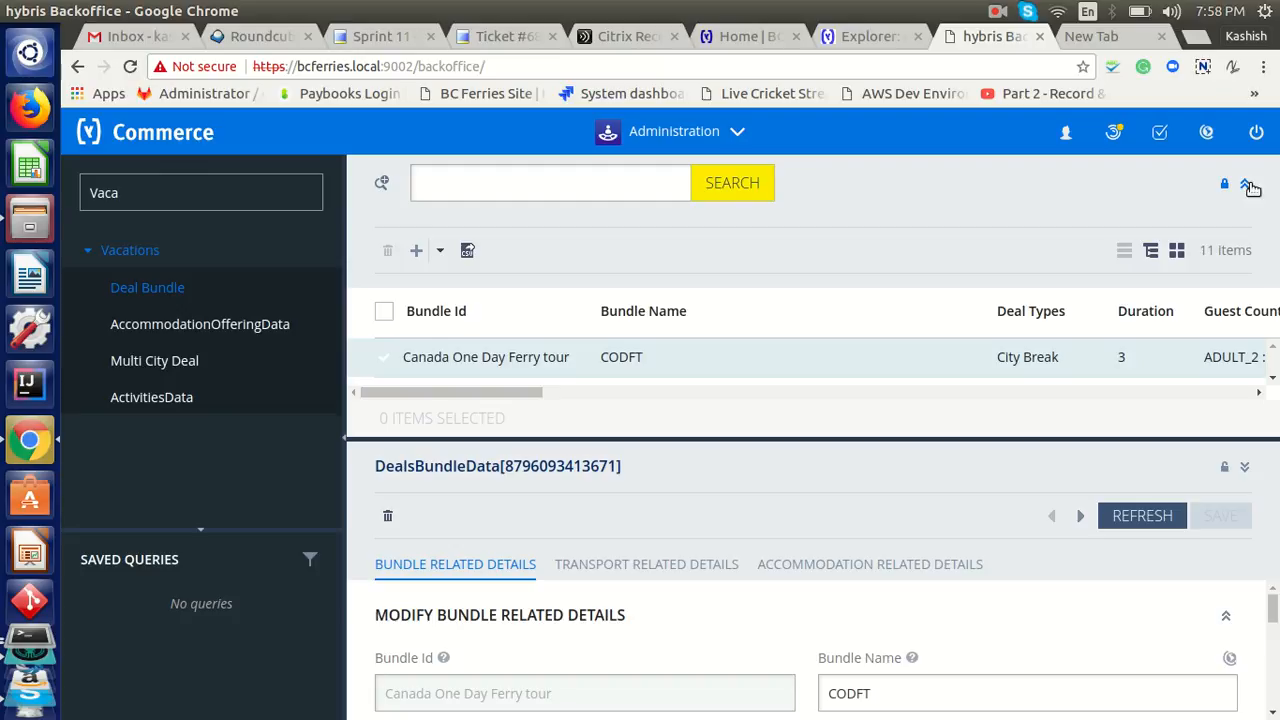
{"action": "left_click", "coordinate": [1247, 186]}
Examine the bundle related details of the Canada One Day Ferry tour, including its SEO URL.
{"action": "scroll", "coordinate": [1272, 430], "scroll_direction": "down", "scroll_amount": 5}
{"action": "scroll", "coordinate": [1250, 600], "scroll_direction": "down", "scroll_amount": 2}
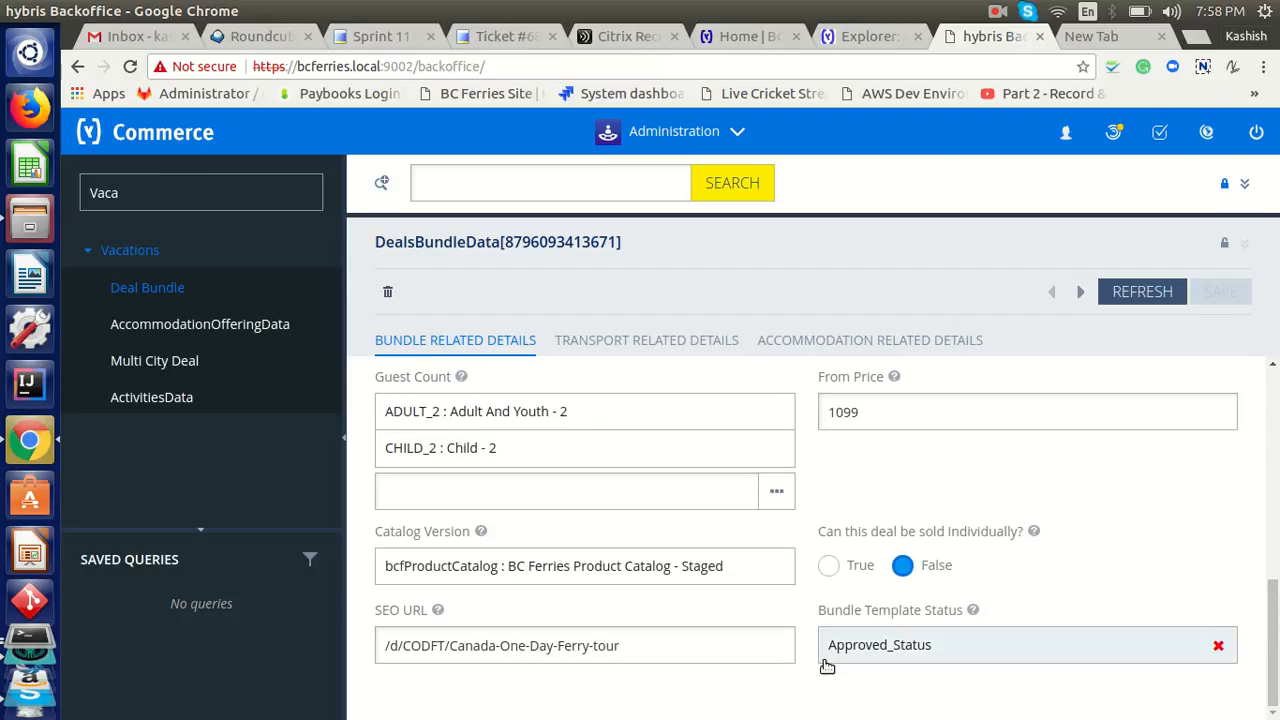
{"action": "left_click", "coordinate": [692, 652]}
{"action": "left_click", "coordinate": [378, 650], "text": "shift"}
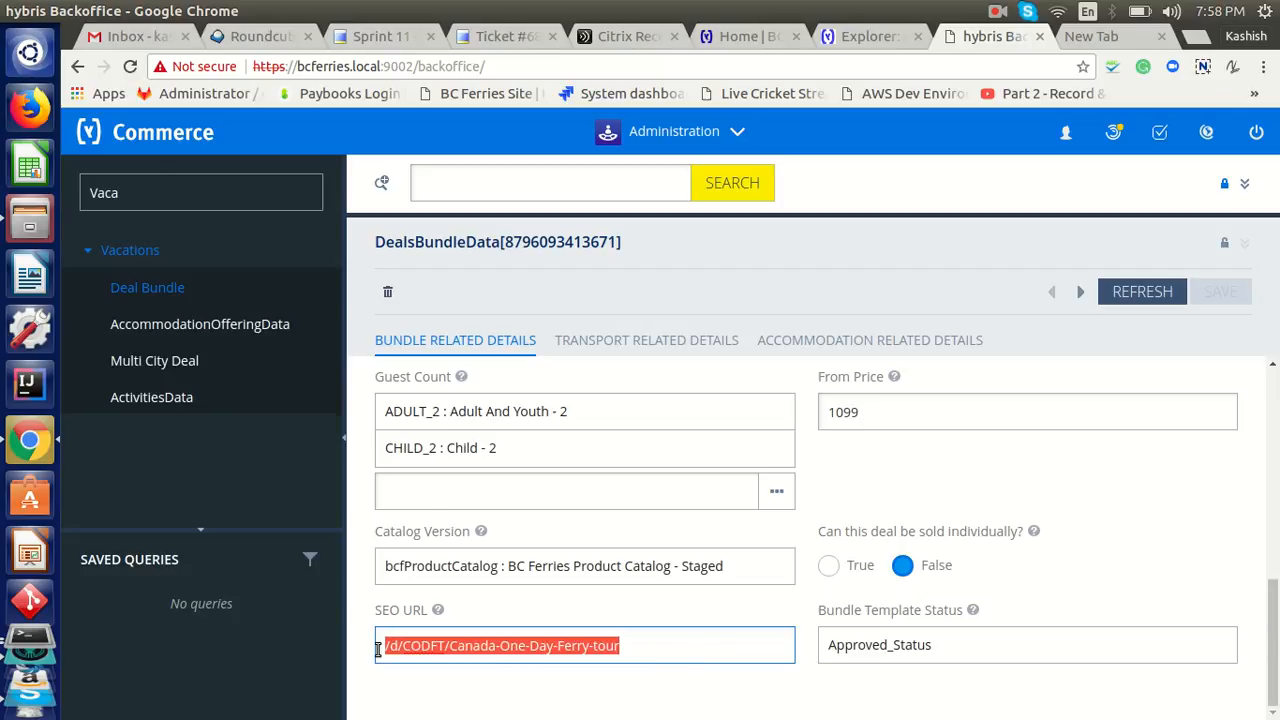
{"action": "left_click", "coordinate": [530, 708]}
Set the bundle name to "Canada One Day Ferry Tour".
{"action": "left_click_drag", "start_coordinate": [1273, 640], "coordinate": [1273, 520]}
{"action": "scroll", "coordinate": [826, 545], "scroll_direction": "up", "scroll_amount": 4}
{"action": "scroll", "coordinate": [777, 561], "scroll_direction": "up", "scroll_amount": 1}
{"action": "left_click", "coordinate": [909, 466]}
{"action": "key", "text": "BackSpace"}
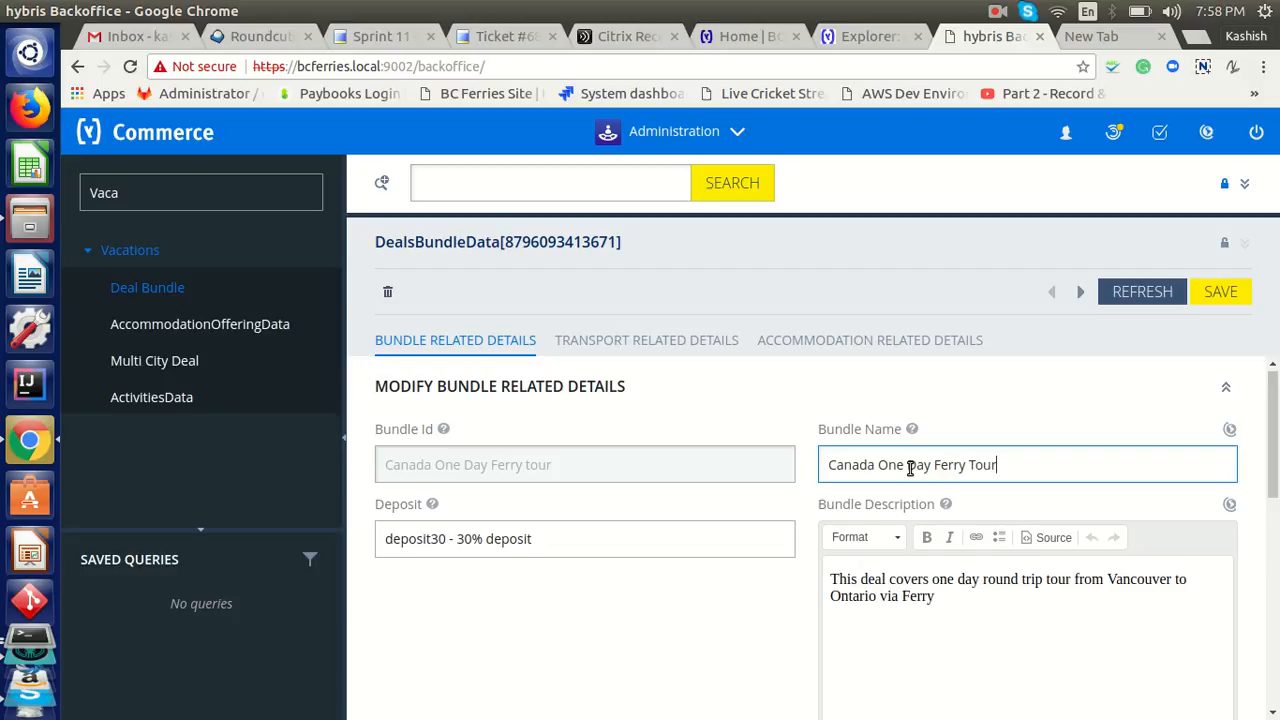
Add the line "This include the meals as well. Full course Veg & Non-Veg menu to opt for" to the bundle description.
{"action": "left_click", "coordinate": [987, 613]}
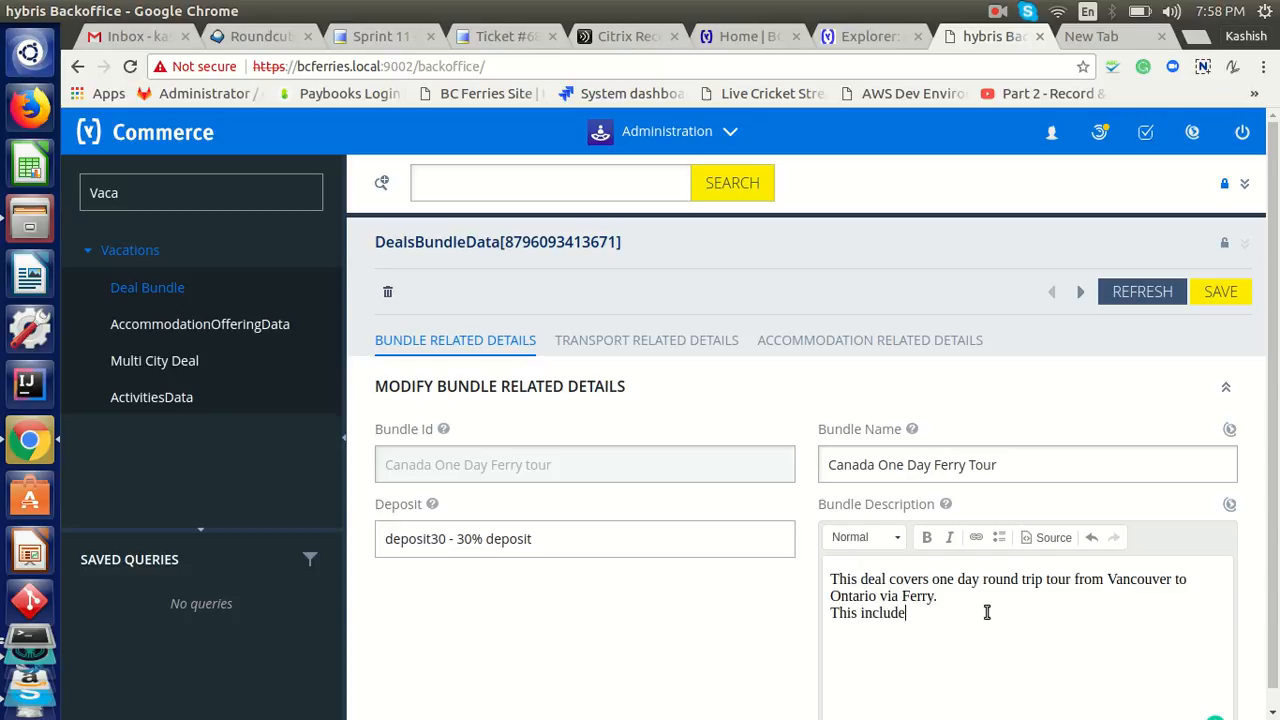
{"action": "type", "text": "meals as well. Full course"}
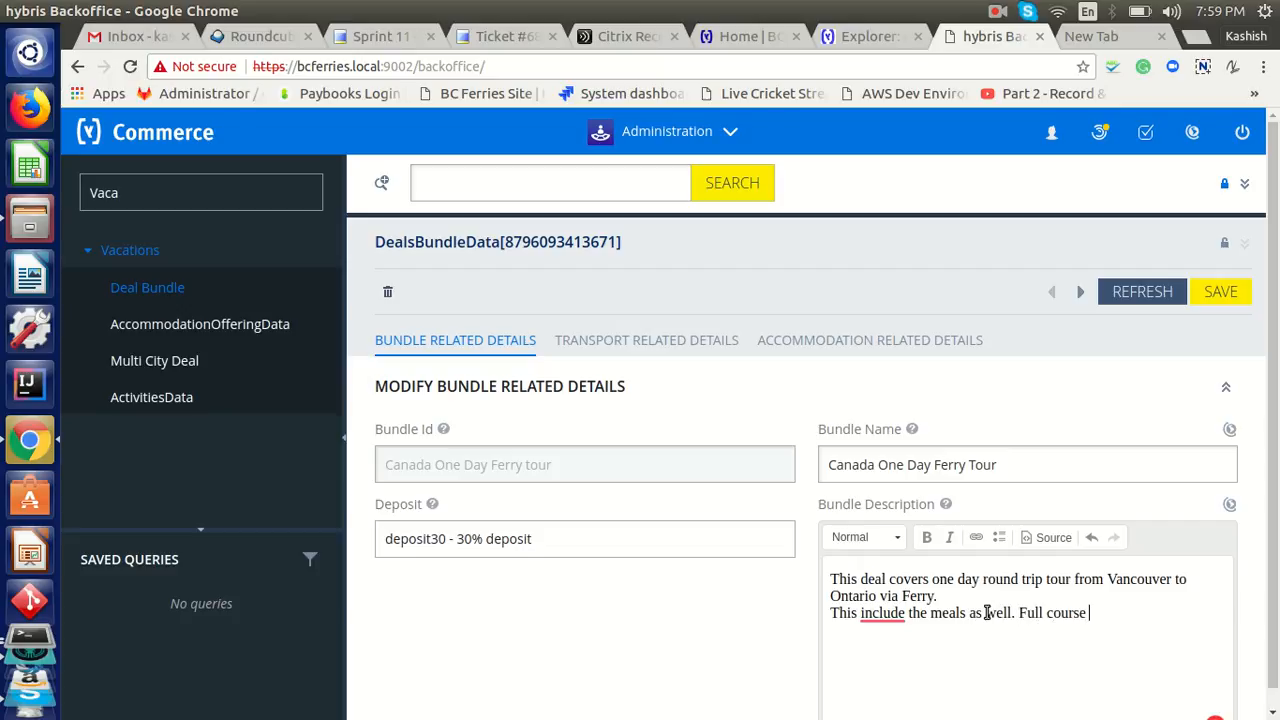
{"action": "type", "text": "Veg & Non-Veg menu to opt for"}
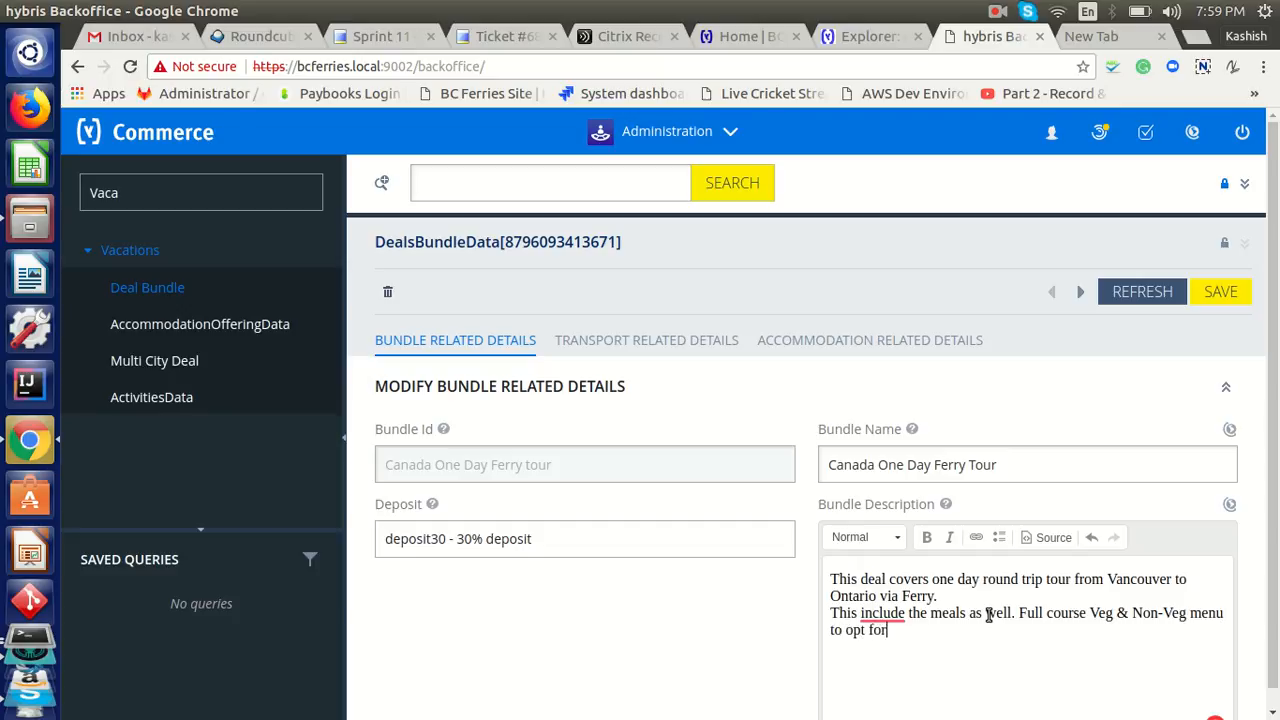
{"action": "scroll", "coordinate": [1270, 400], "scroll_direction": "down", "scroll_amount": 1}
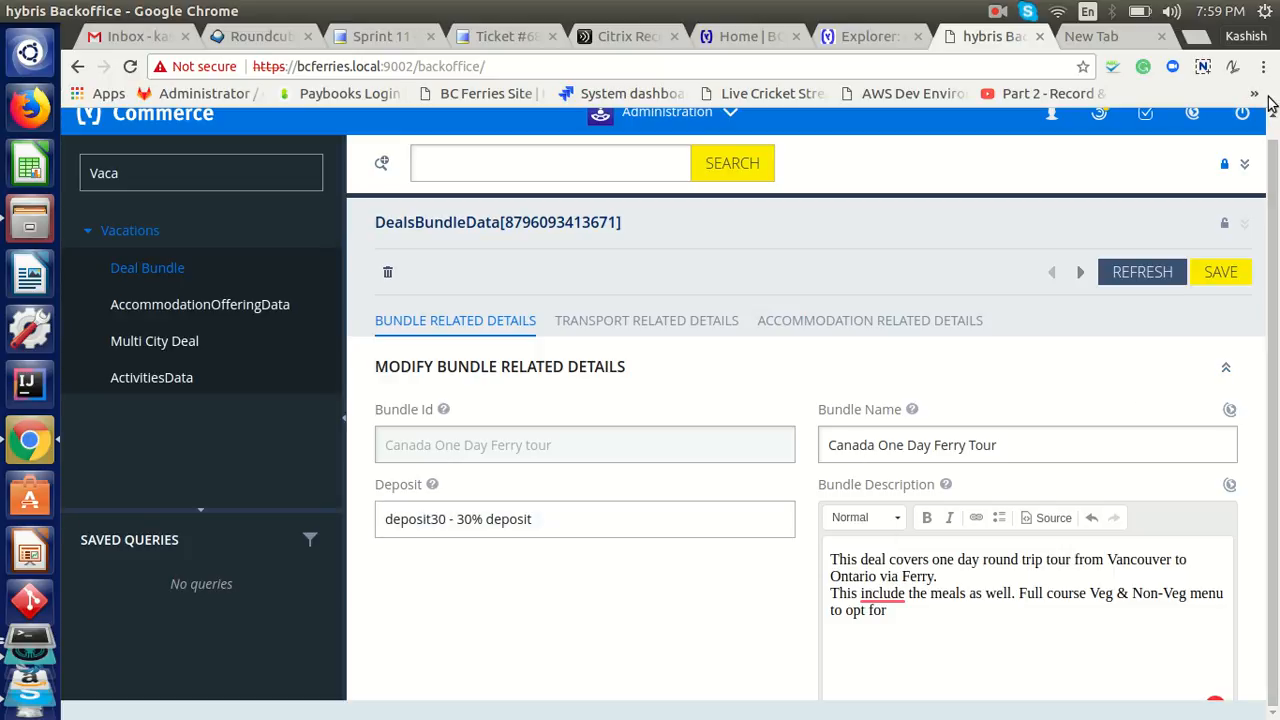
{"action": "left_click", "coordinate": [1245, 165]}
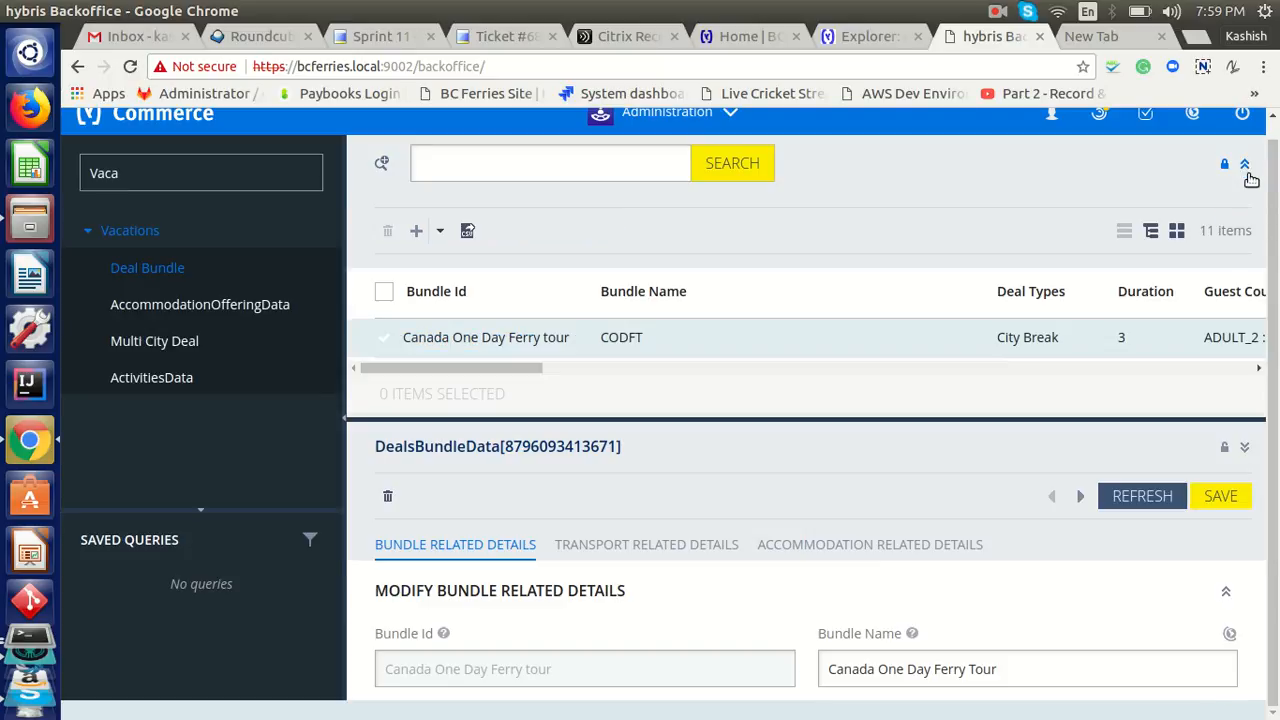
{"action": "left_click", "coordinate": [1227, 591]}
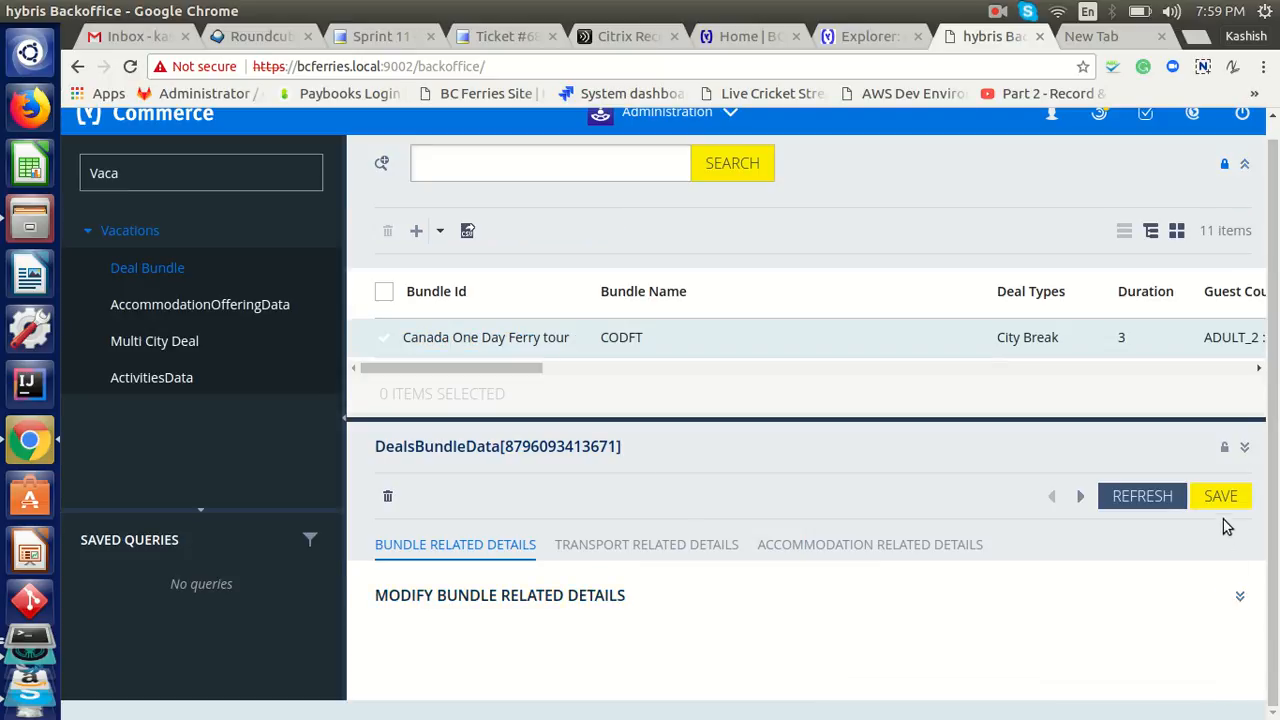
{"action": "left_click", "coordinate": [1238, 598]}
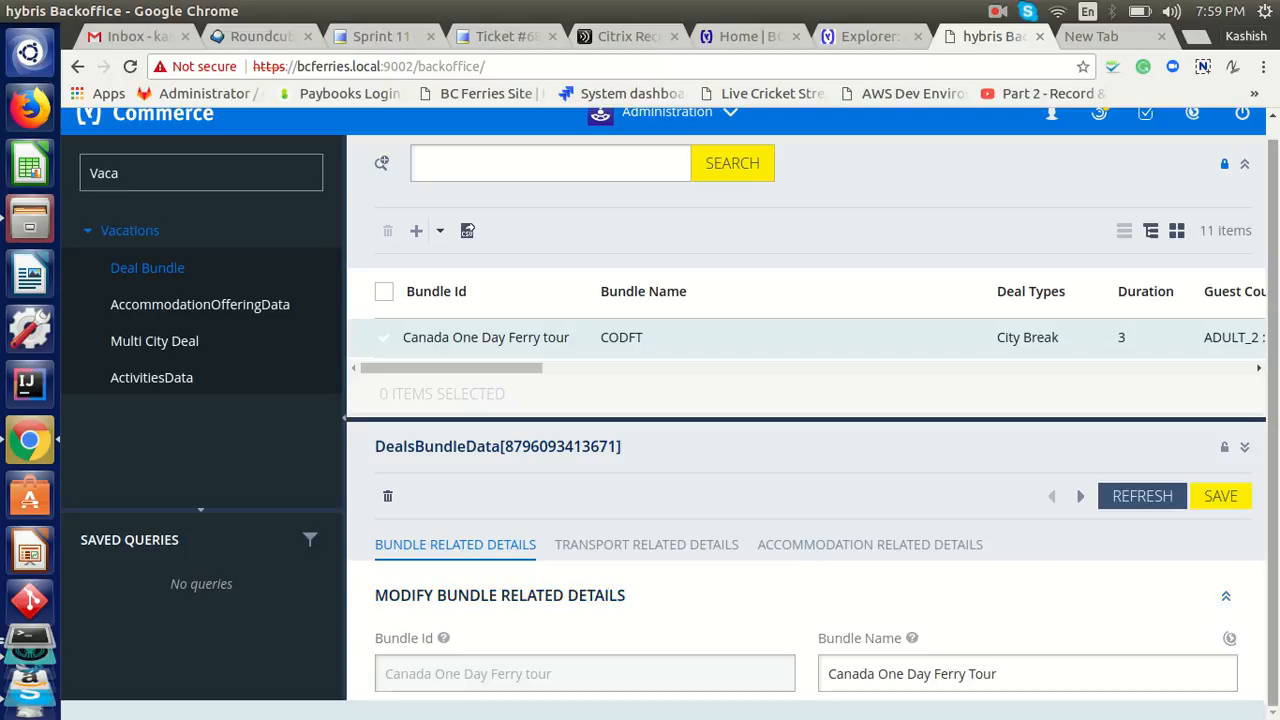
{"action": "left_click", "coordinate": [1246, 166]}
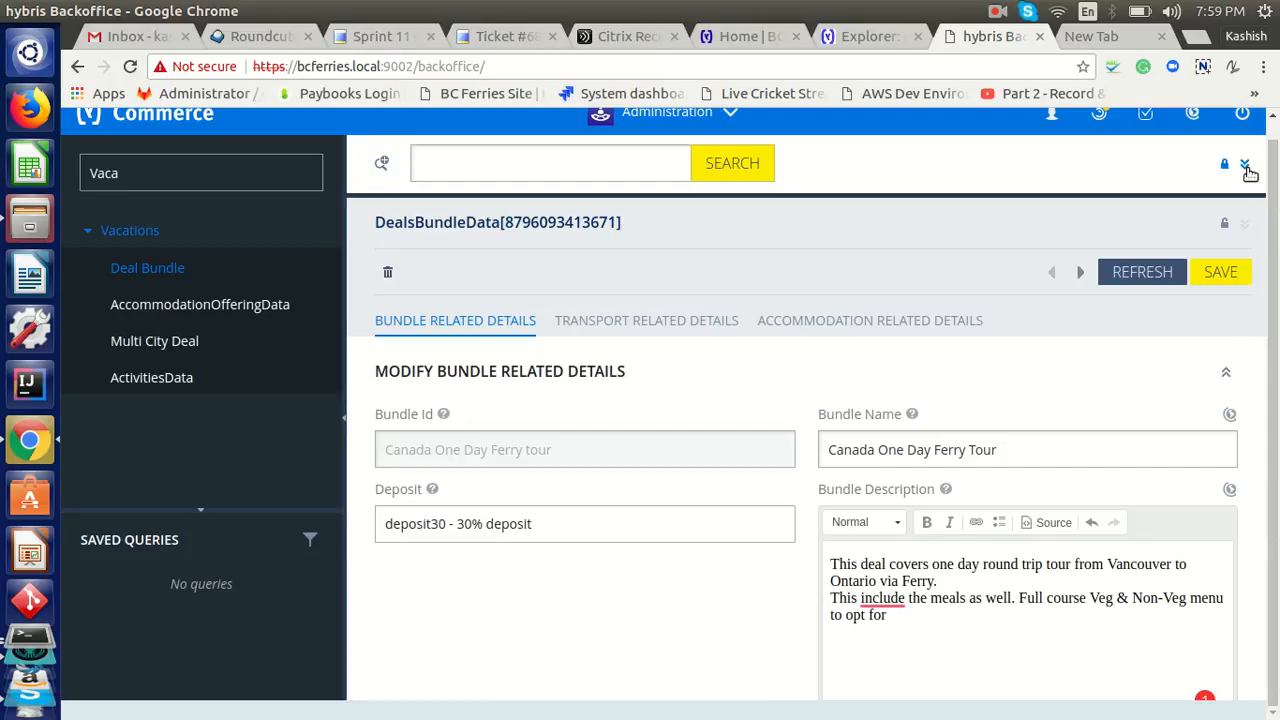
Change the vehicle type in the transport related details to EXWD and save the deal bundle.
{"action": "left_click", "coordinate": [667, 324]}
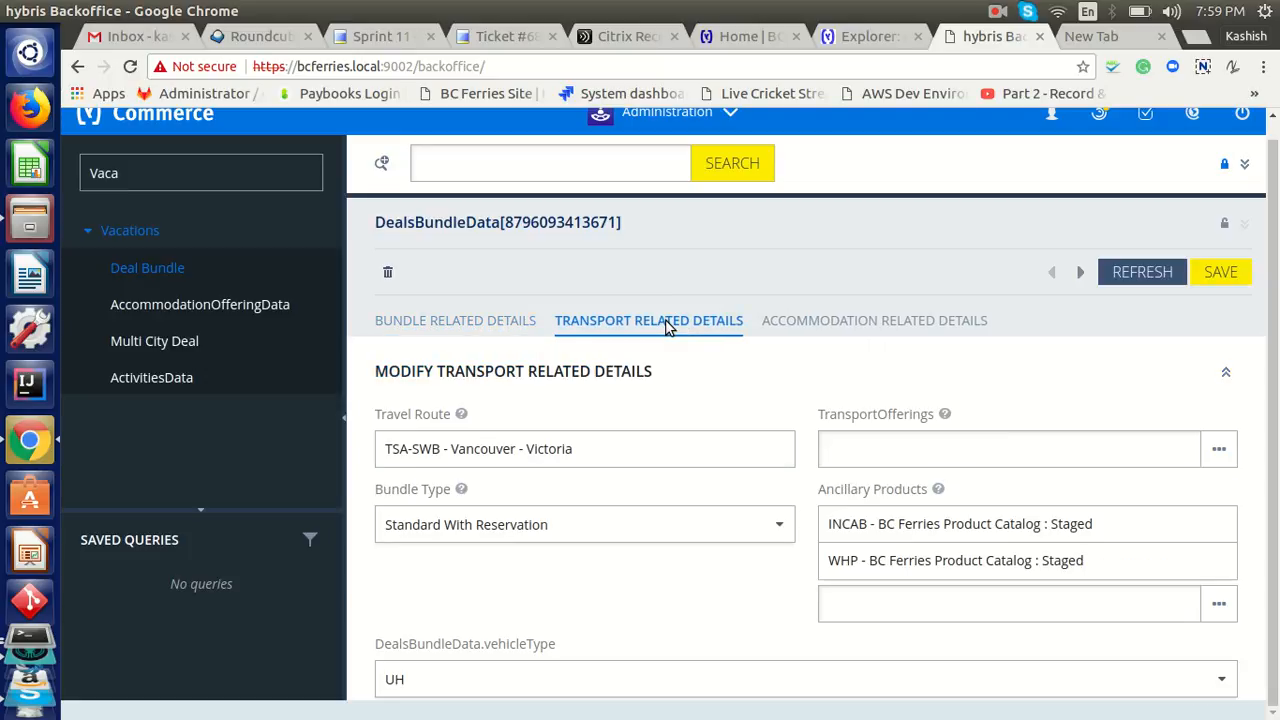
{"action": "left_click", "coordinate": [676, 670]}
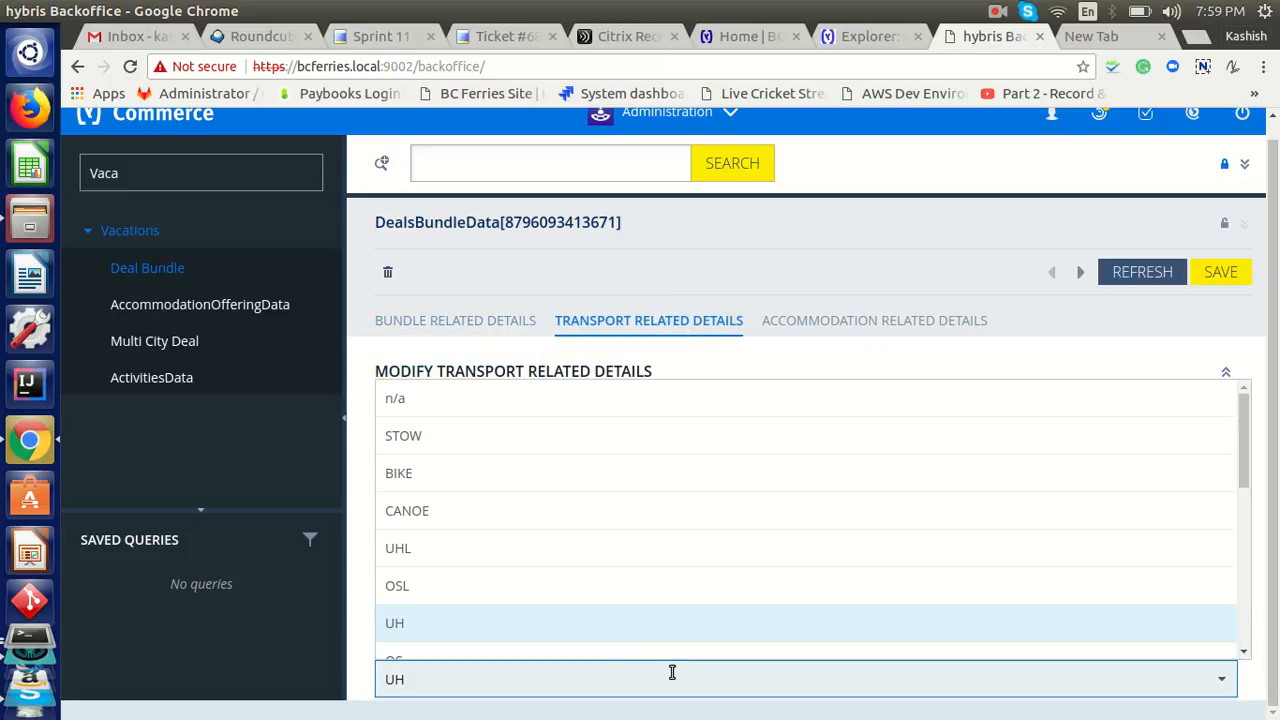
{"action": "left_click_drag", "start_coordinate": [1240, 445], "coordinate": [1237, 506]}
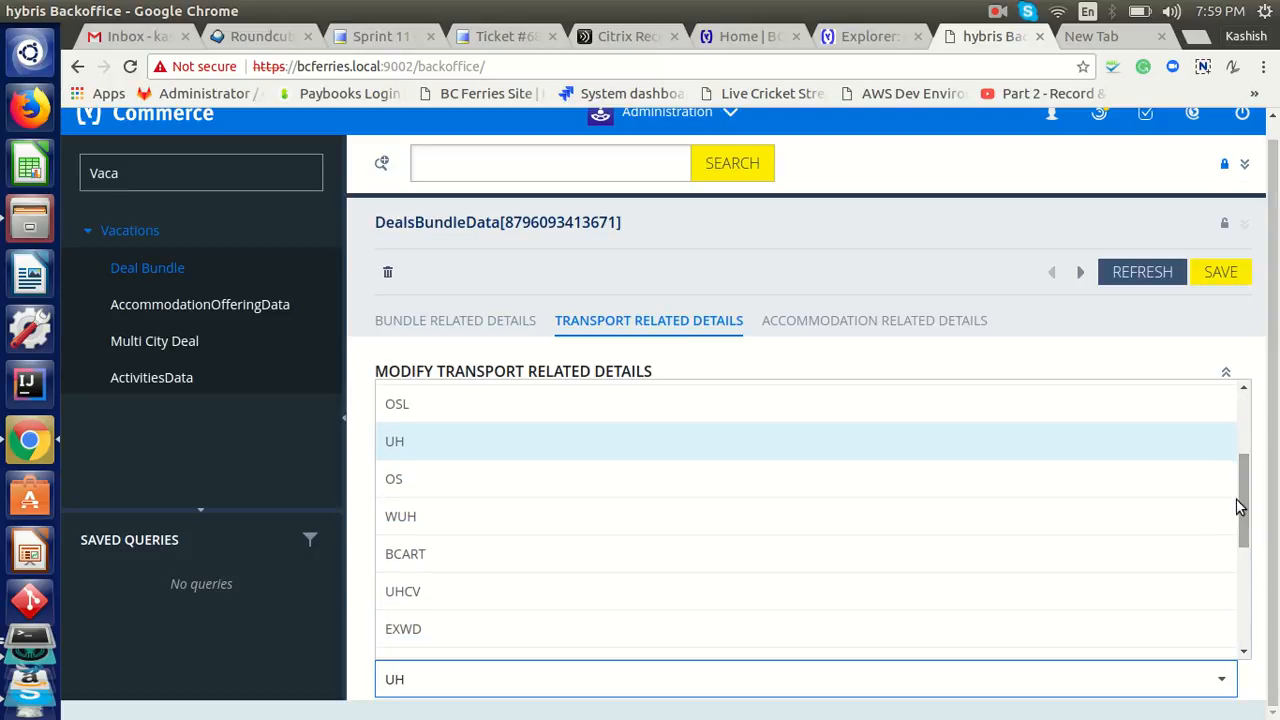
{"action": "left_click", "coordinate": [443, 630]}
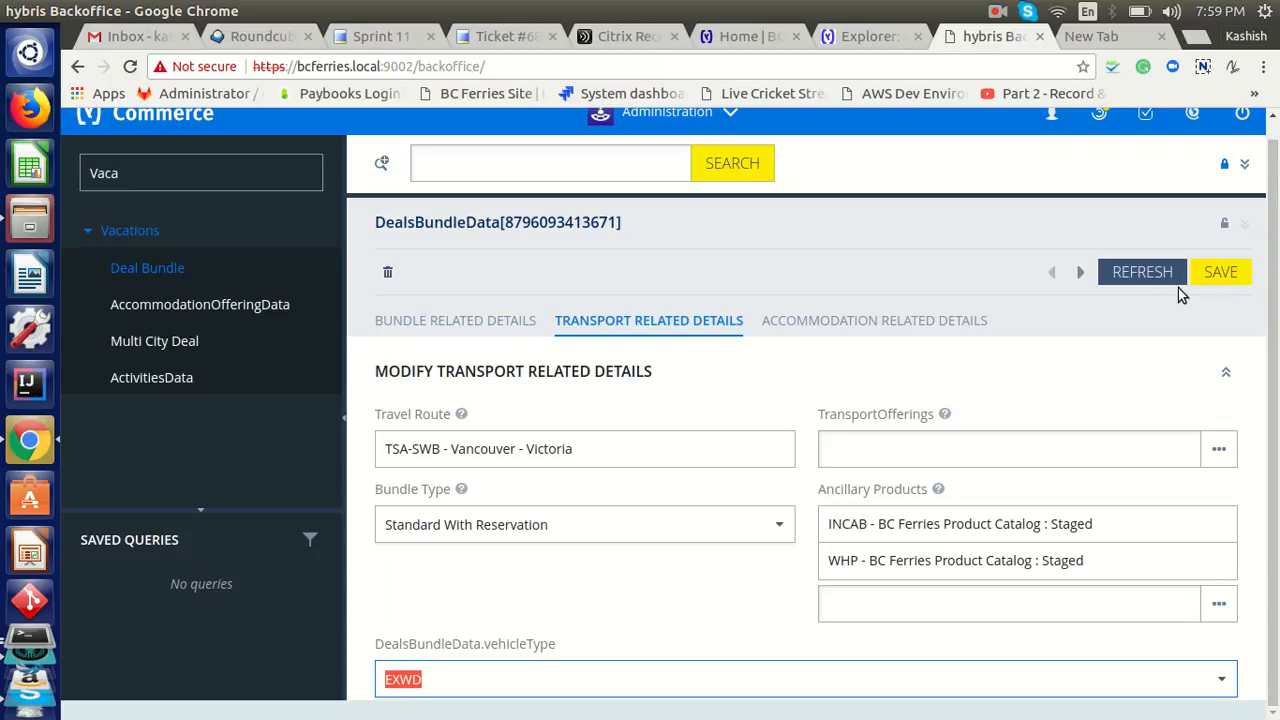
{"action": "left_click", "coordinate": [851, 343]}
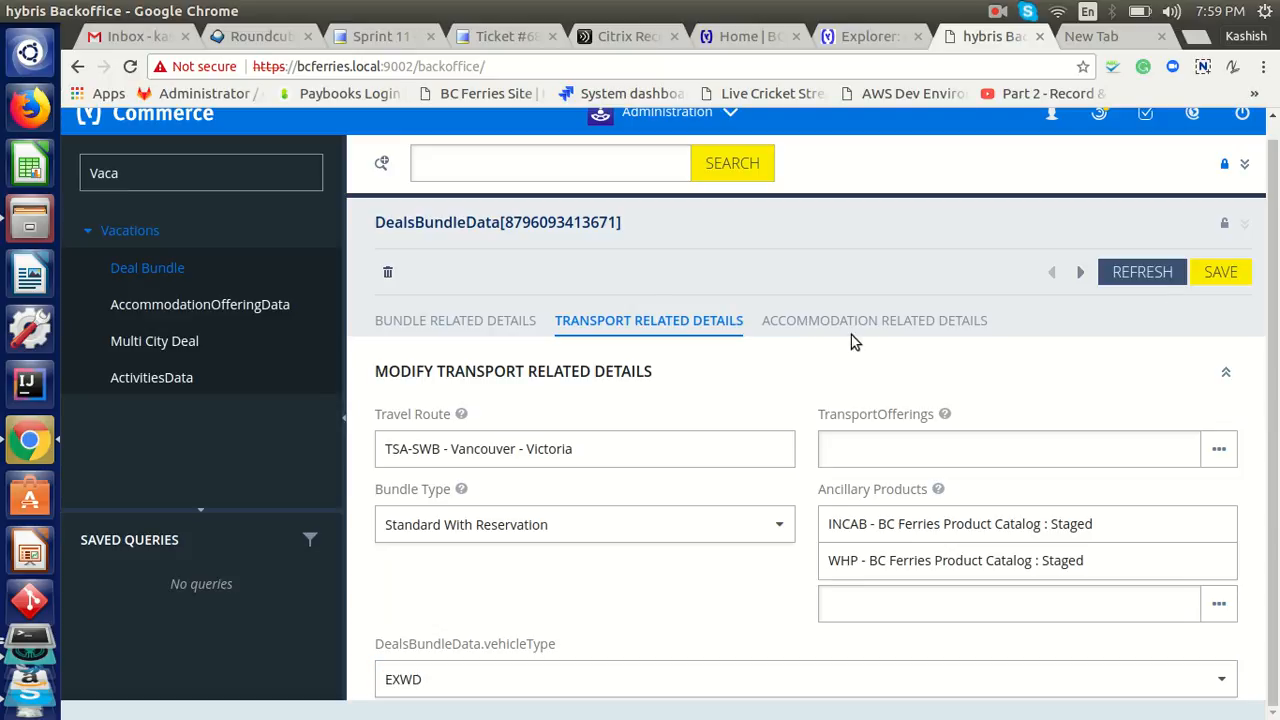
{"action": "left_click", "coordinate": [1201, 281]}
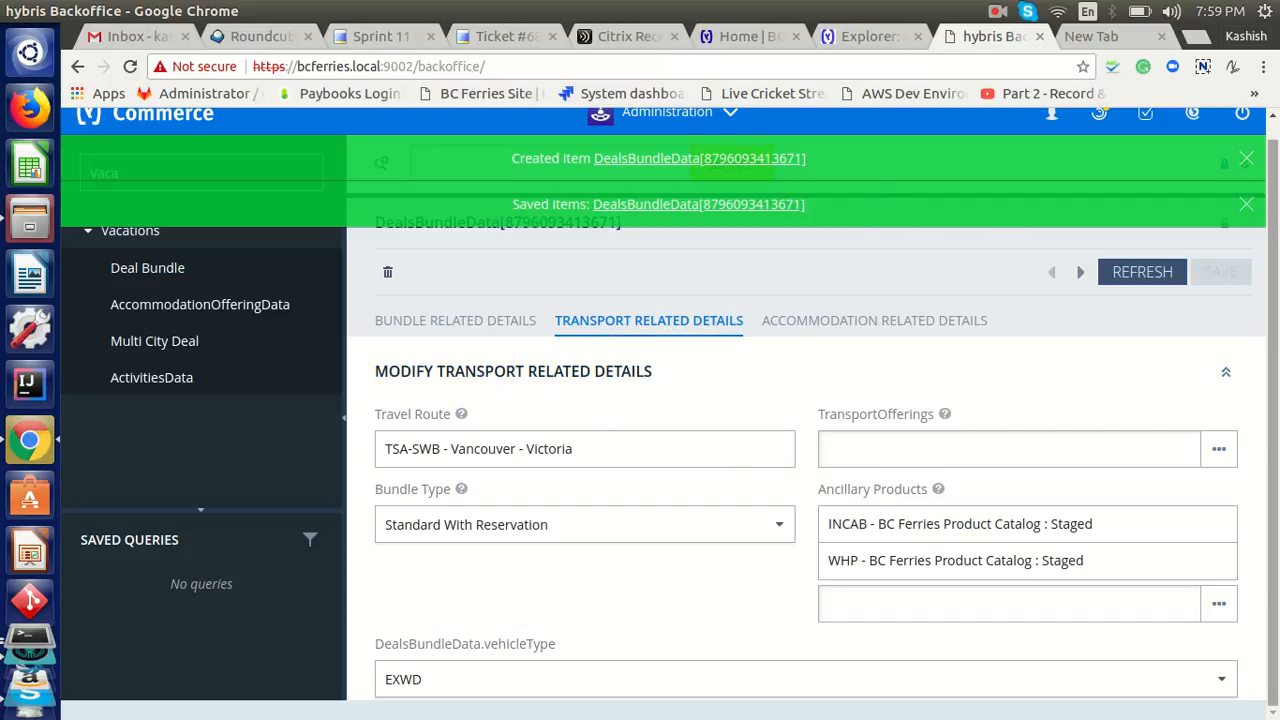
{"action": "left_click", "coordinate": [1252, 205]}
{"action": "left_click", "coordinate": [1245, 160]}
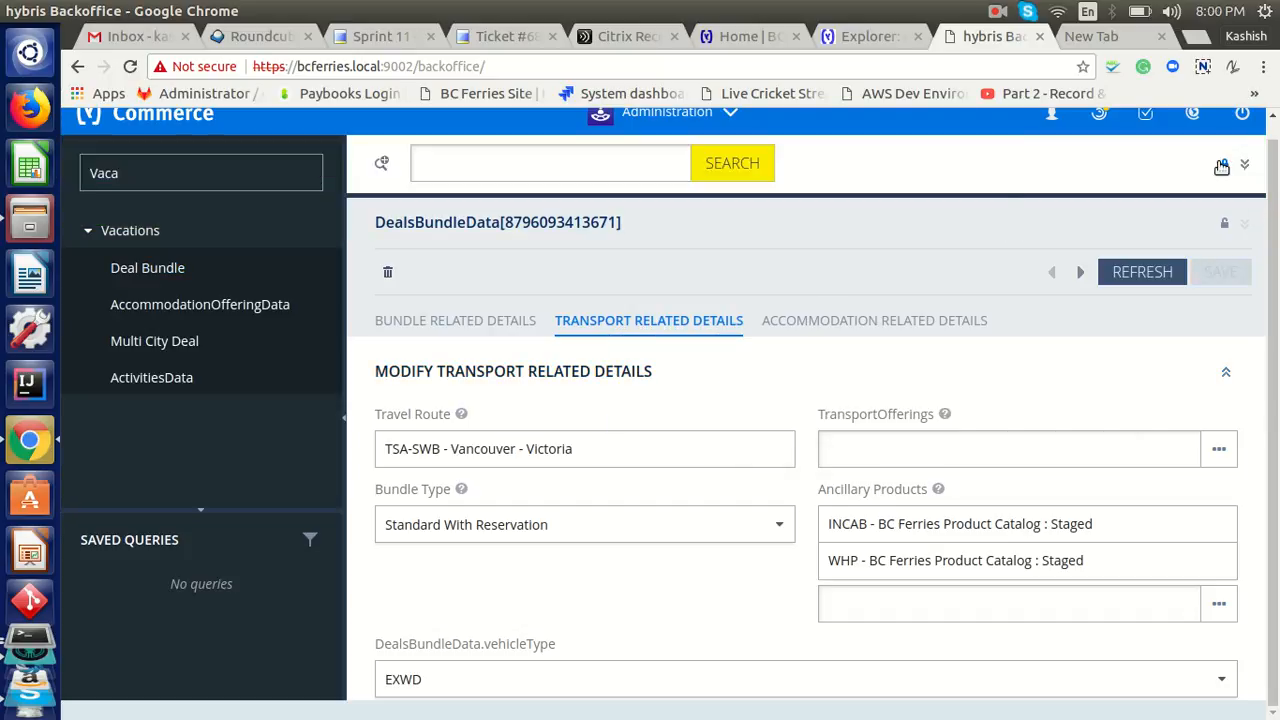
Reload the deal bundle list and review the saved bundle and transport details of the Canada One Day Ferry tour.
{"action": "left_click", "coordinate": [718, 168]}
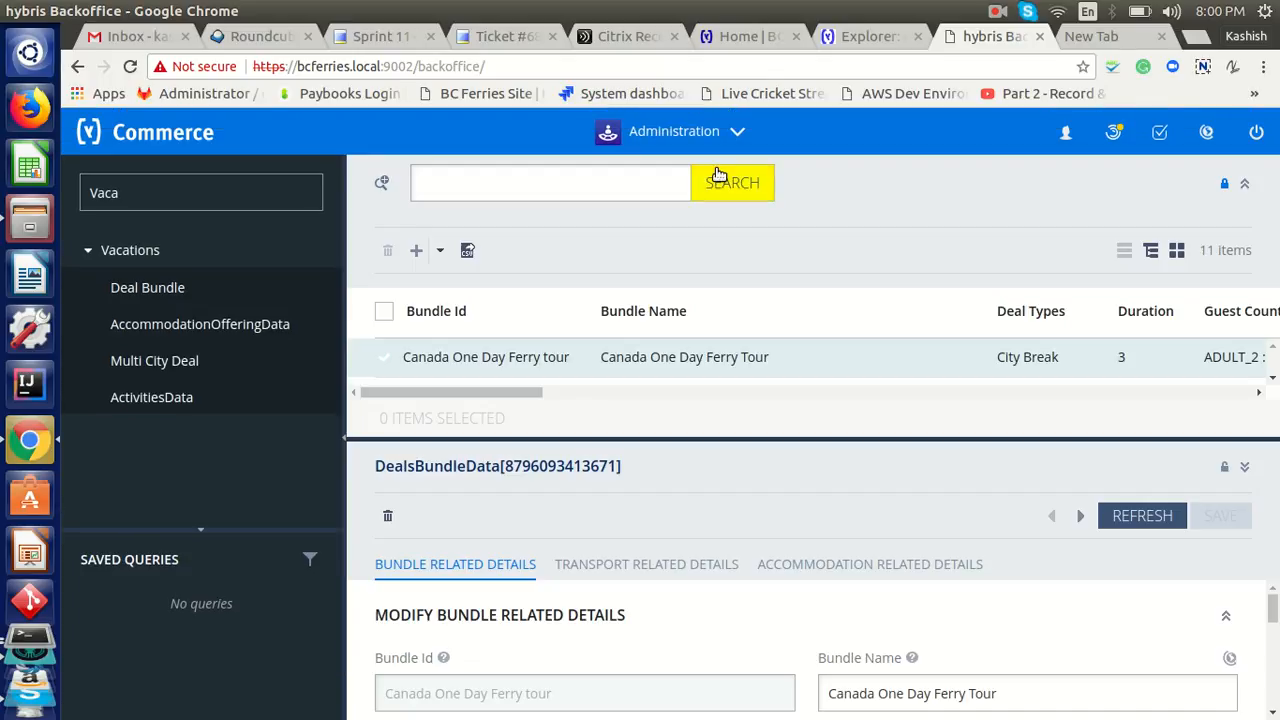
{"action": "left_click", "coordinate": [1245, 185]}
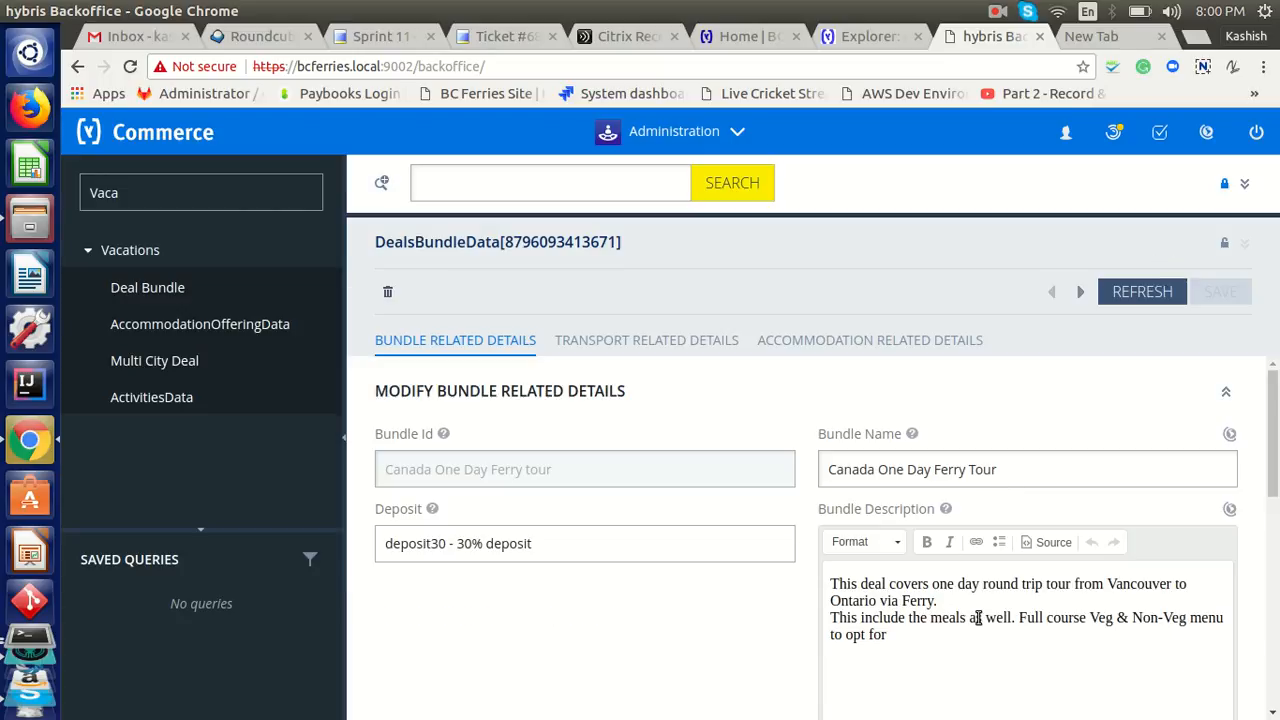
{"action": "left_click_drag", "start_coordinate": [1262, 265], "coordinate": [1275, 631]}
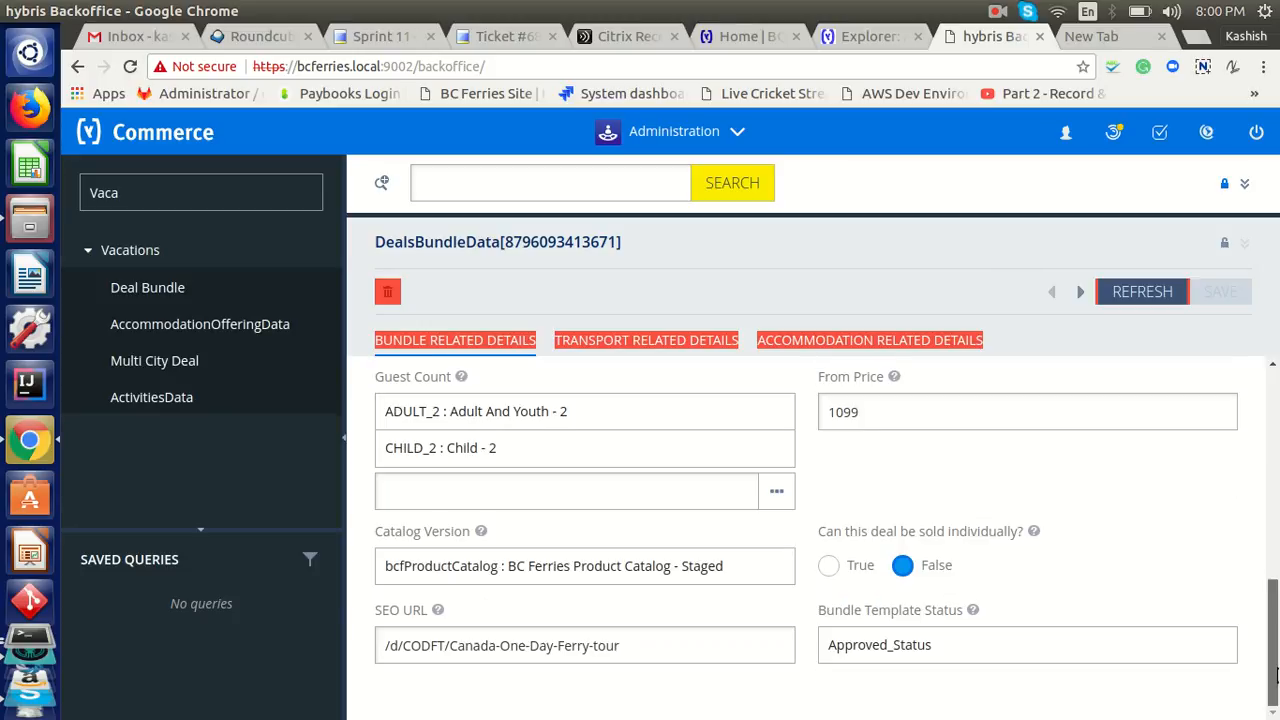
{"action": "left_click", "coordinate": [677, 342]}
{"action": "scroll", "coordinate": [534, 566], "scroll_direction": "down", "scroll_amount": 1}
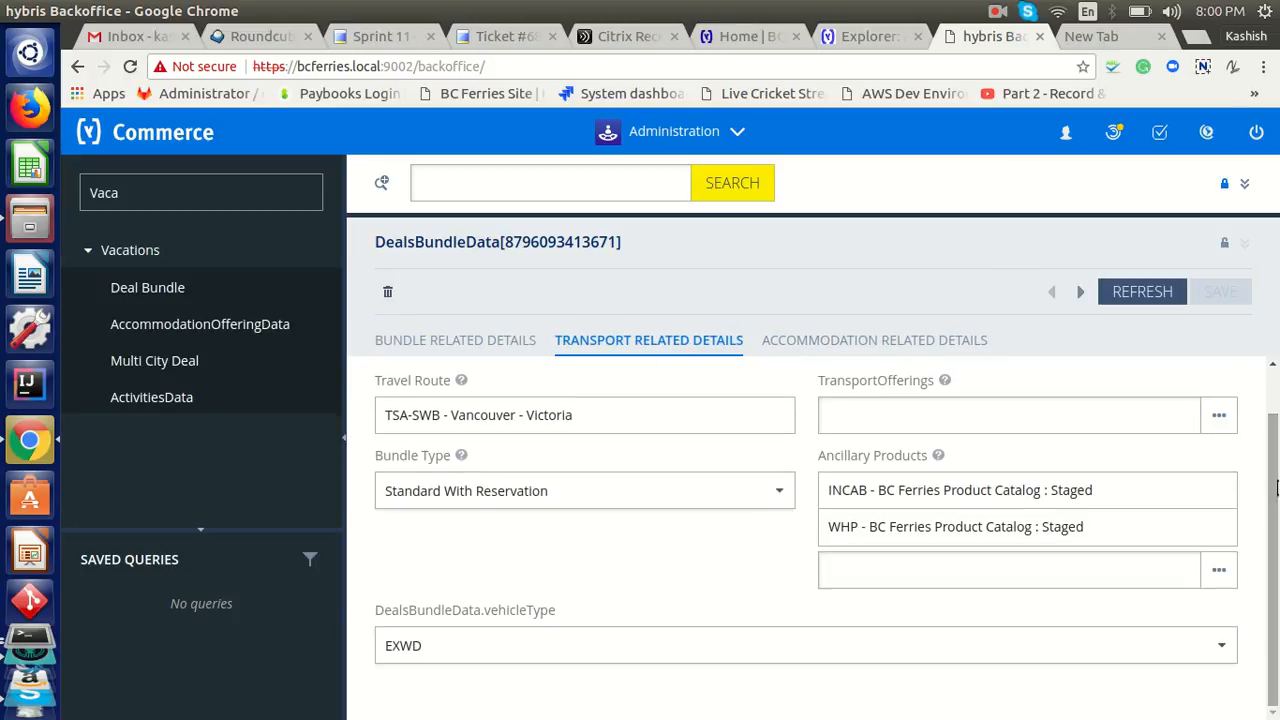
{"action": "left_click", "coordinate": [474, 340]}
{"action": "scroll", "coordinate": [766, 589], "scroll_direction": "down", "scroll_amount": 5}
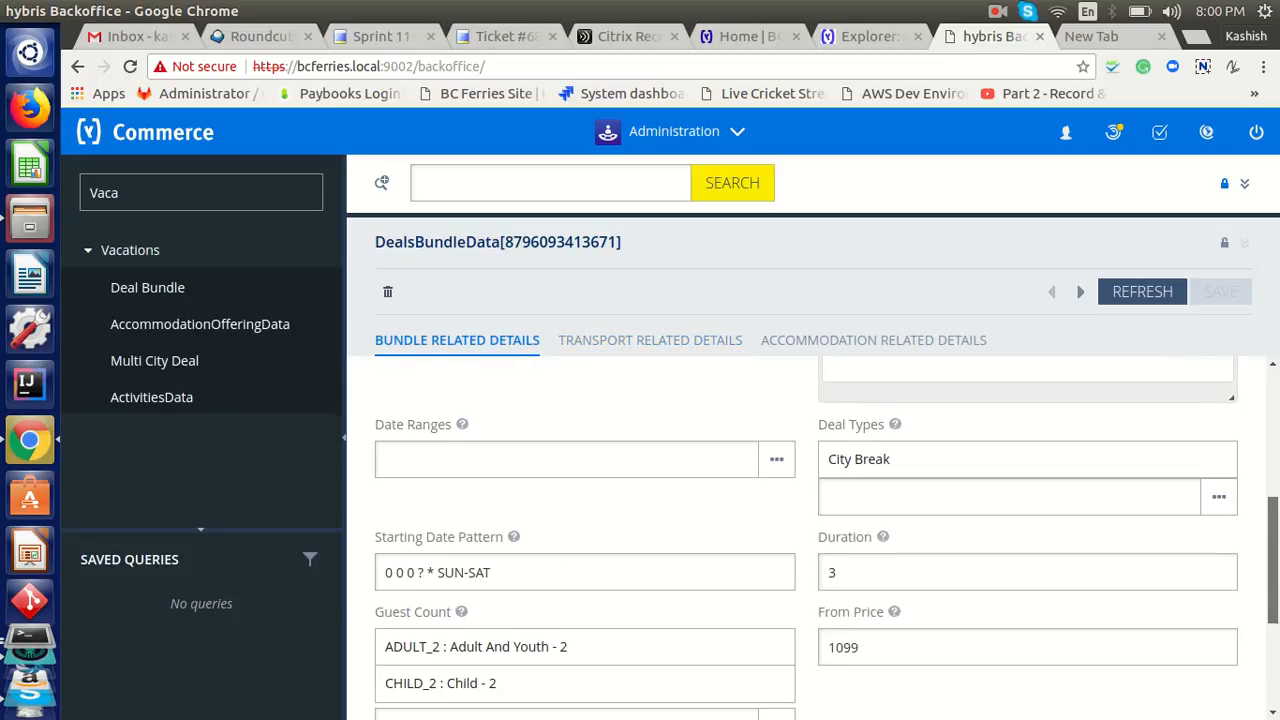